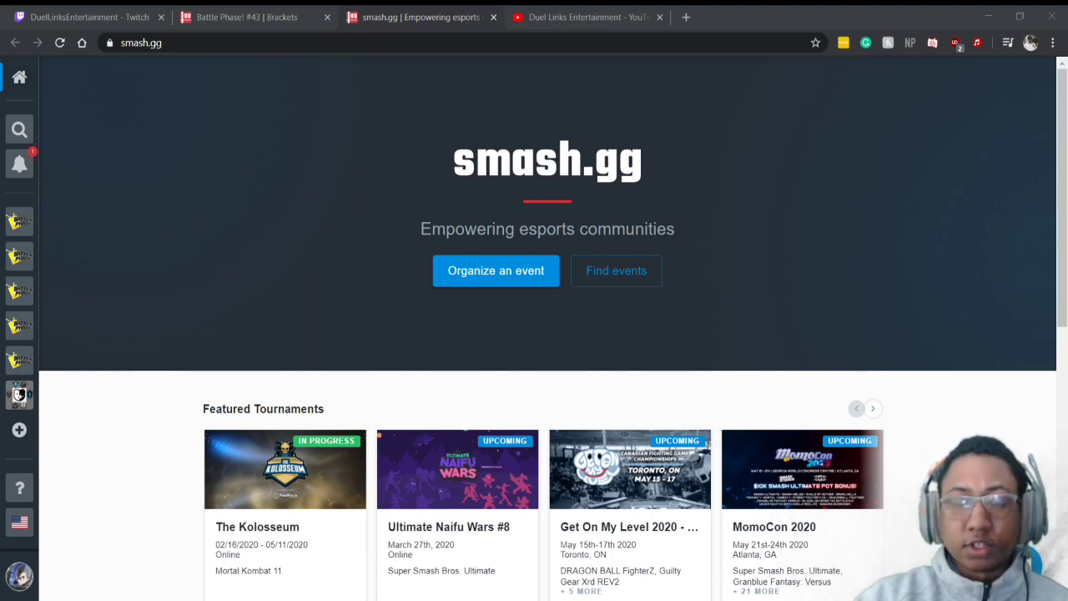
Step: Return to the browser and start a new tournament from Organize an event
key(alt+Tab)
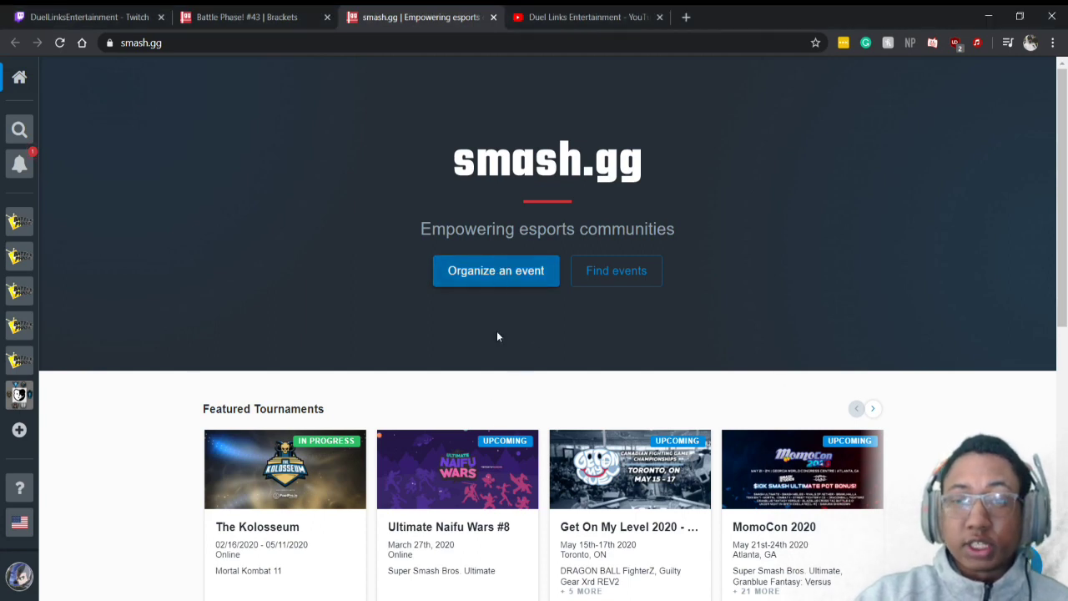
key(alt+Tab)
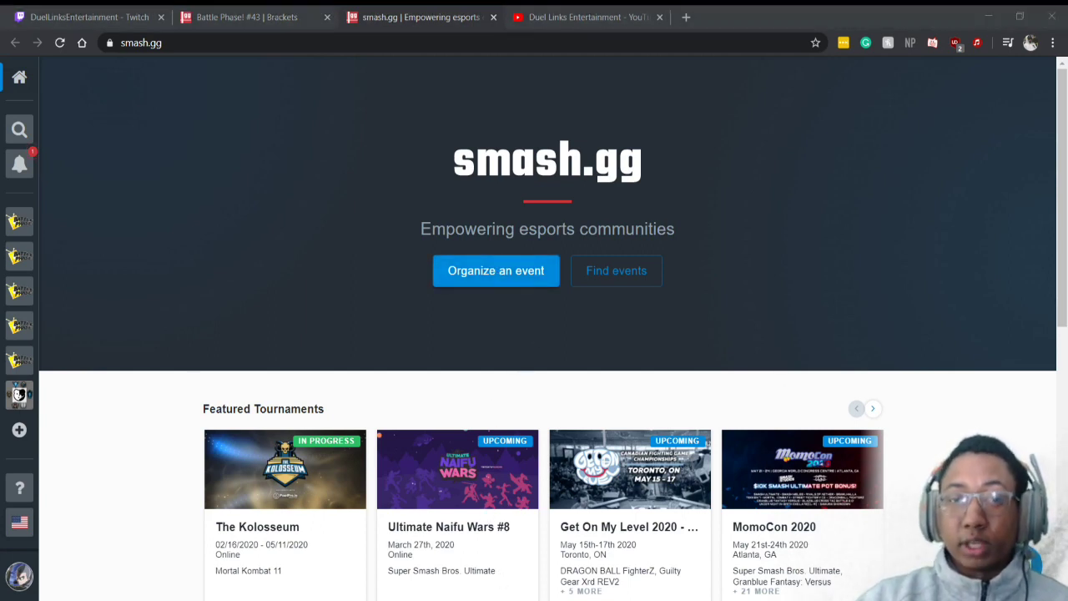
key(alt+Tab)
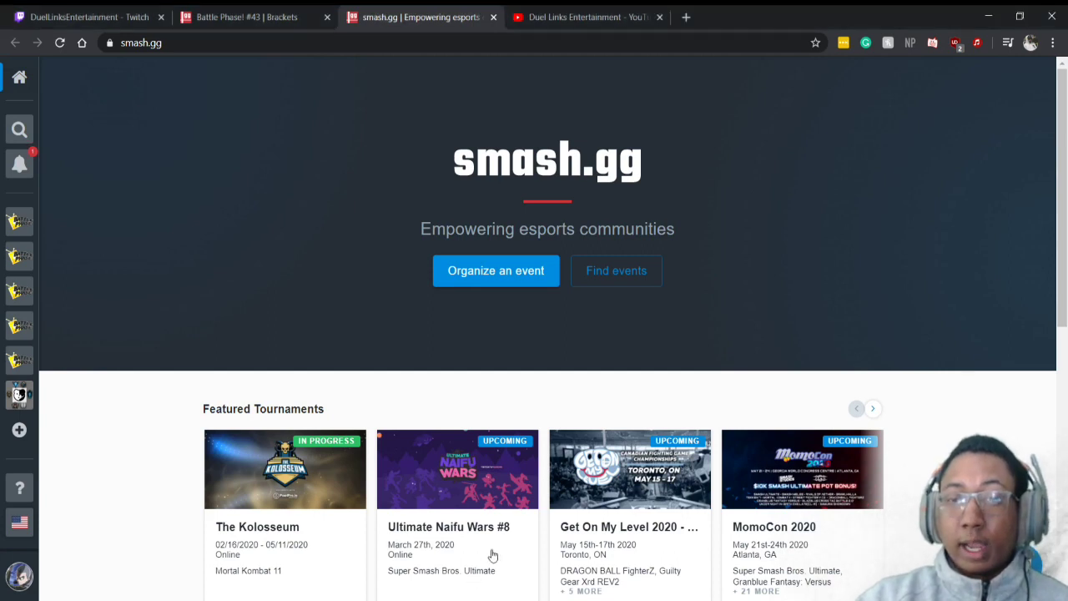
click(490, 277)
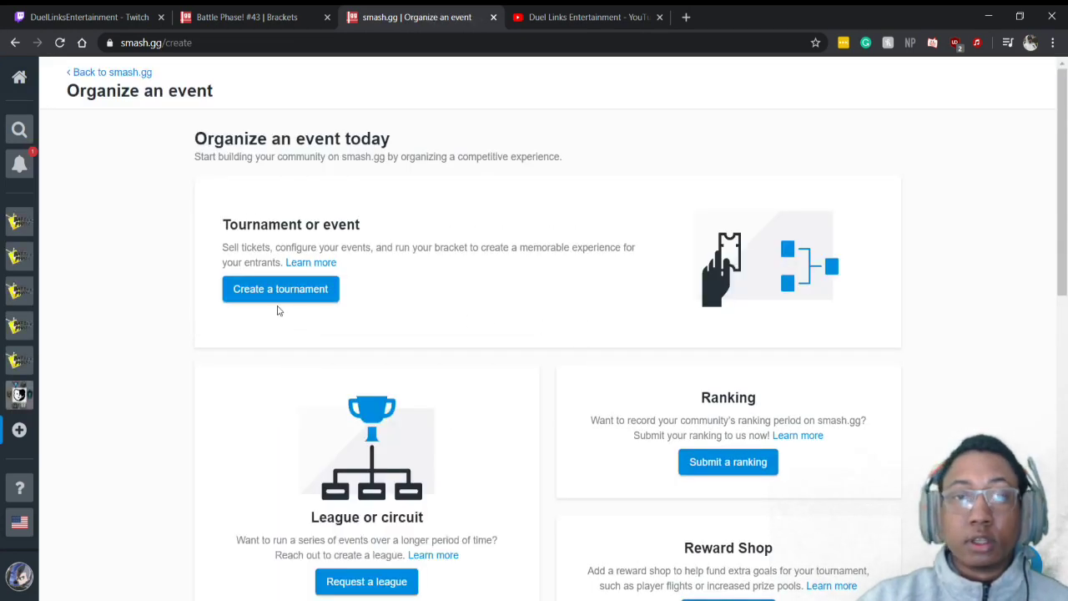
click(267, 289)
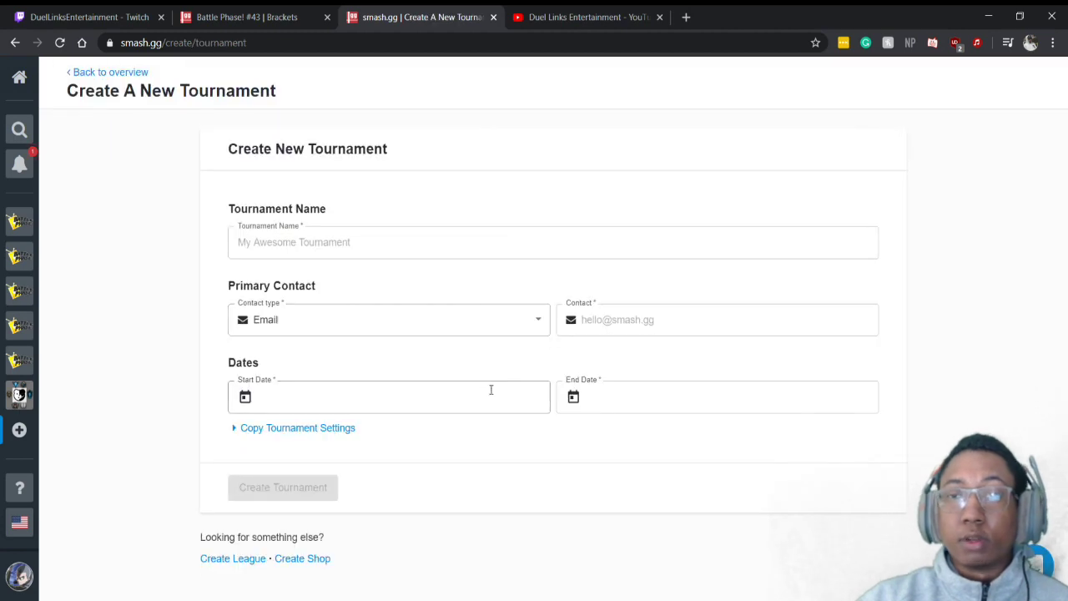
Step: Name the tournament 'Battle Phase! Fridays! #44' with Discord as the primary contact type
click(308, 245)
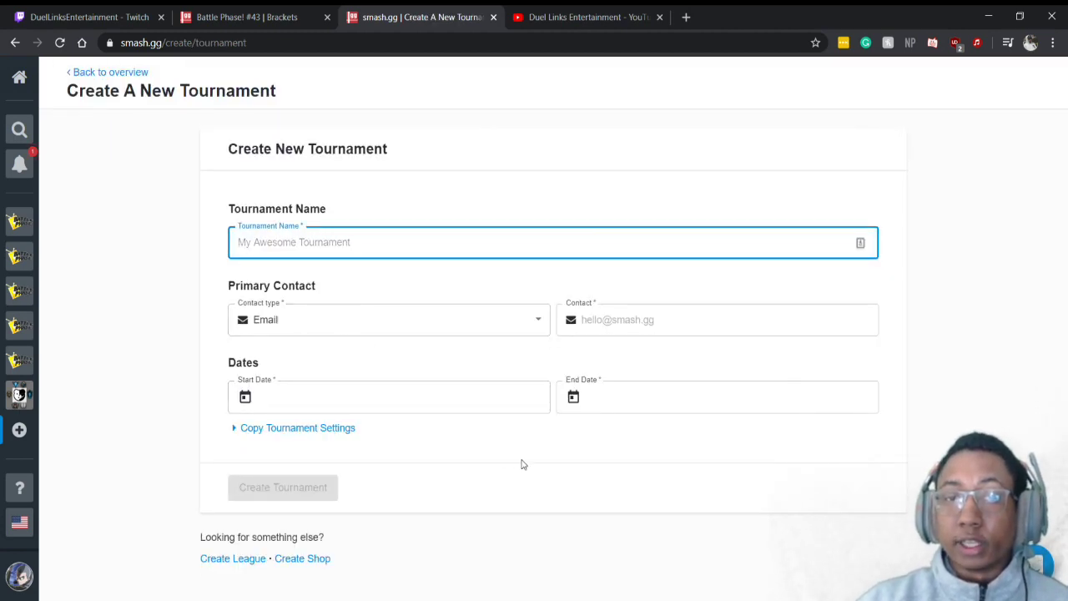
text(Battle Phase! #14)
key(BackSpace)
key(BackSpace)
key(BackSpace)
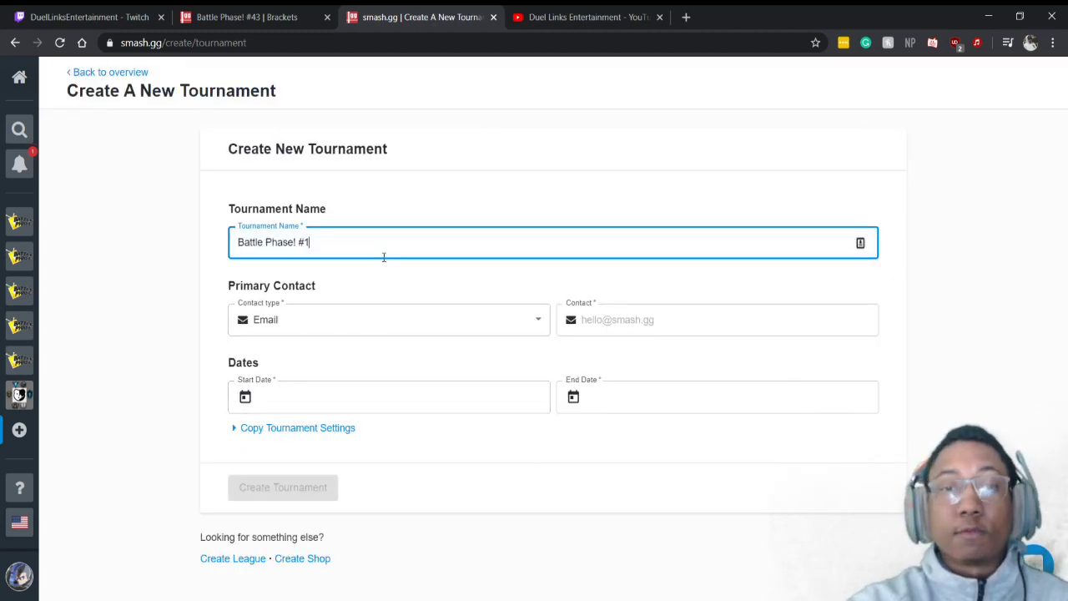
text(Frid)
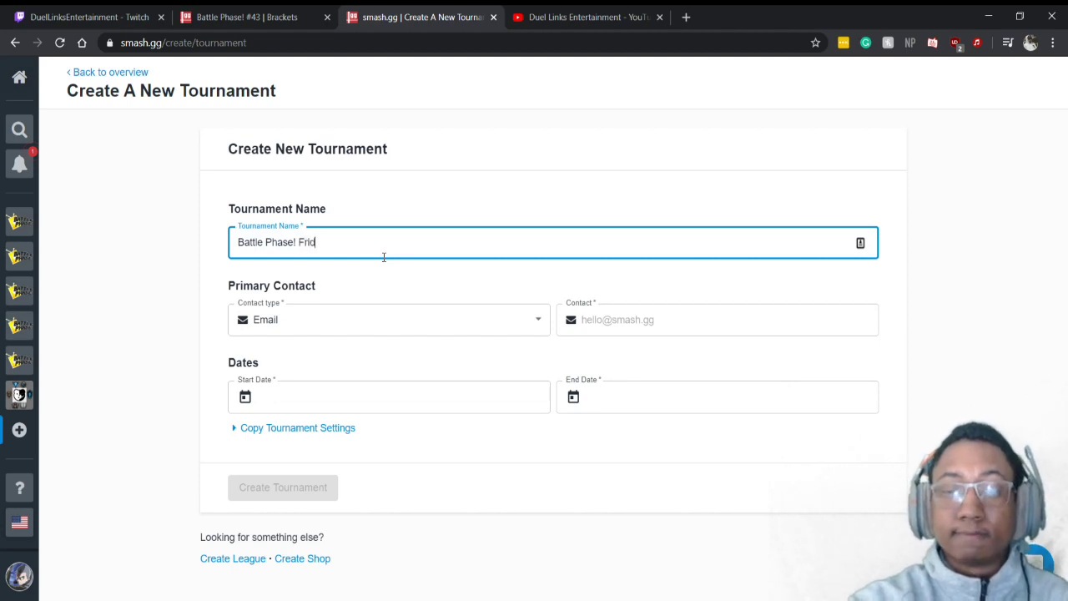
text(ays)
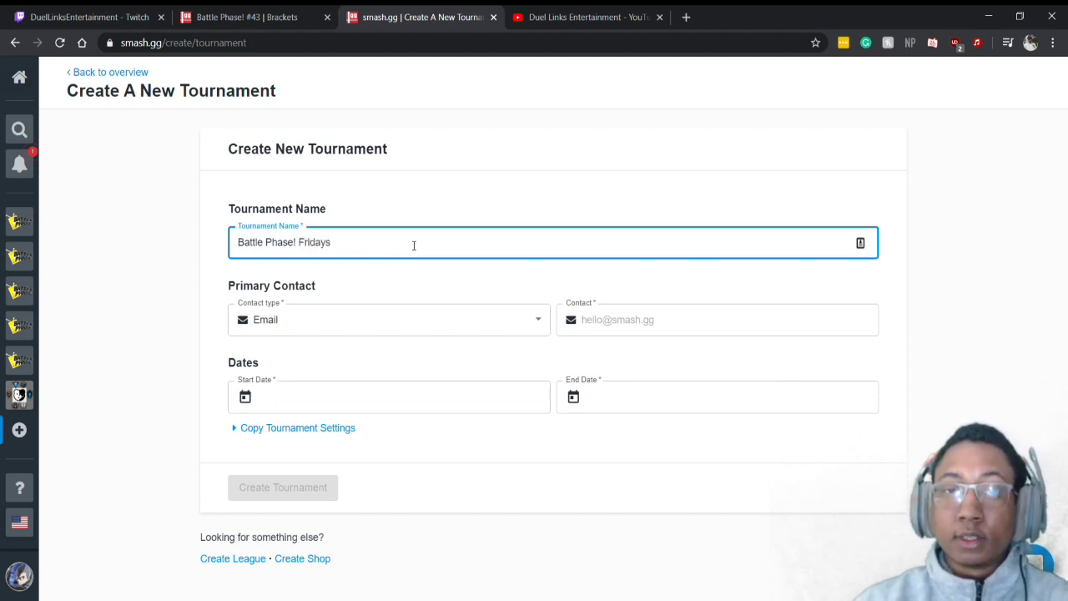
text(!)
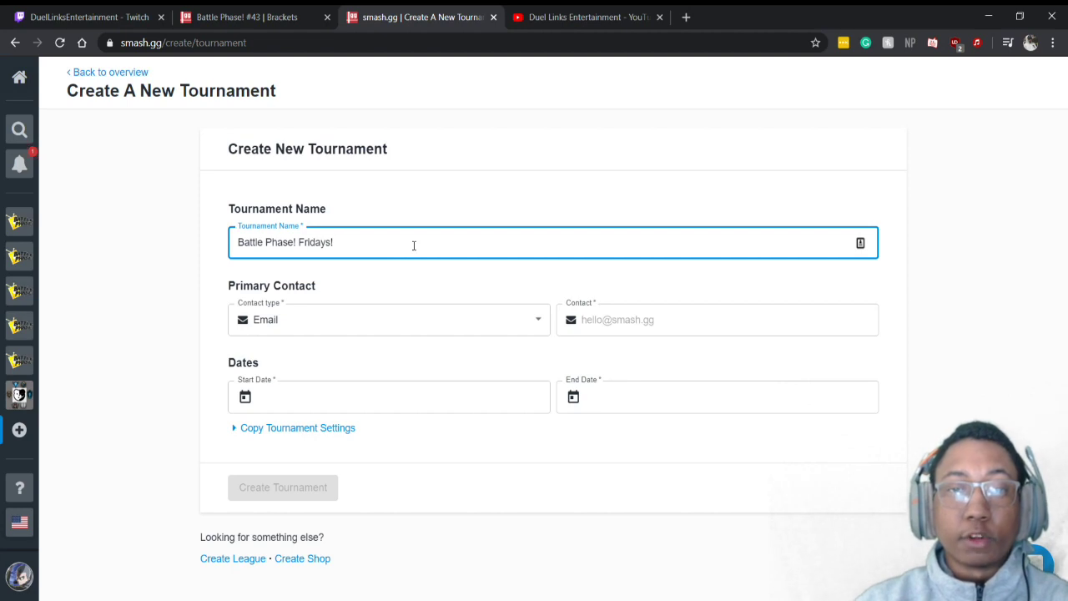
text( #44)
click(387, 324)
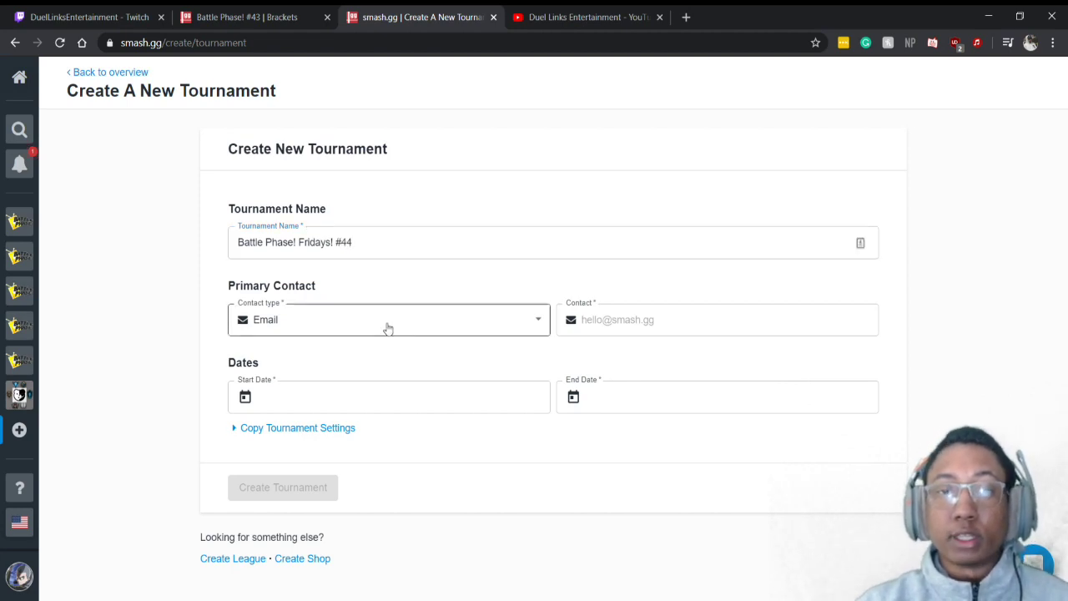
click(385, 367)
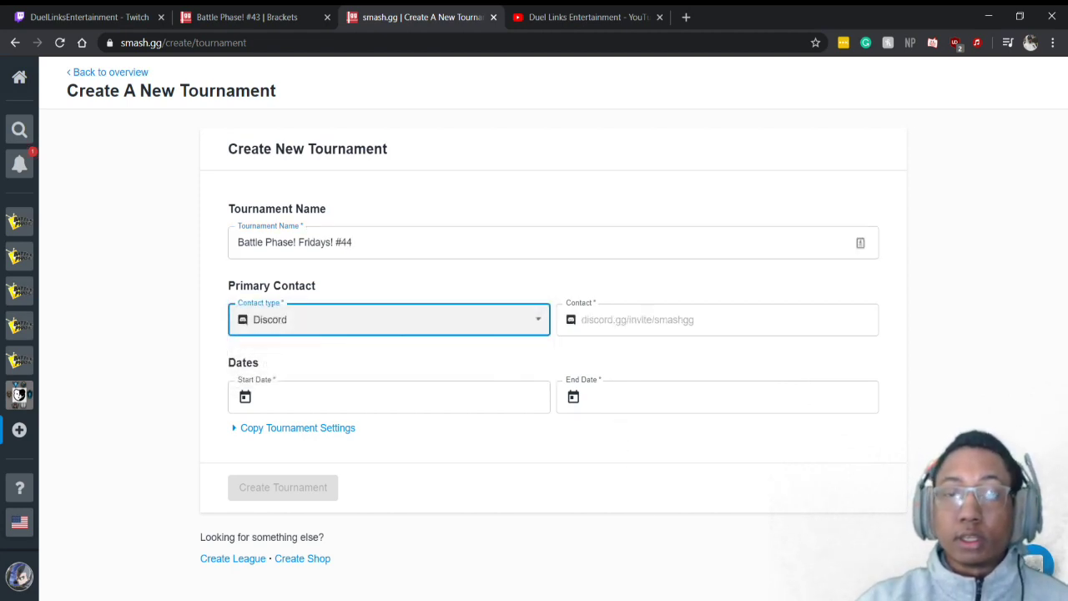
key(alt+Tab)
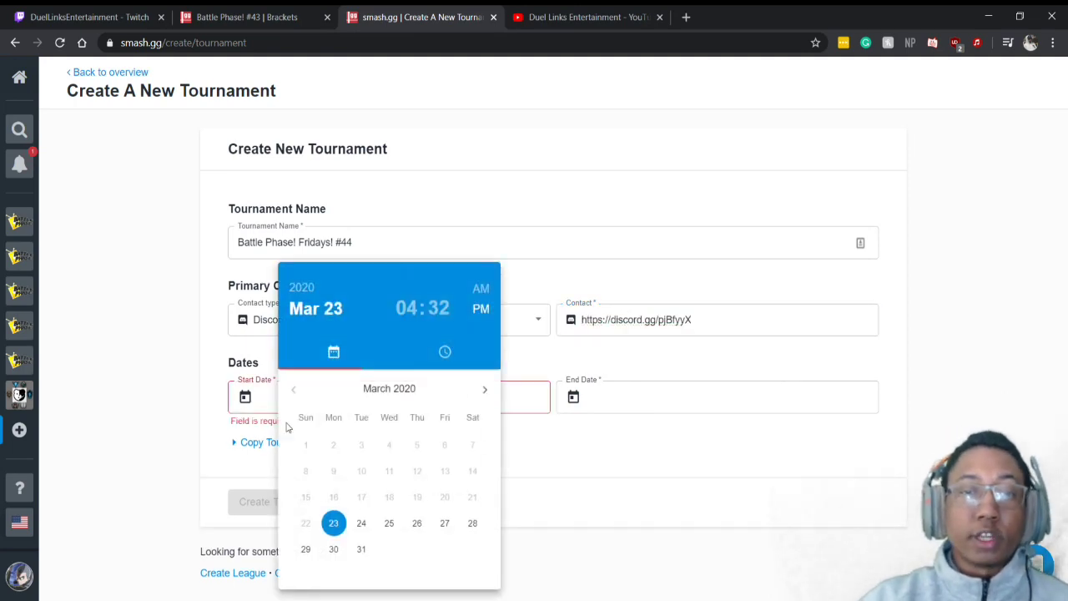
Step: Set the tournament start to March 27th 2020, 4:00 pm
click(444, 523)
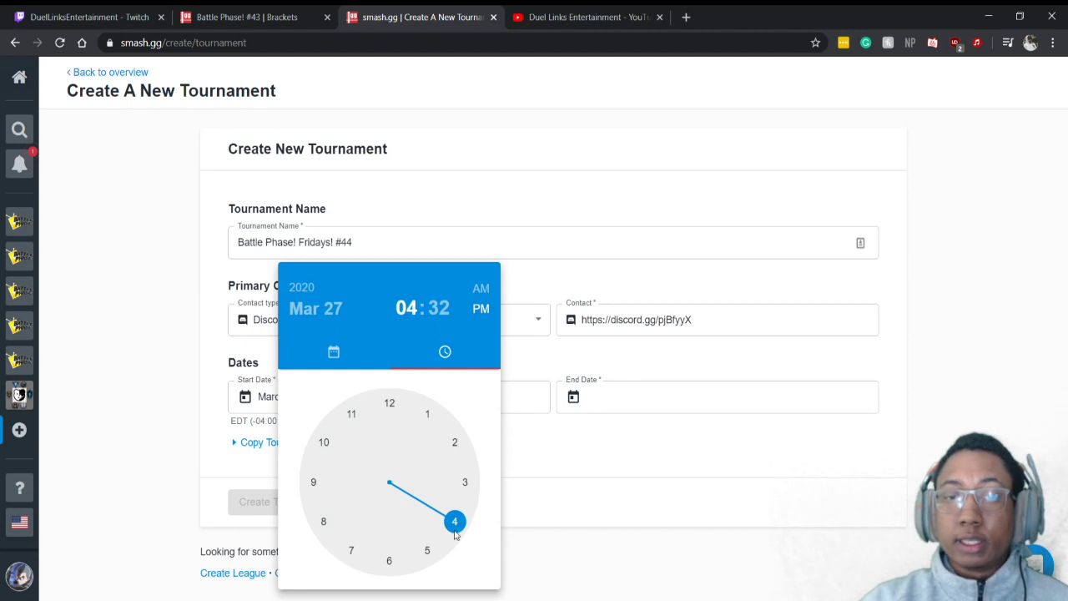
click(455, 523)
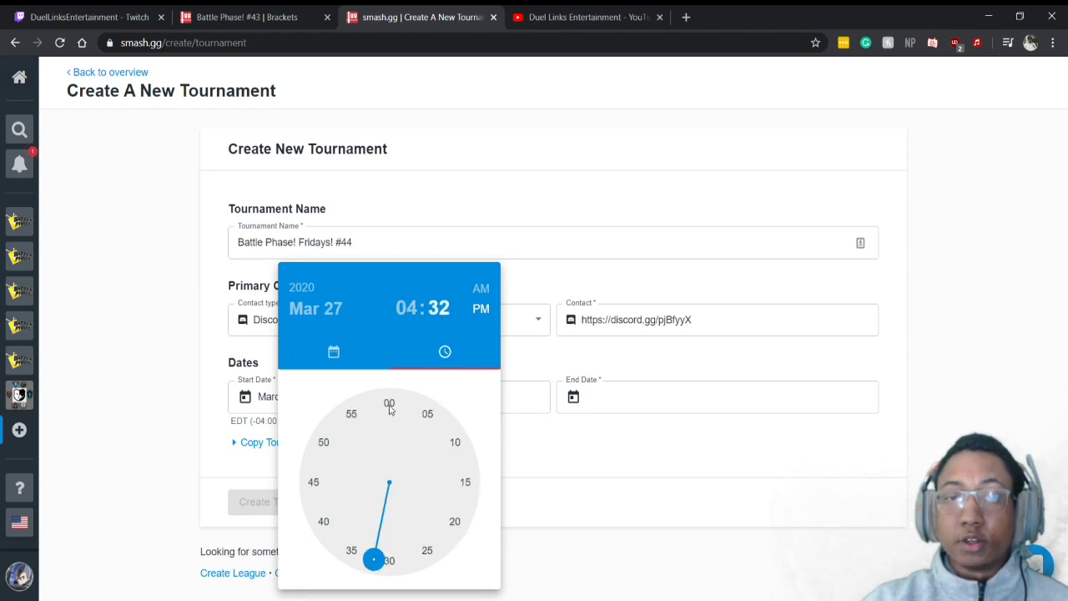
click(390, 406)
click(567, 367)
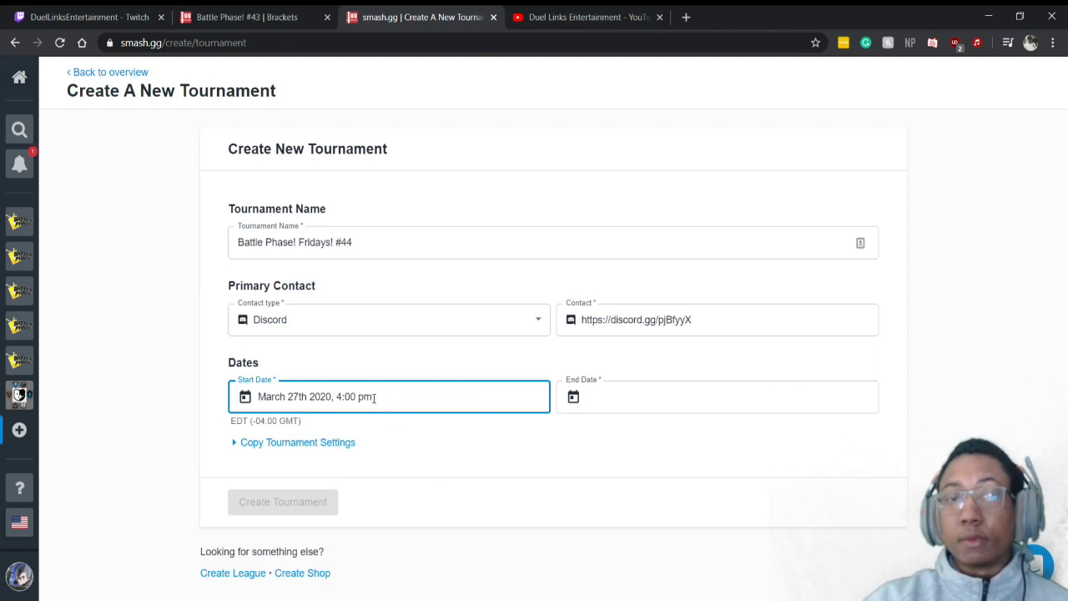
Step: Set the end date to March 28th 2020 and create the tournament
click(661, 403)
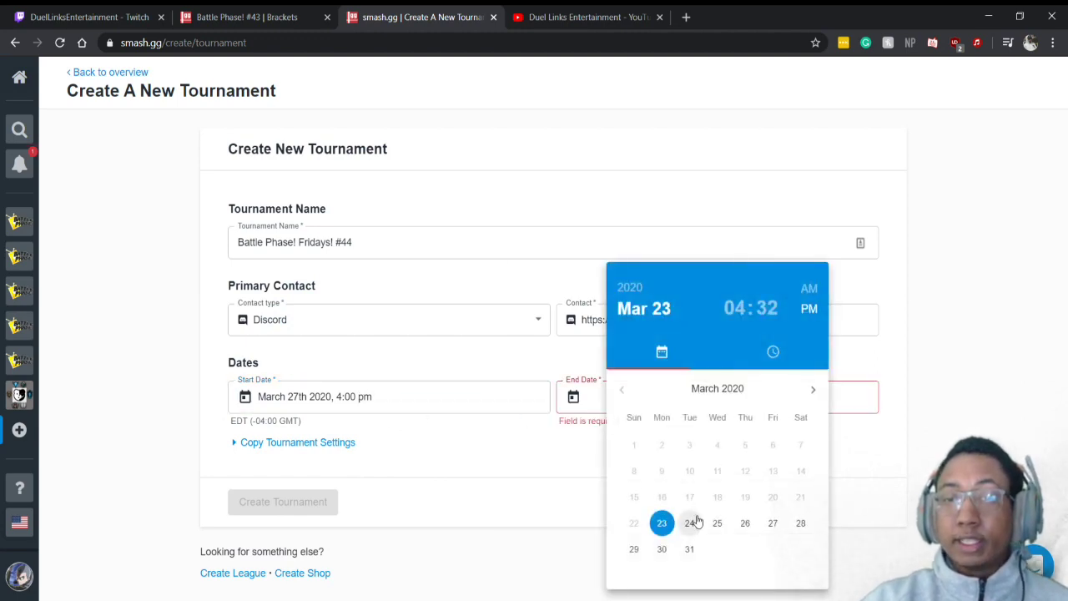
click(800, 523)
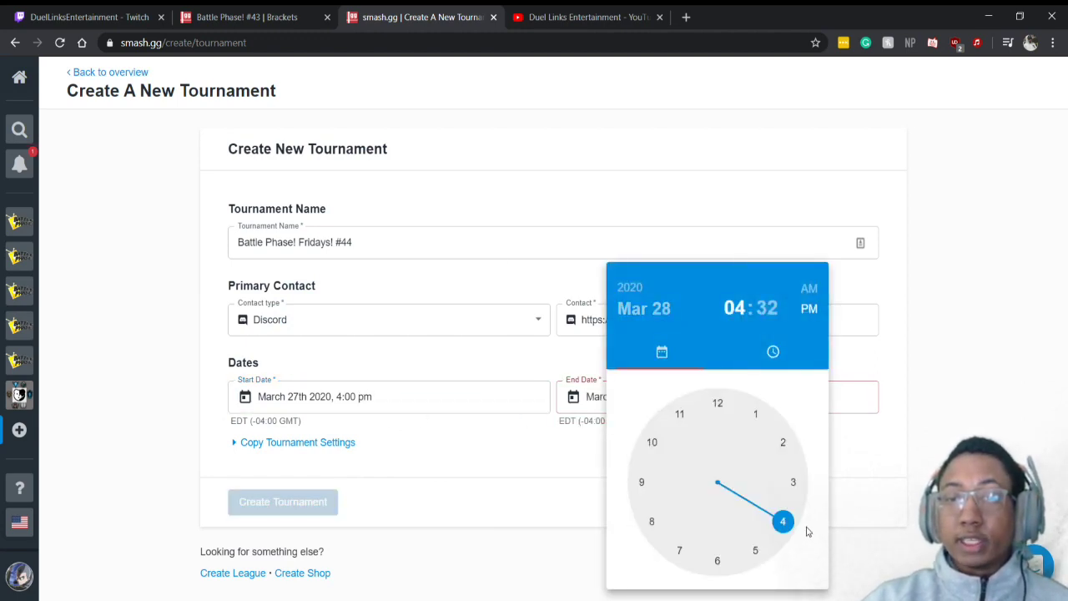
click(484, 494)
click(330, 511)
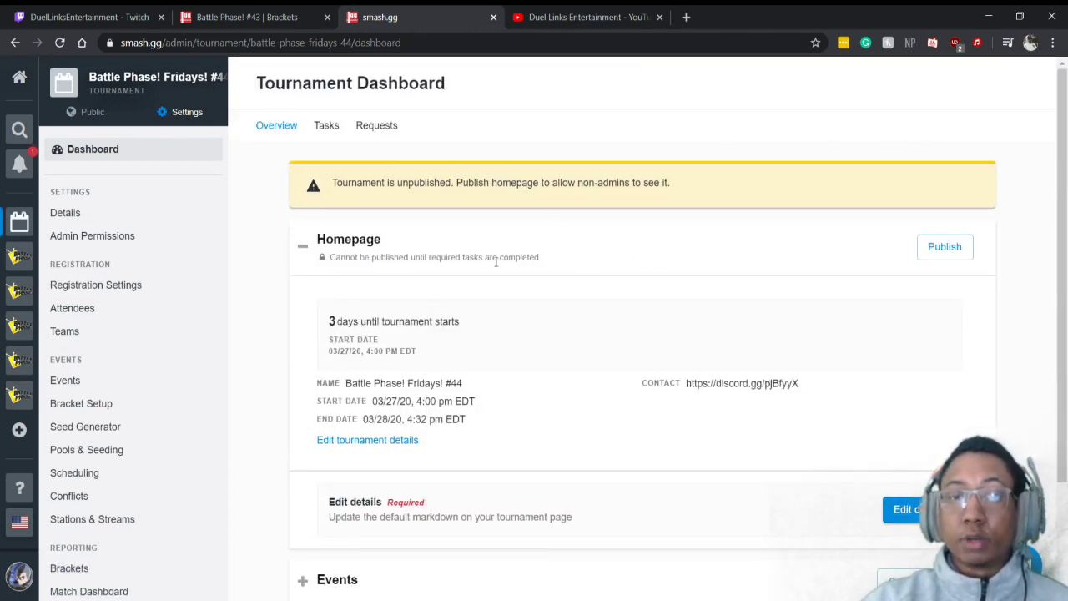
Step: Choose Create an event in the dashboard's Events section
scroll(460, 289, down, 2)
scroll(968, 255, up, 1)
scroll(951, 256, down, 1)
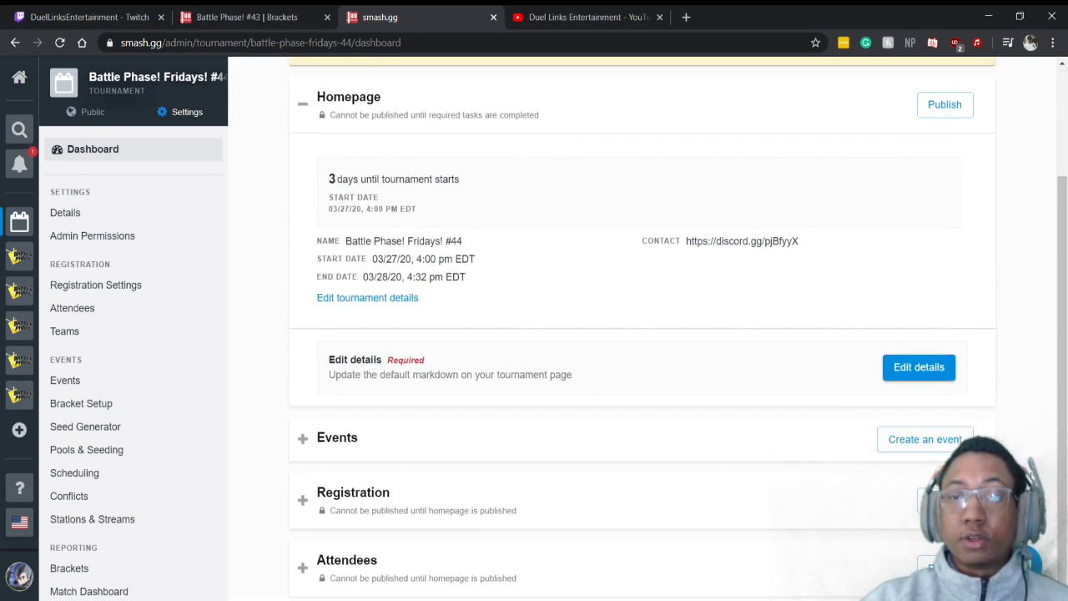
click(940, 447)
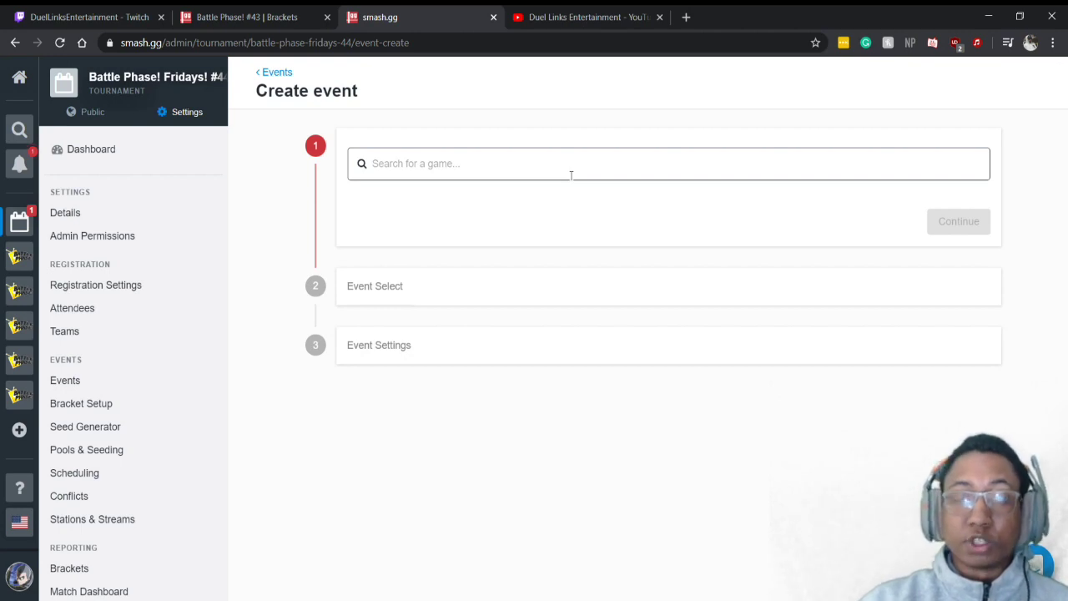
Step: Pick Yu-Gi-Oh! Duel Links as the event game on the Mobile and PC platforms
click(571, 175)
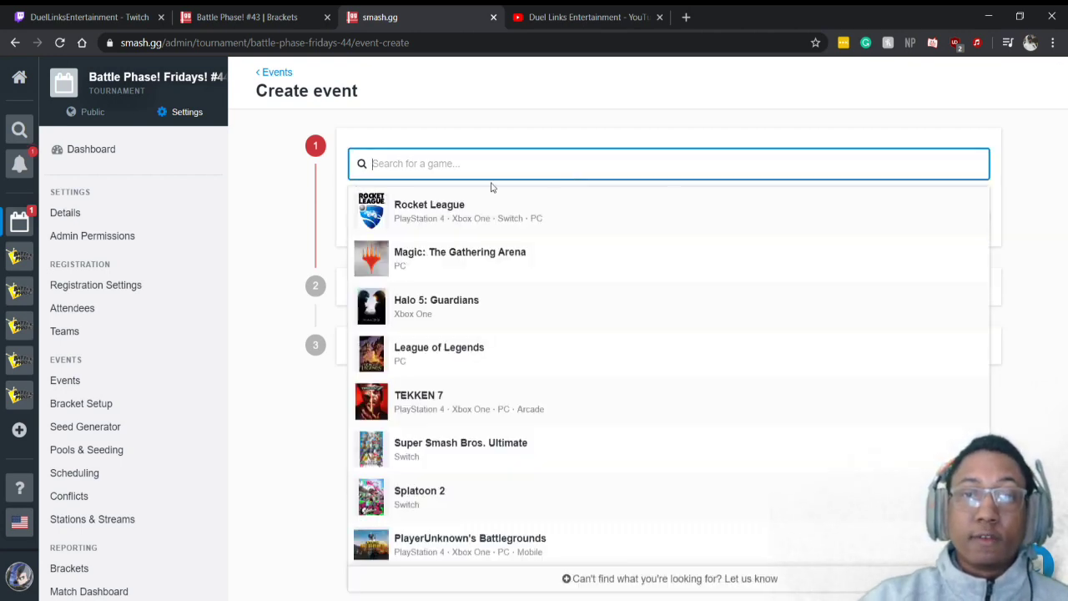
scroll(442, 346, down, 2)
scroll(455, 286, up, 2)
scroll(454, 286, down, 2)
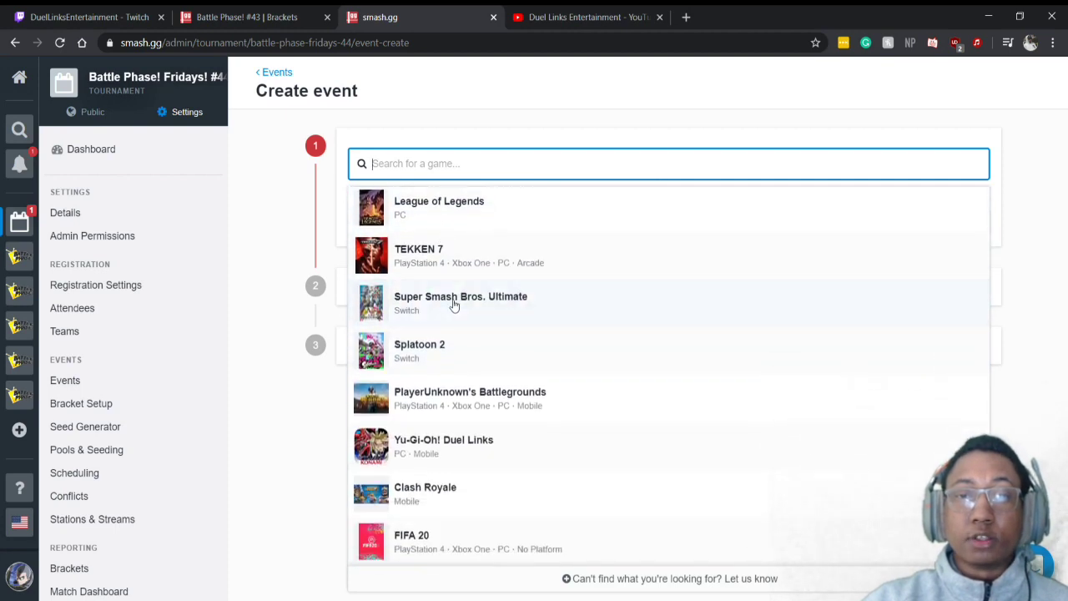
click(456, 448)
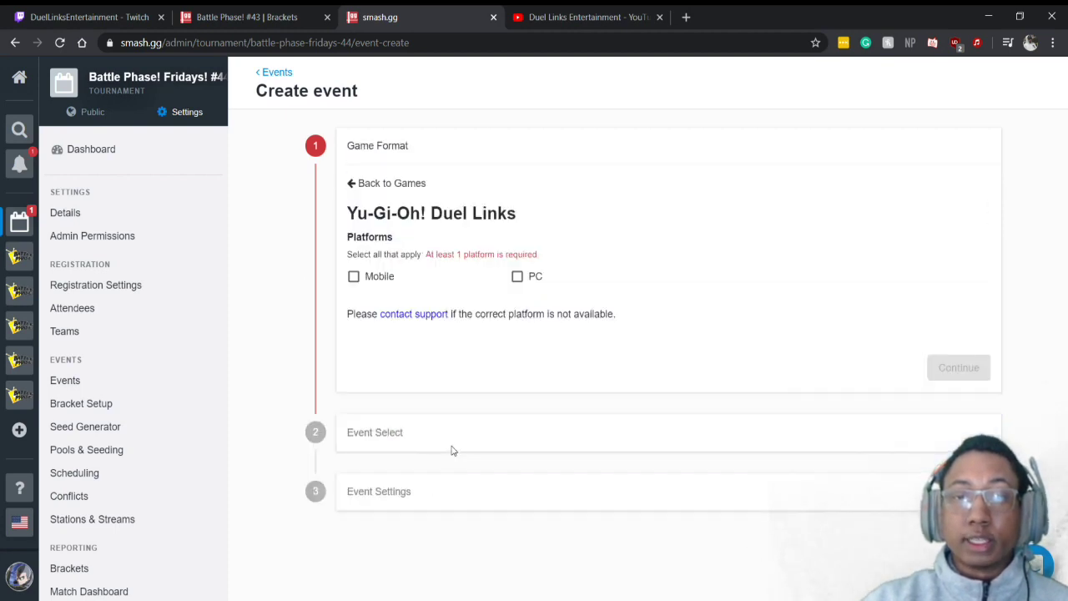
click(372, 276)
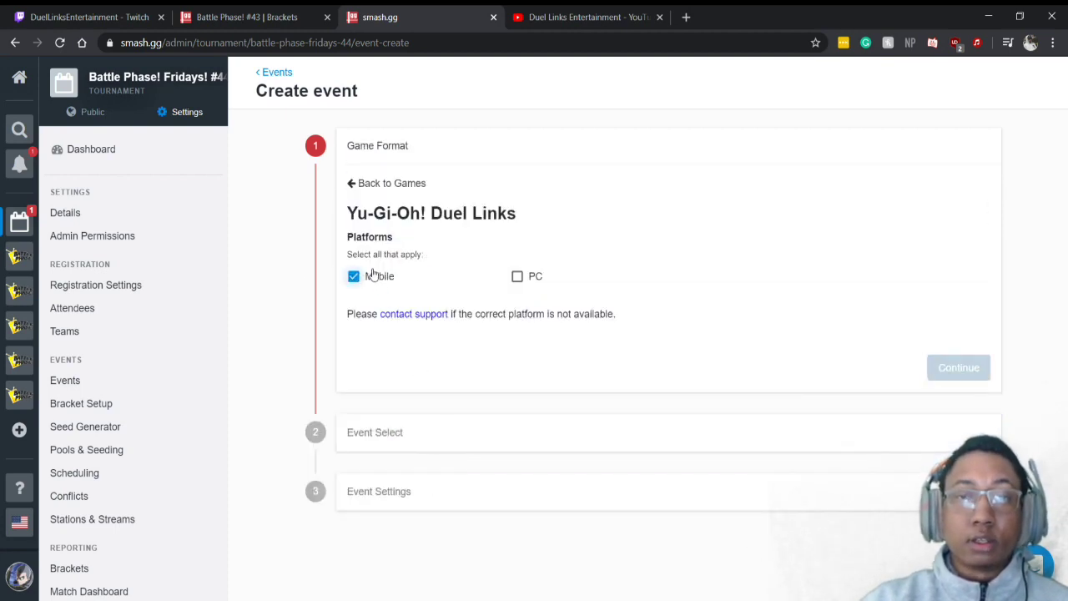
click(517, 276)
click(957, 367)
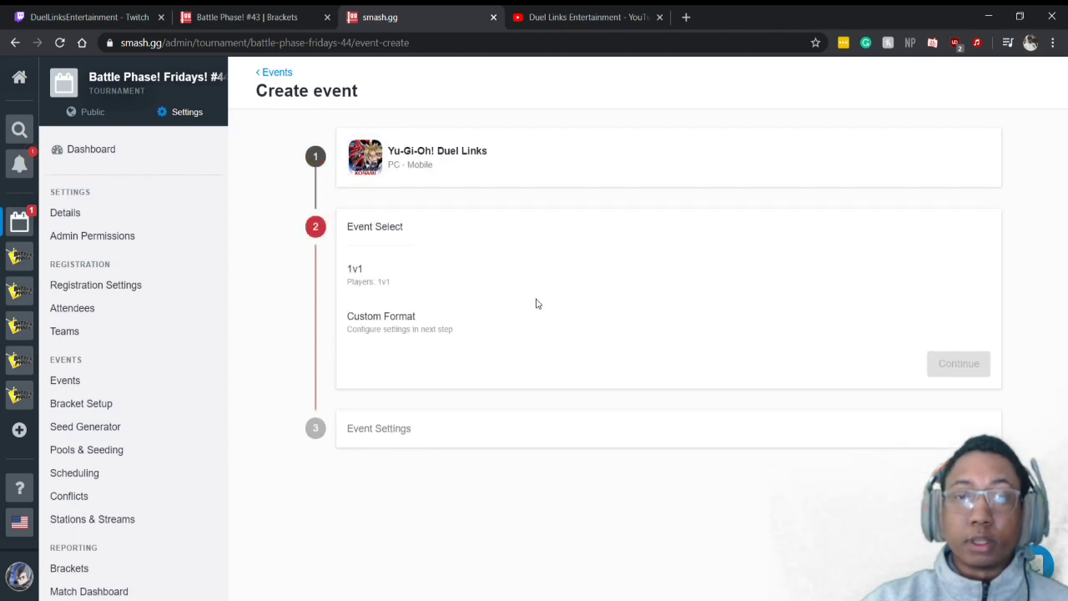
Step: Make the event 1v1 and online, removing entrants who miss the deck deadline
click(405, 286)
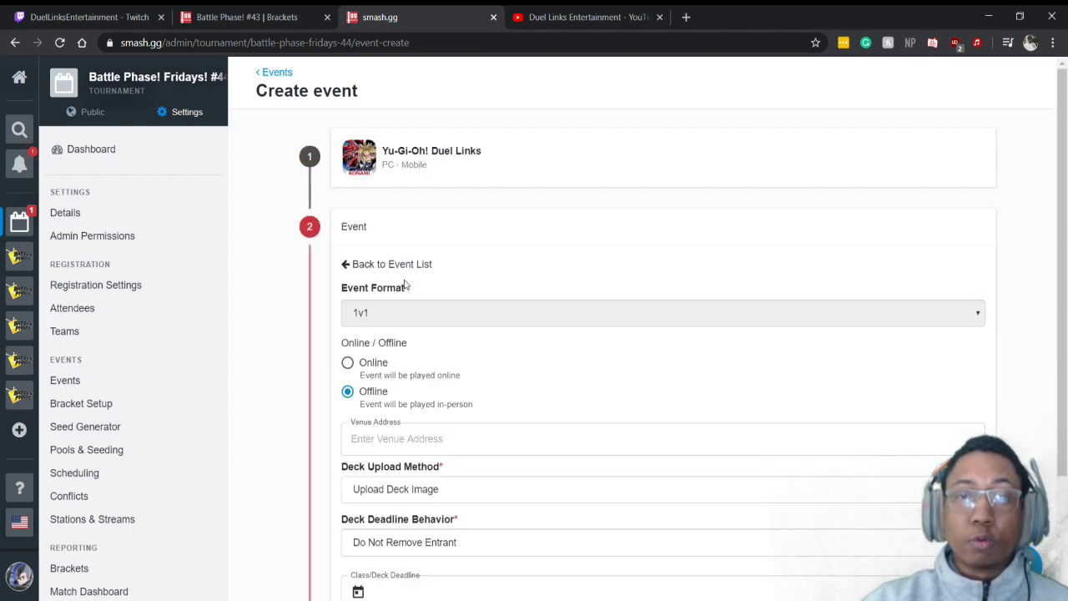
click(348, 365)
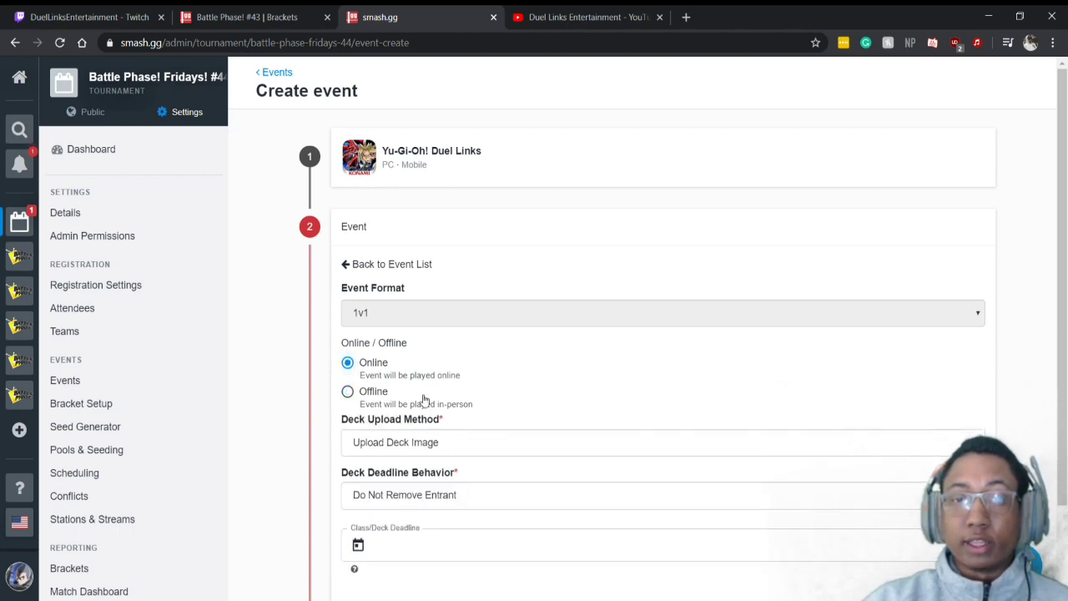
scroll(421, 400, down, 2)
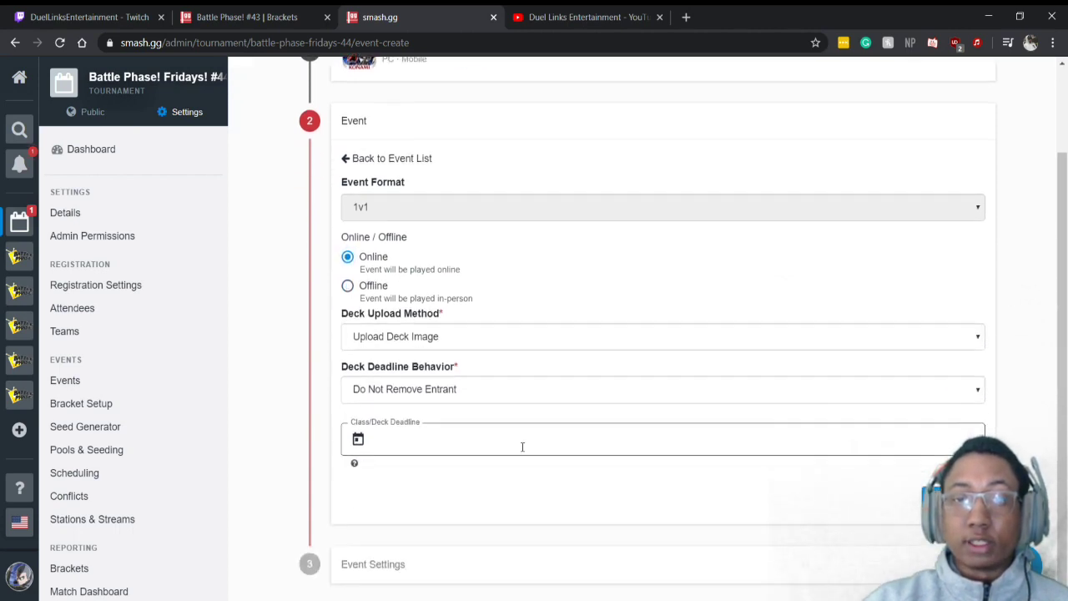
click(403, 392)
click(401, 410)
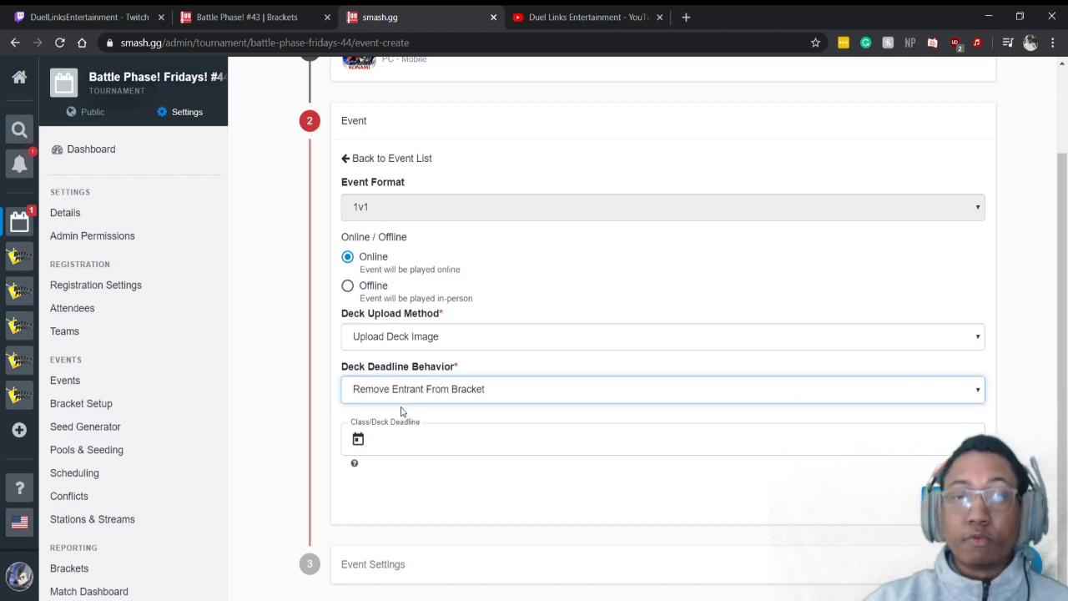
click(392, 414)
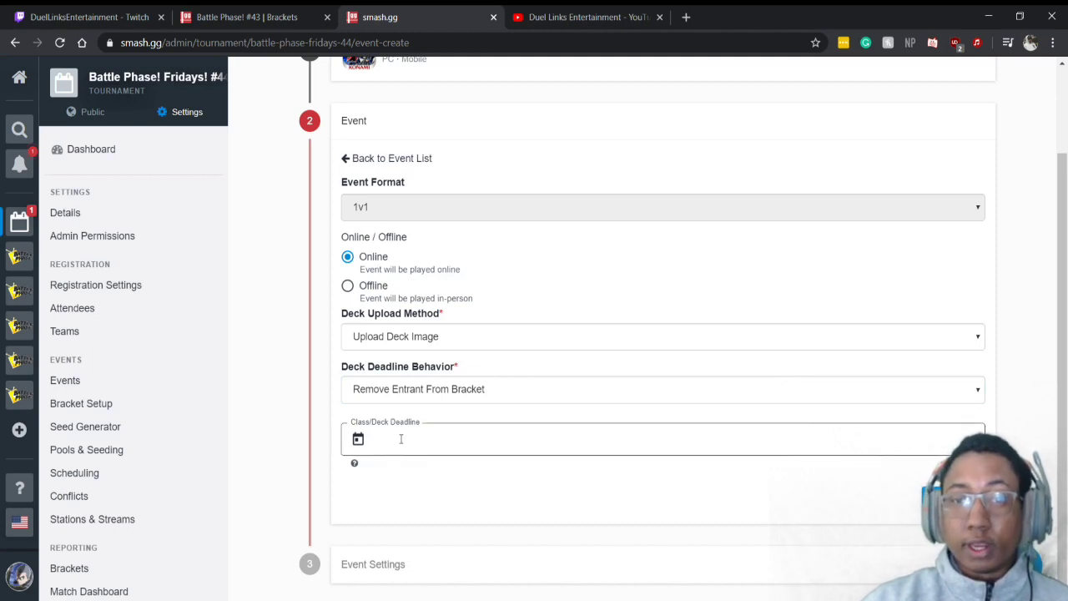
Step: Set the class/deck deadline to March 27th 2020, 4:00 pm
click(400, 439)
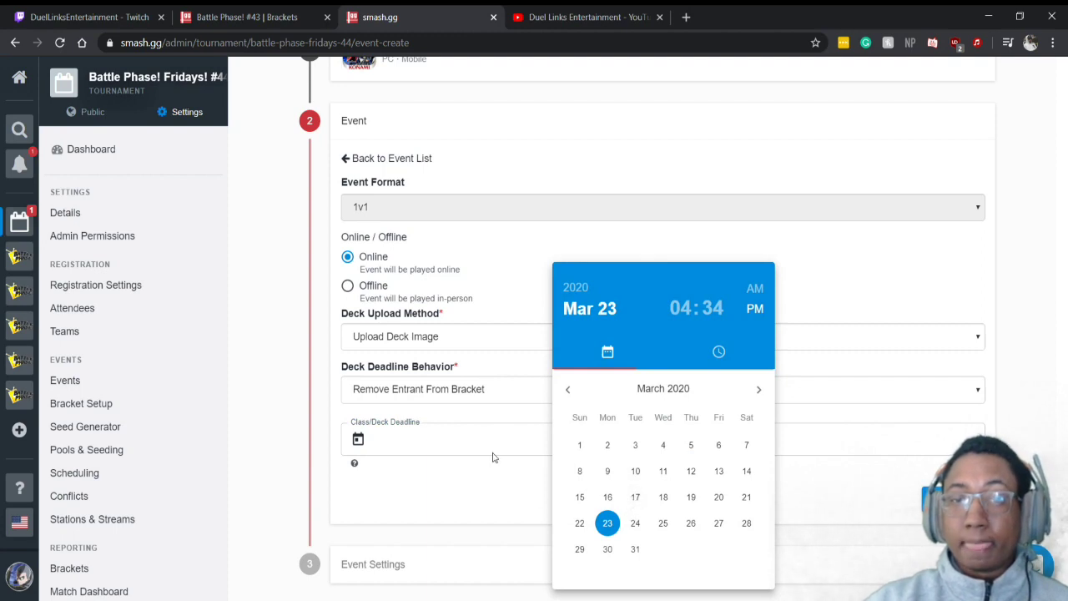
click(719, 523)
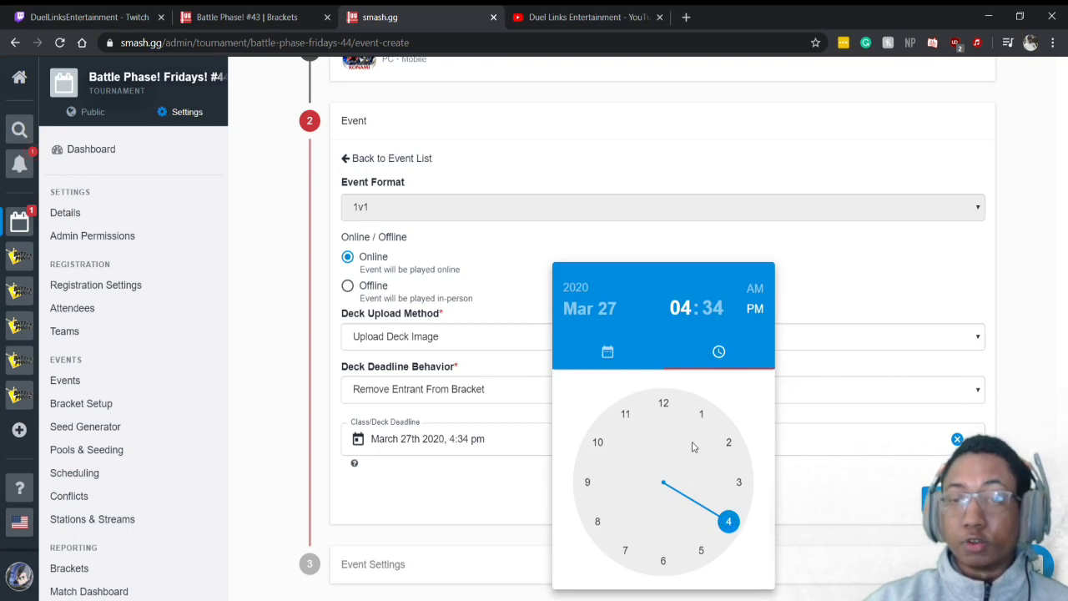
click(728, 521)
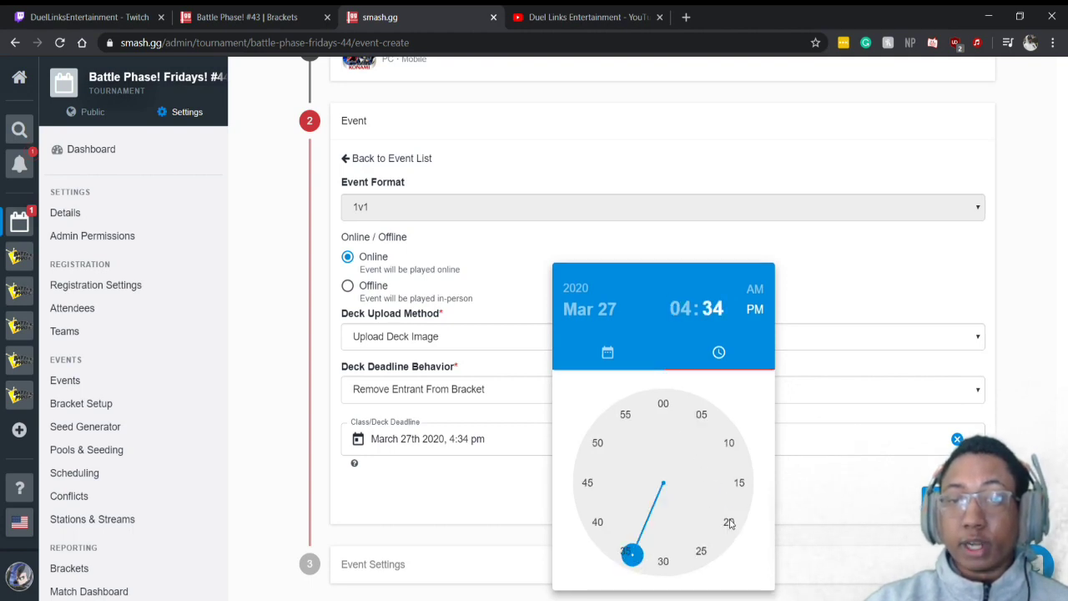
click(662, 403)
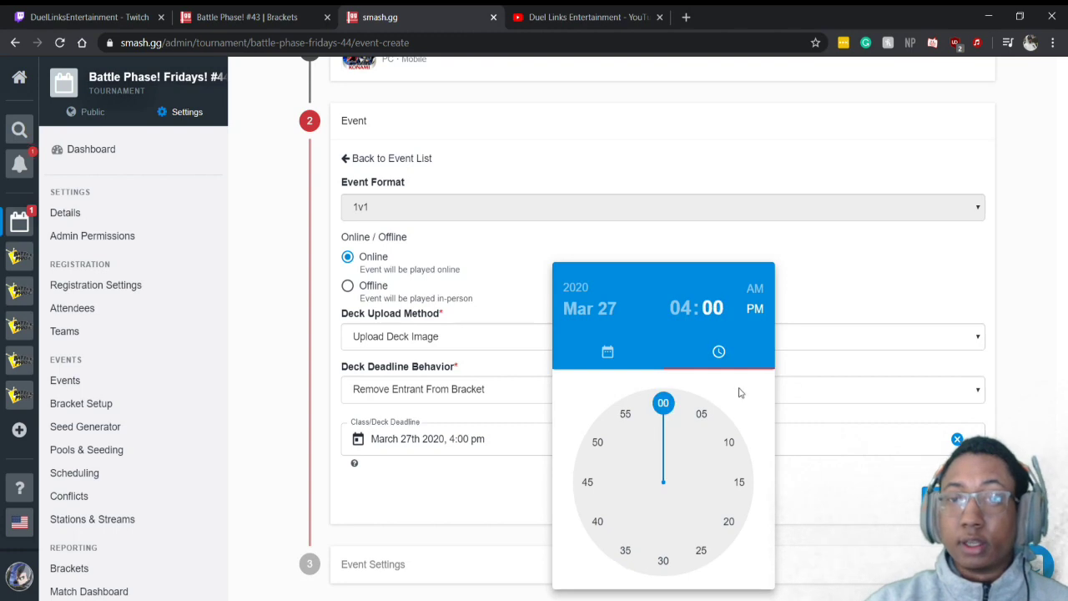
click(810, 419)
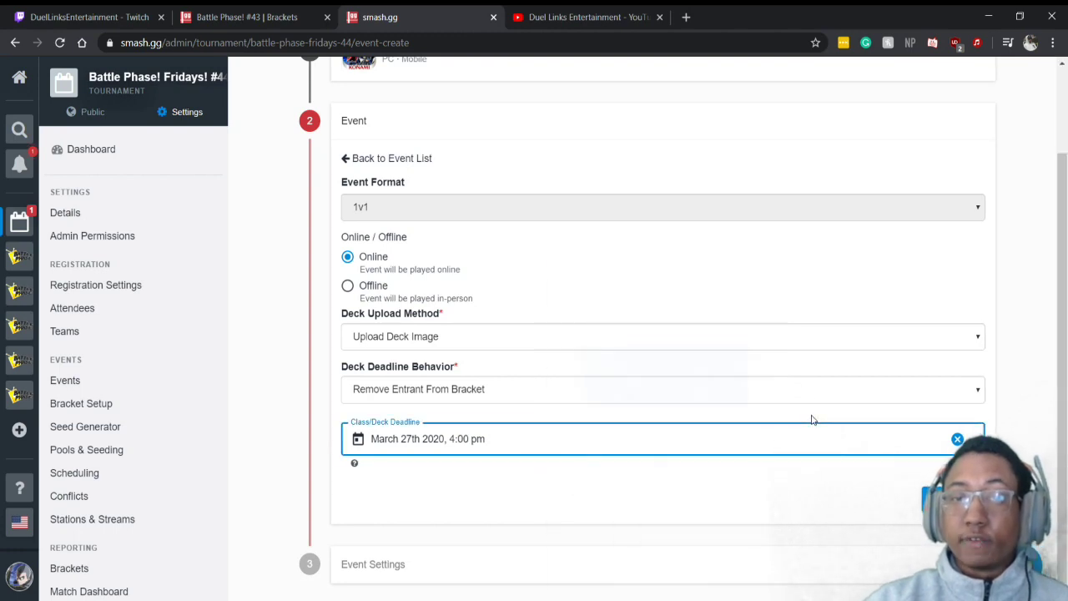
click(700, 501)
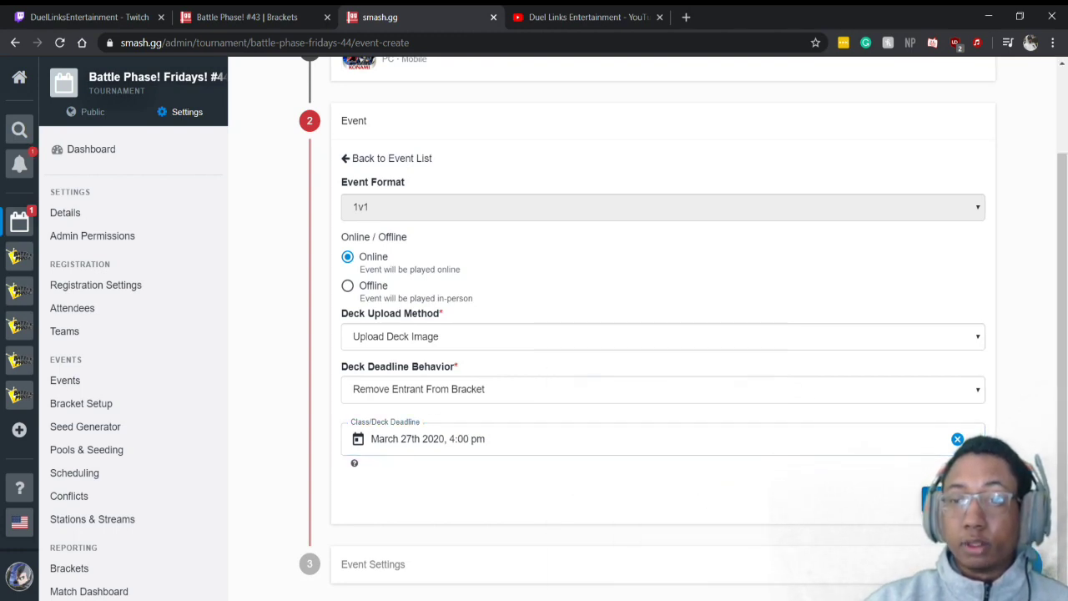
Step: Set the event's player cap to 172
click(636, 519)
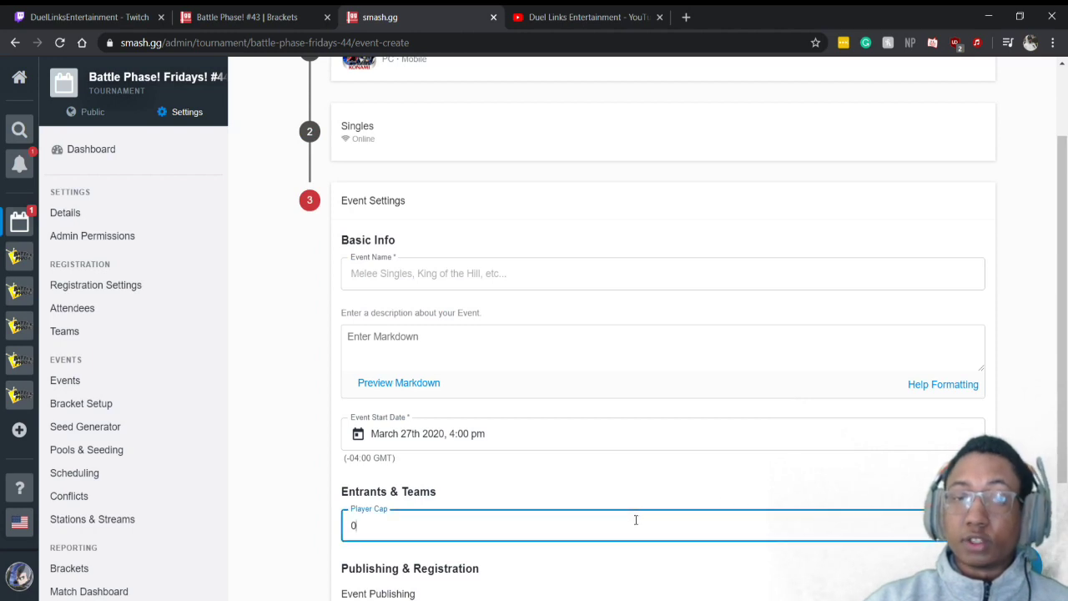
click(648, 476)
scroll(463, 467, down, 2)
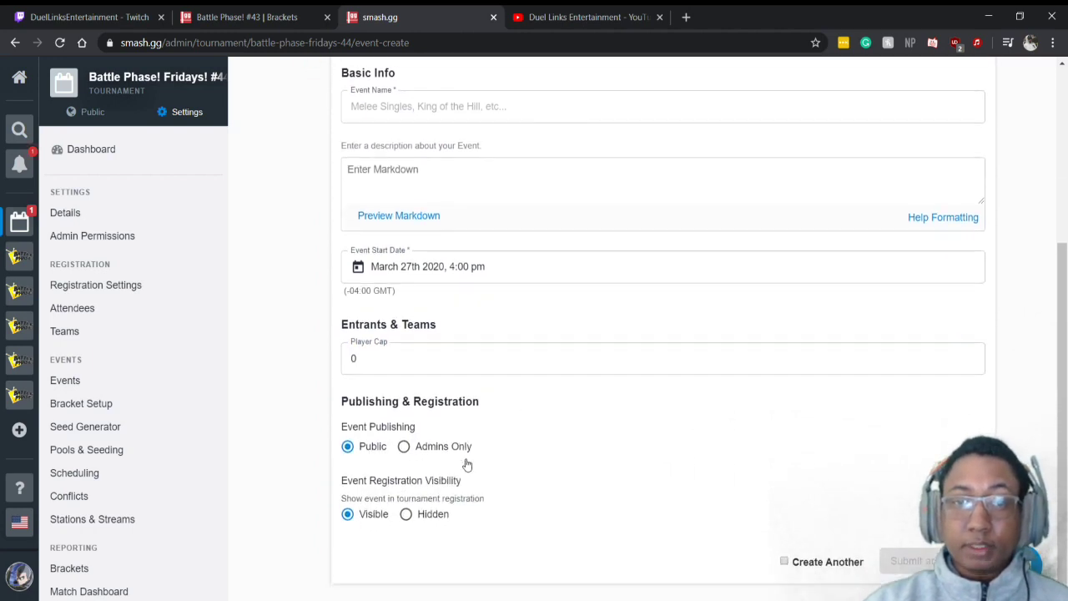
click(396, 359)
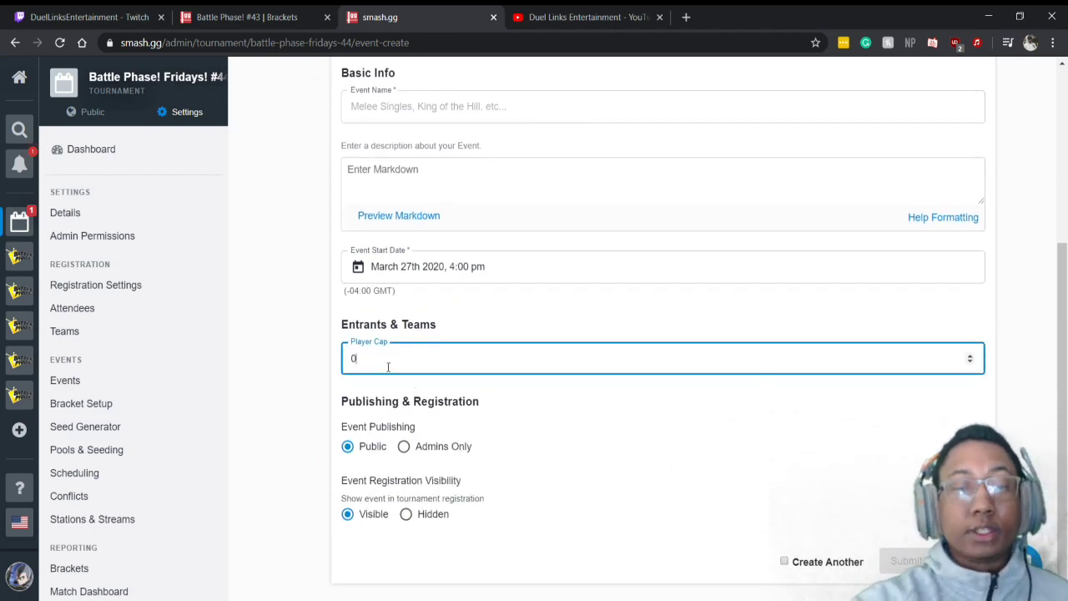
key(BackSpace)
text(1)
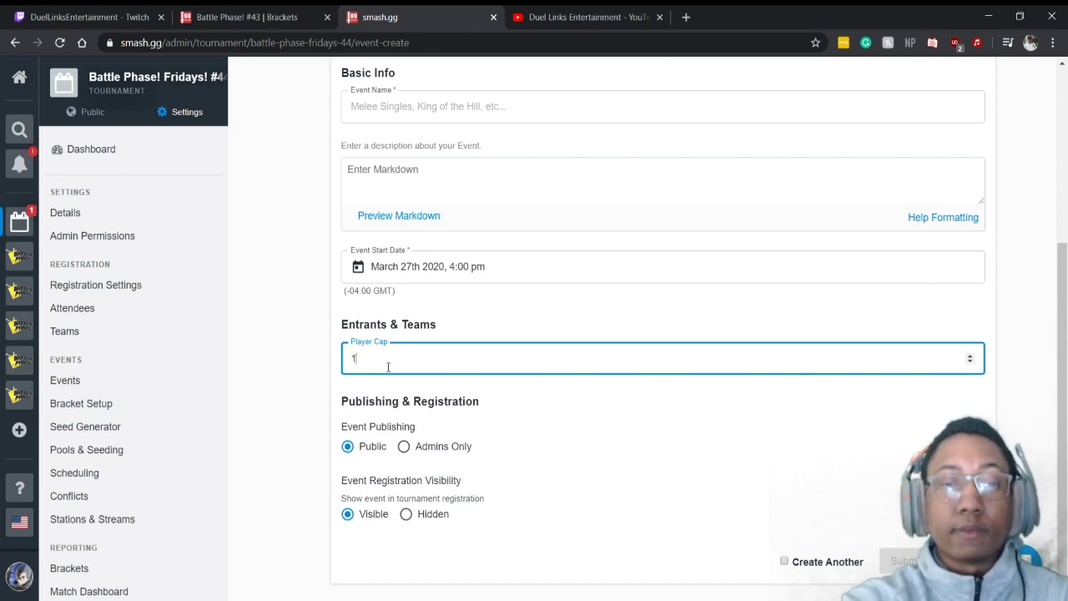
text(72)
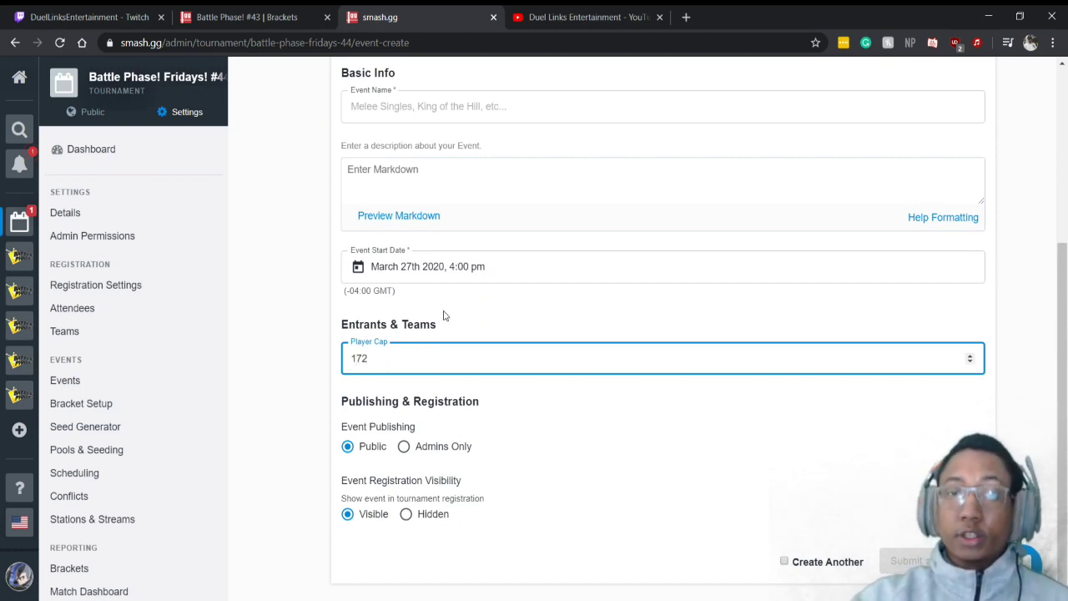
drag(437, 325, 481, 323)
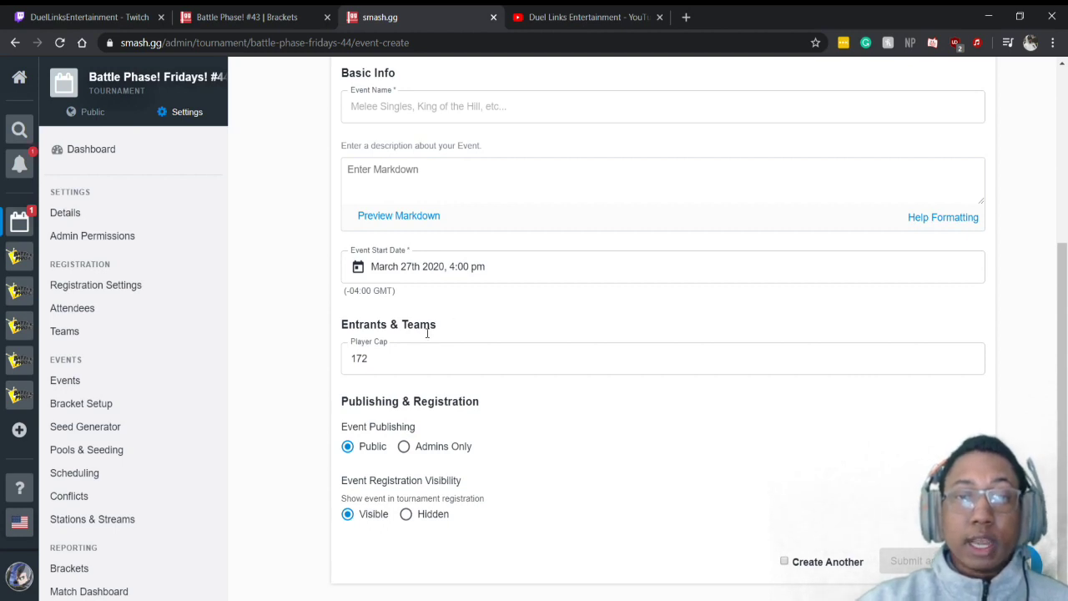
click(377, 360)
drag(377, 359, 345, 356)
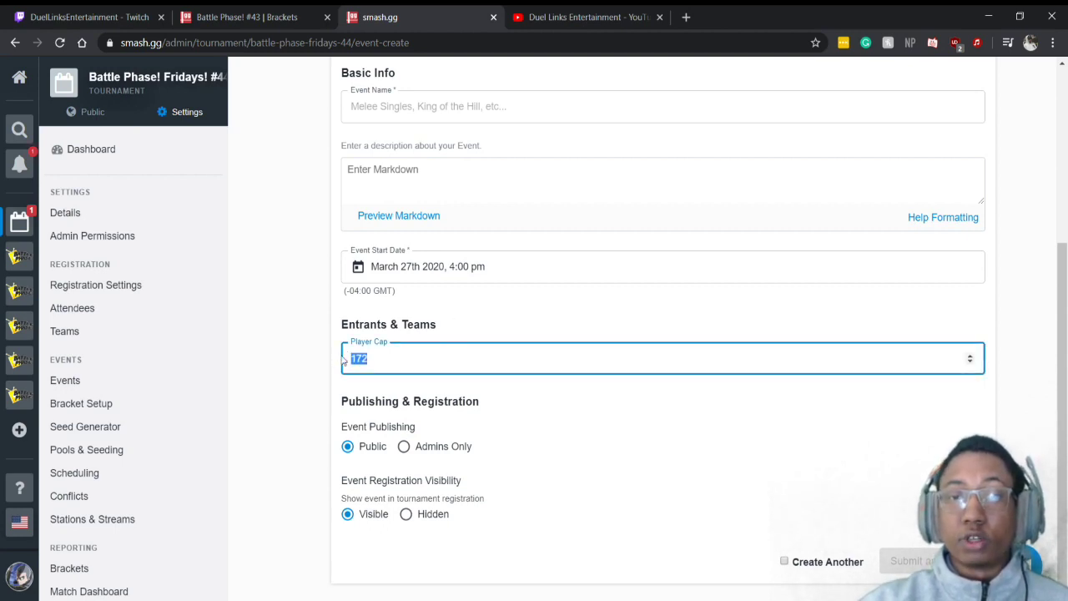
click(405, 357)
click(422, 325)
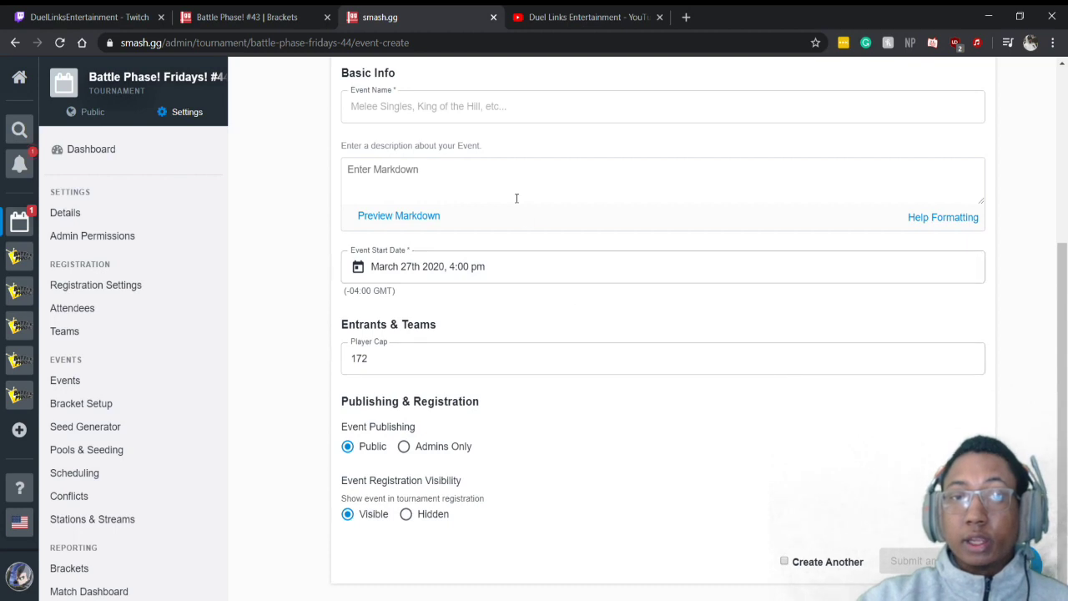
Step: Name the event BP 44, leave the description empty, and submit it
click(485, 106)
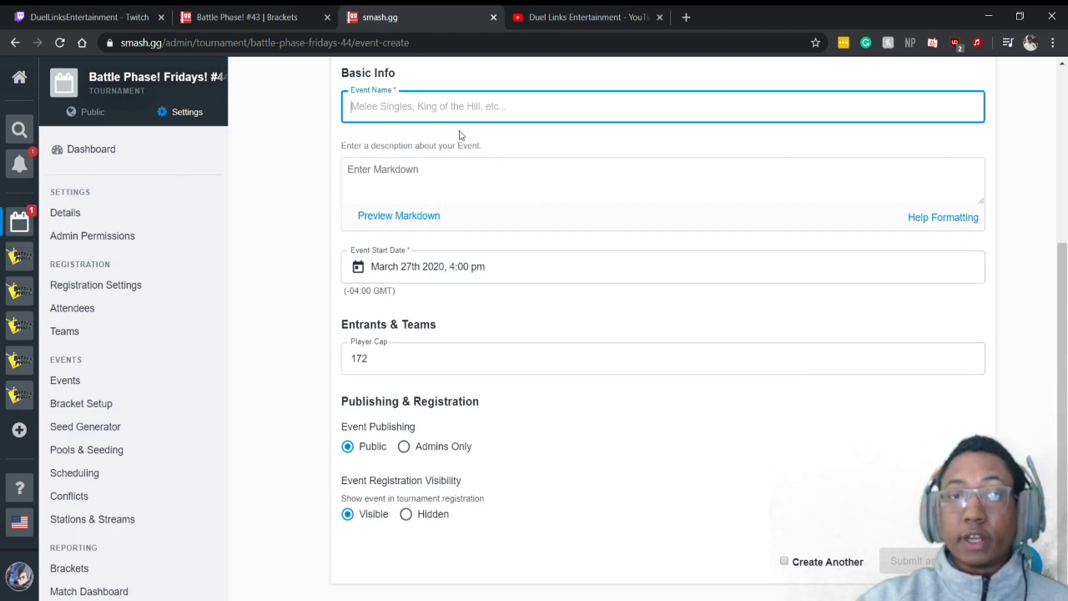
click(388, 239)
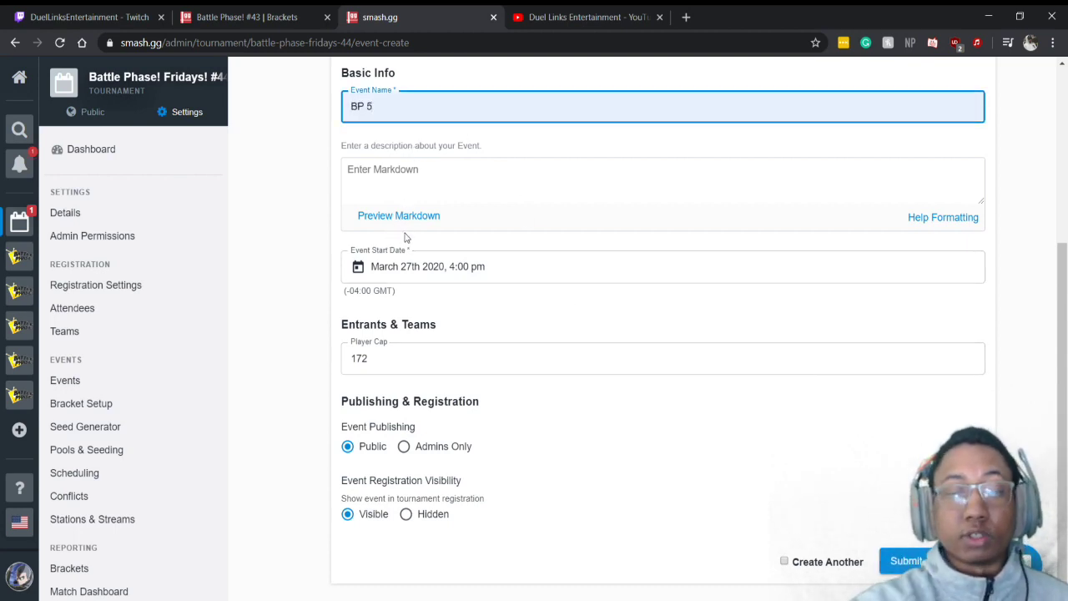
key(BackSpace)
text(13)
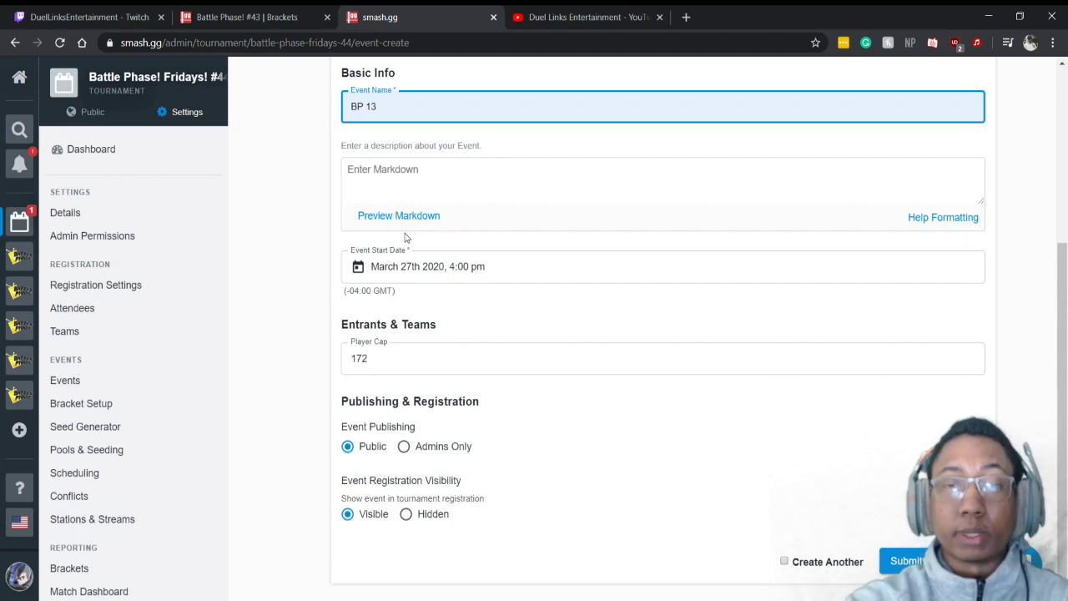
key(BackSpace)
key(BackSpace)
text(44)
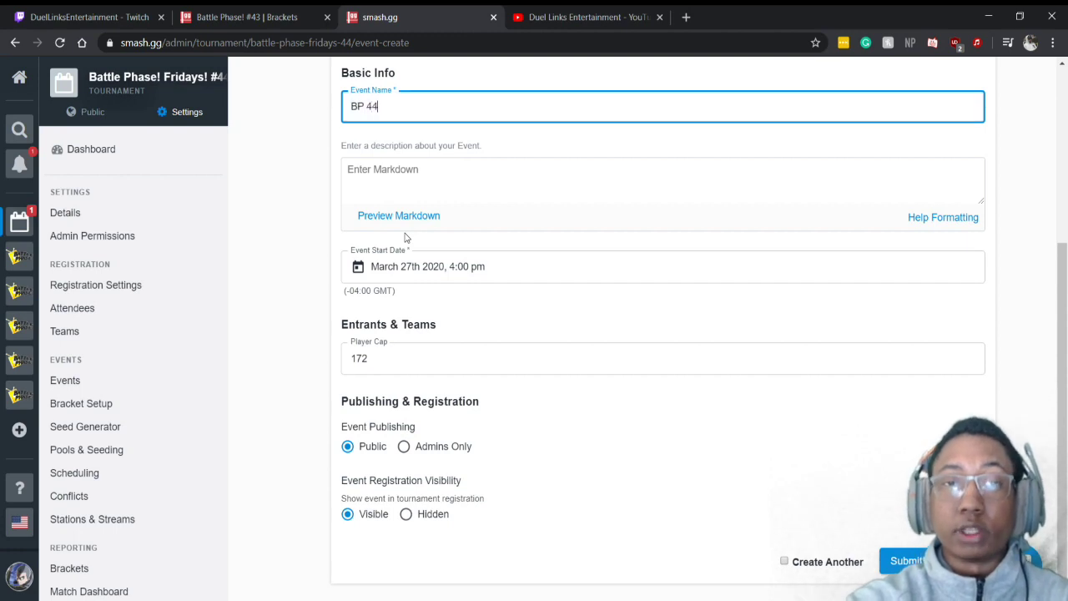
click(517, 139)
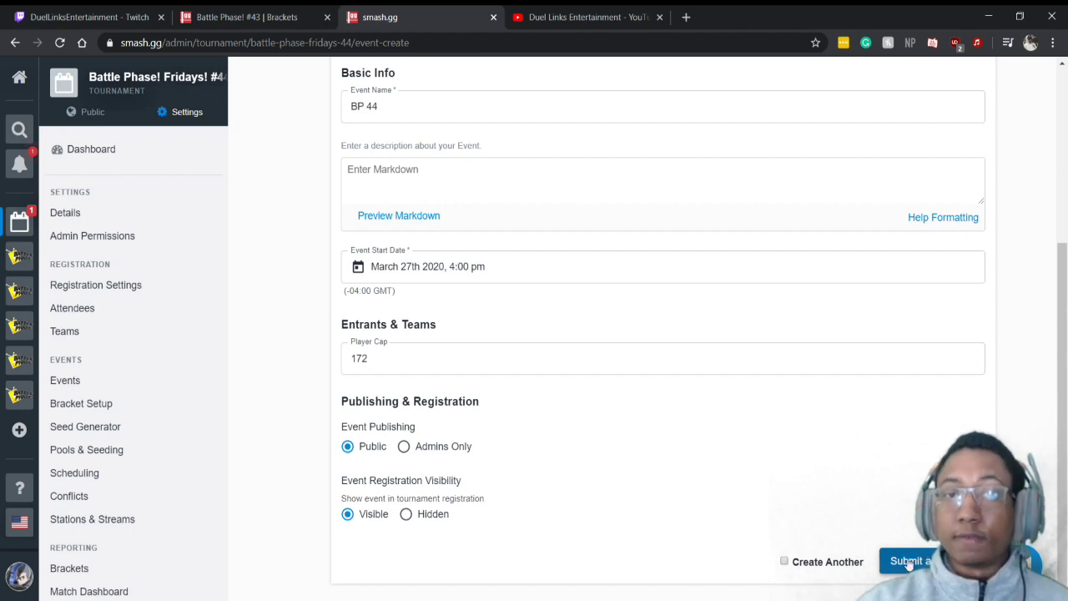
click(409, 176)
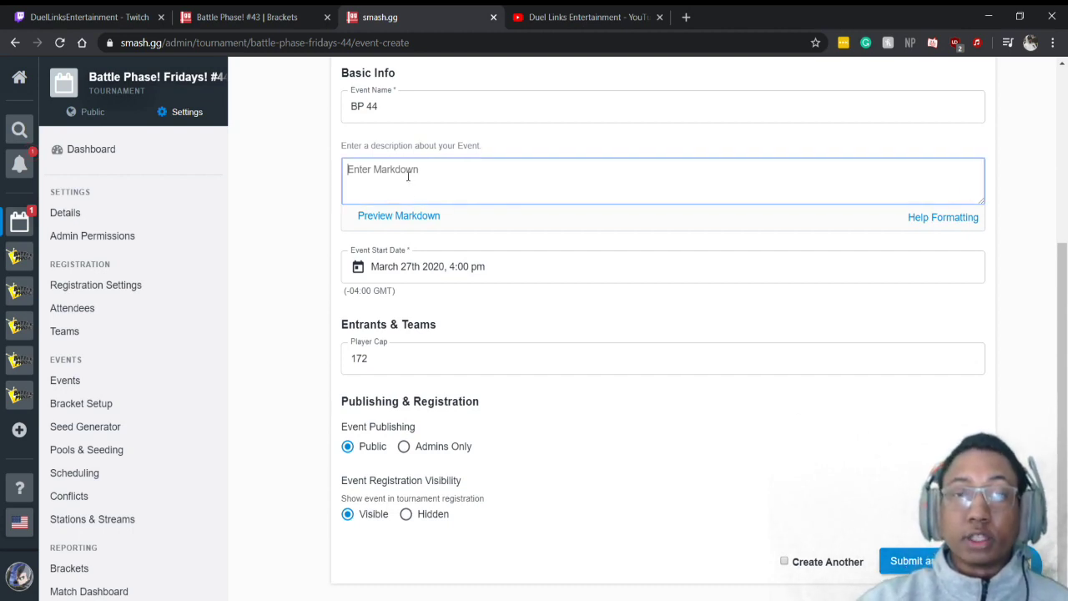
click(797, 455)
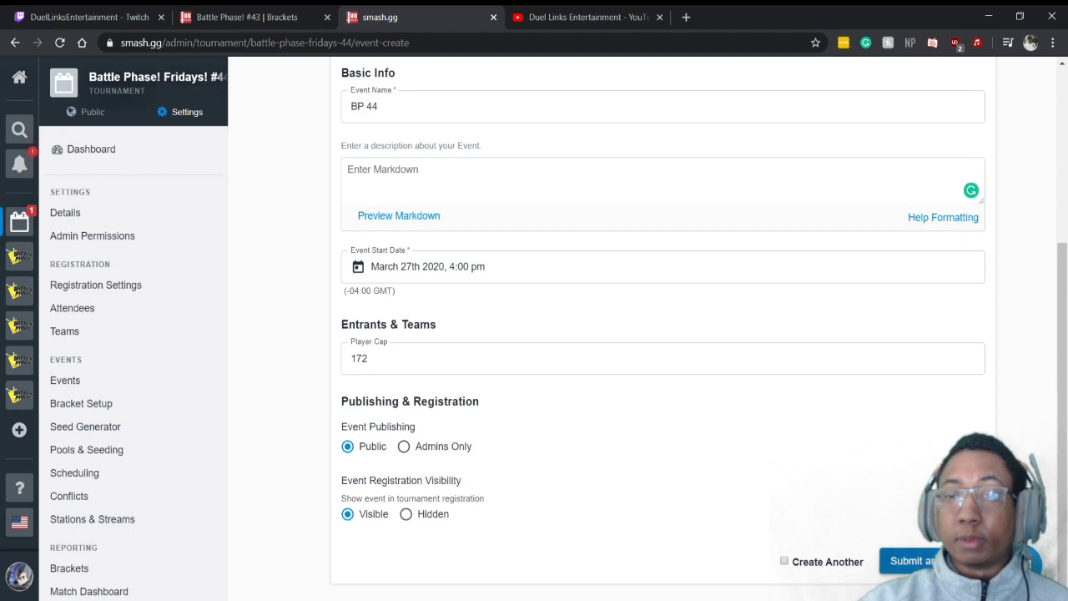
click(908, 561)
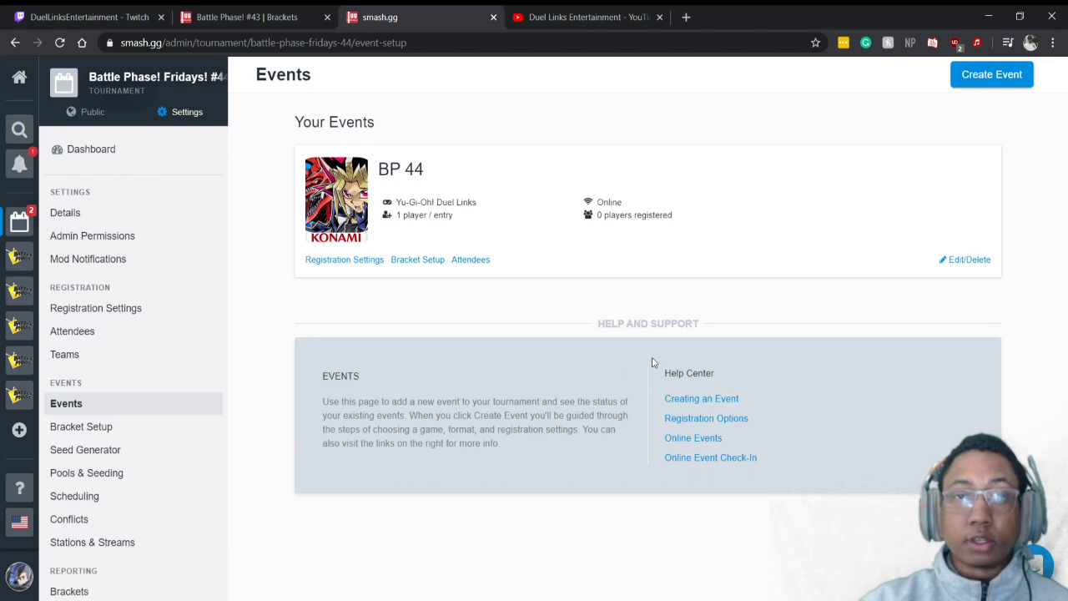
Step: Open BP 44's settings via Edit/Delete and go to its Registration tab
click(970, 260)
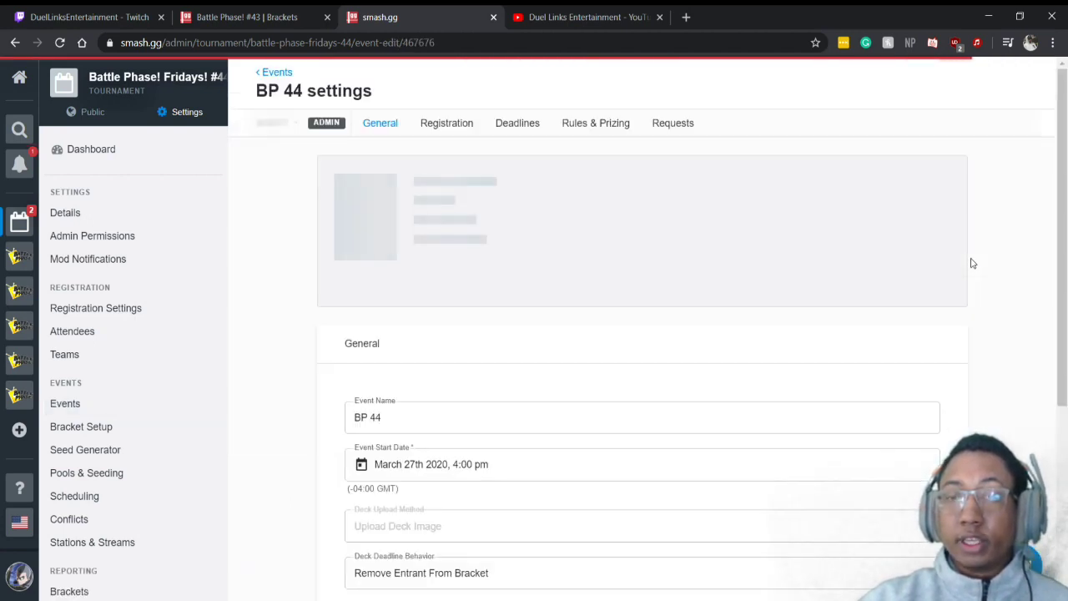
scroll(714, 322, down, 3)
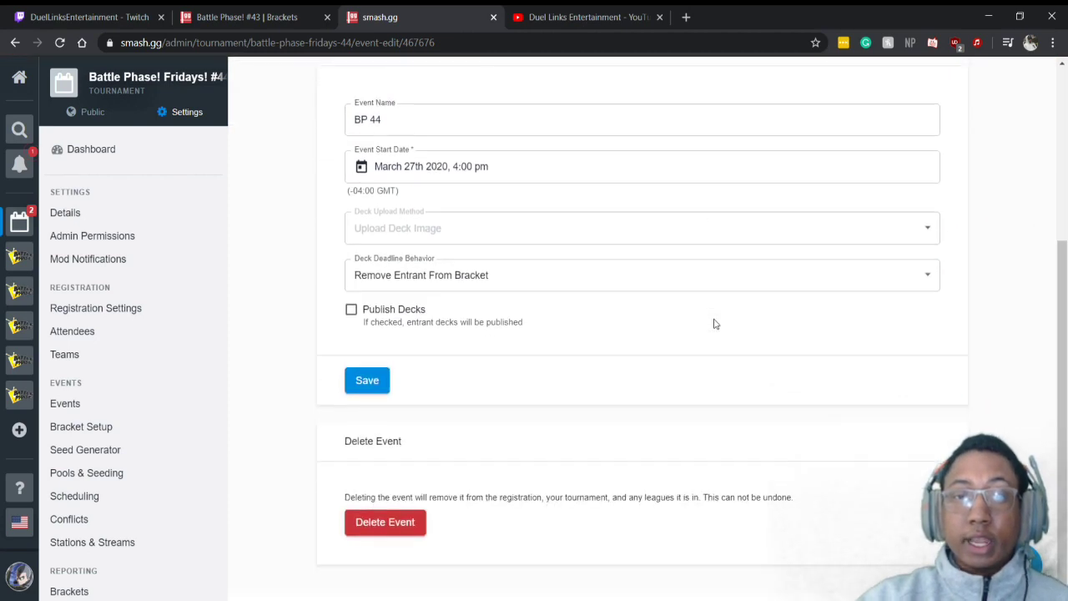
scroll(429, 255, up, 3)
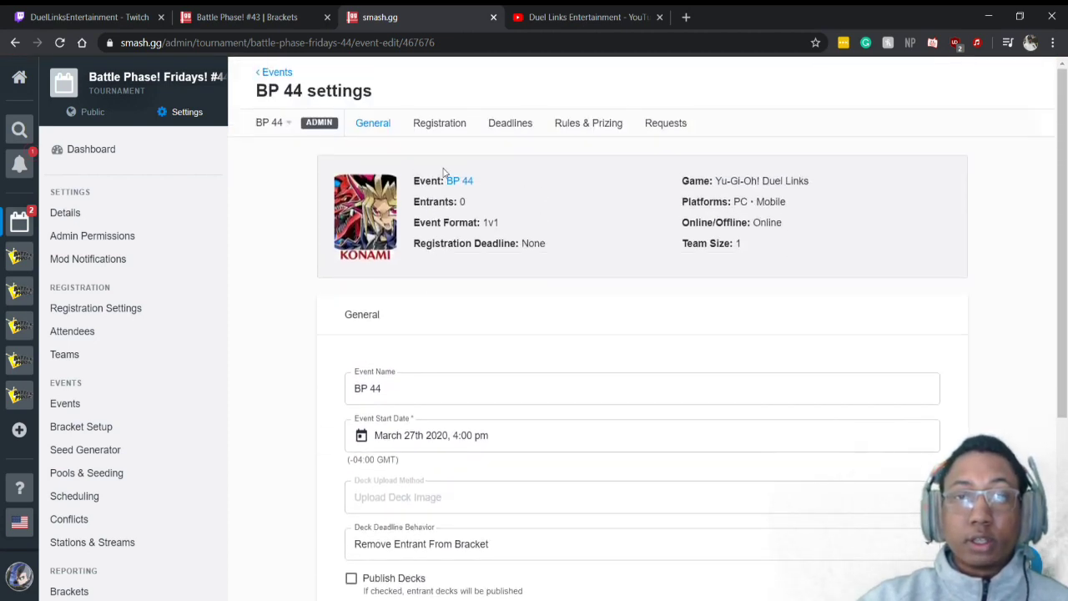
click(446, 125)
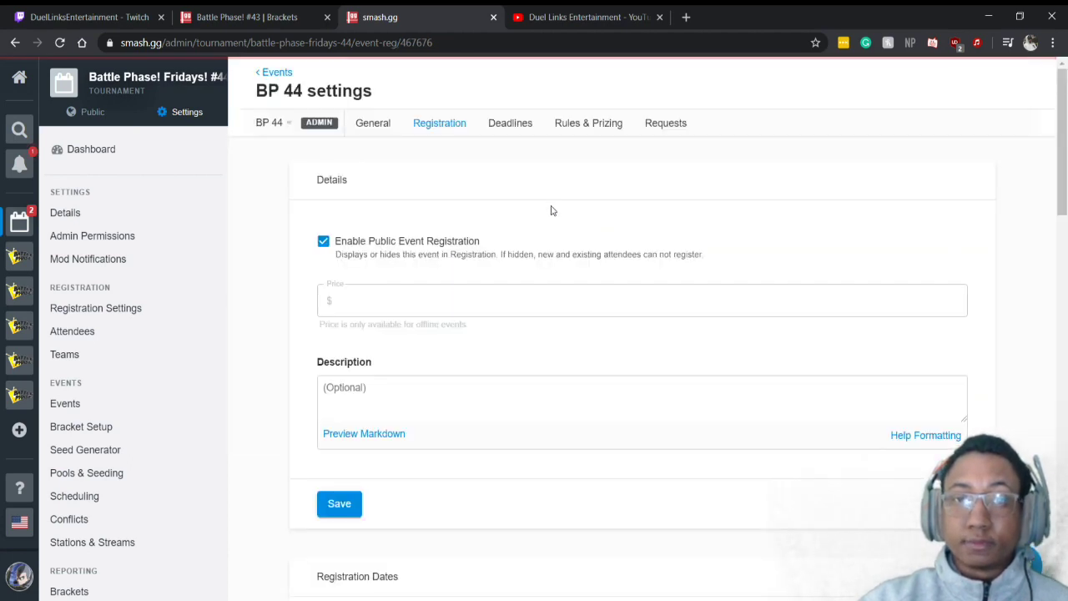
Step: Fill in first-pass registration start and end dates of March 27 at 4:00 pm
scroll(538, 244, down, 1)
scroll(535, 258, down, 4)
scroll(534, 262, up, 4)
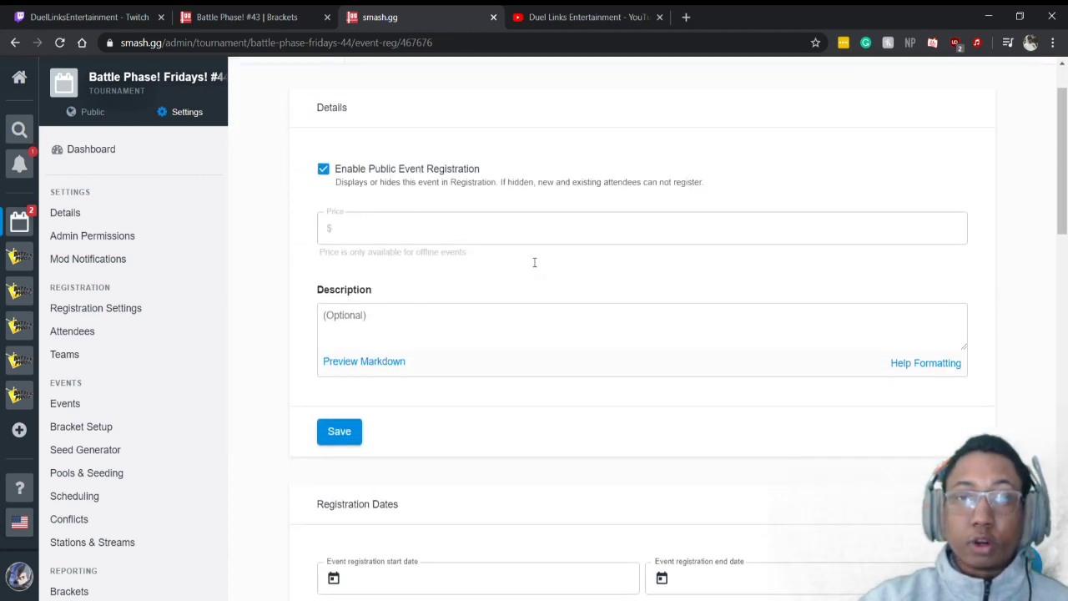
scroll(397, 250, down, 3)
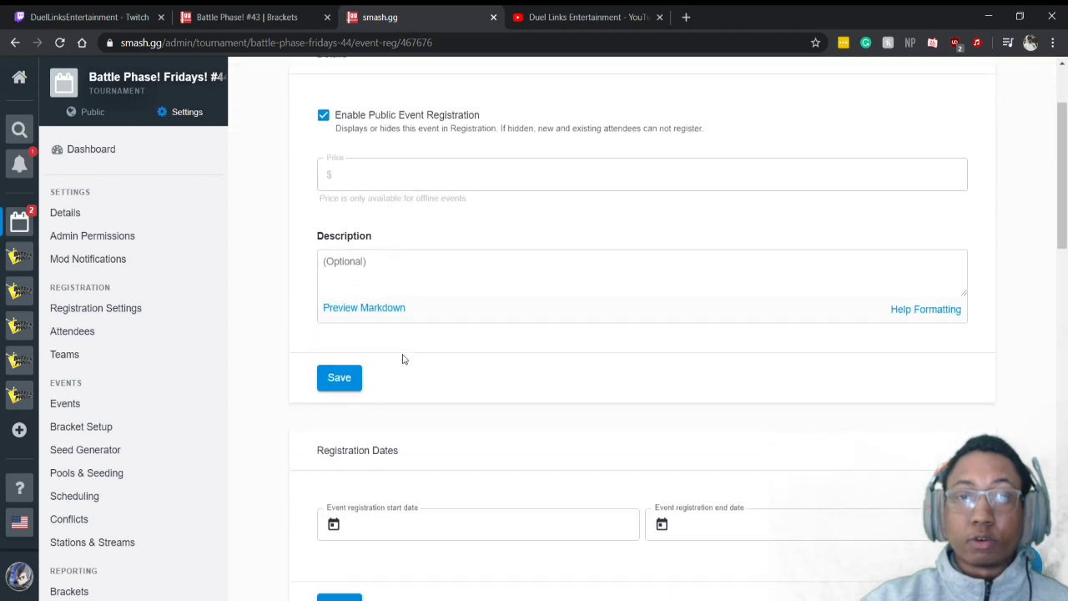
scroll(400, 393, down, 4)
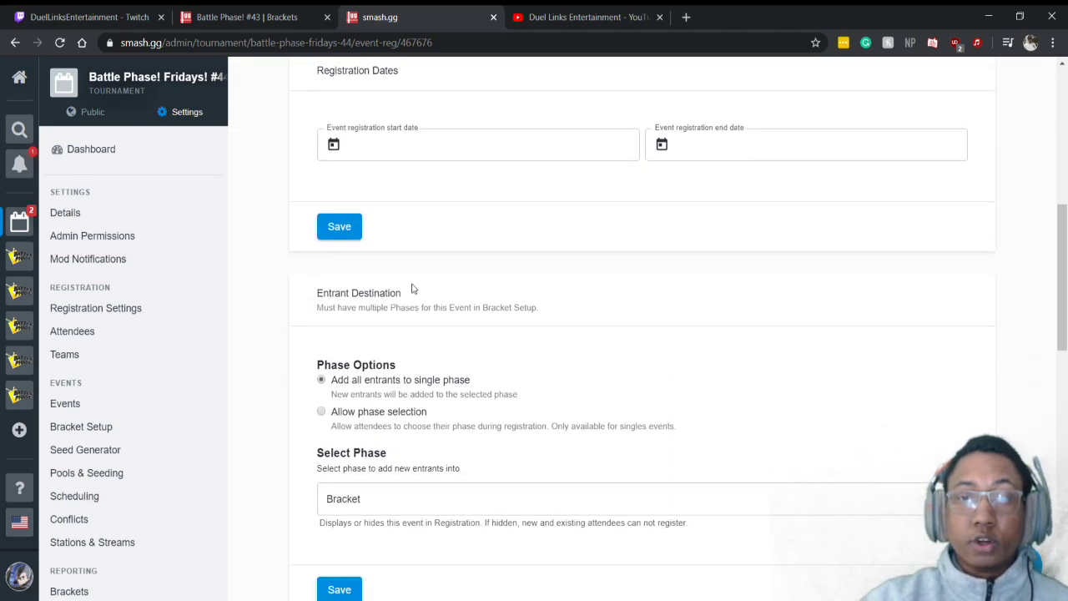
click(412, 144)
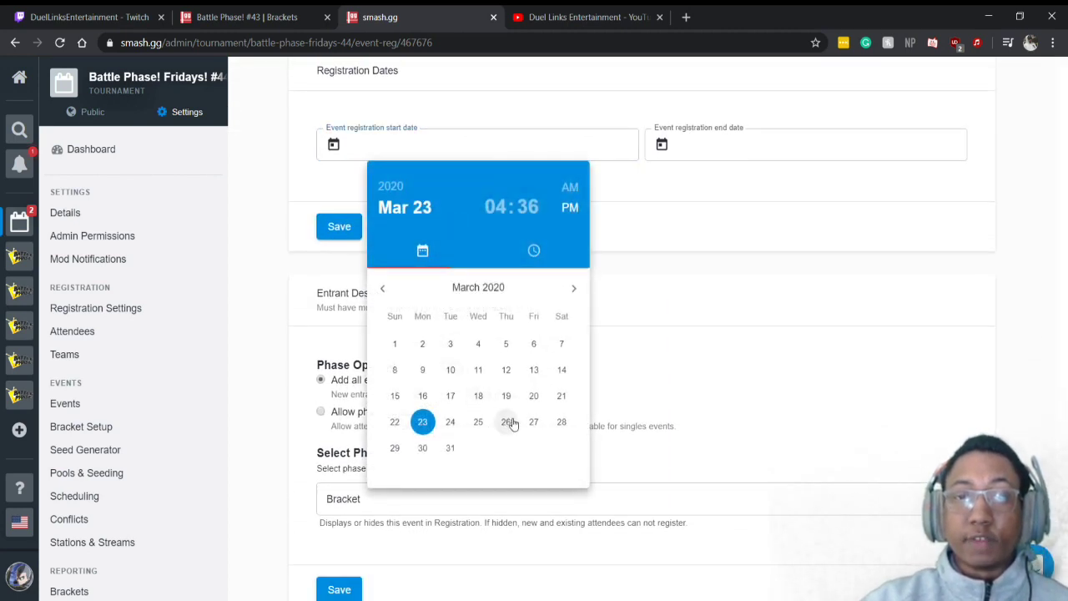
click(533, 422)
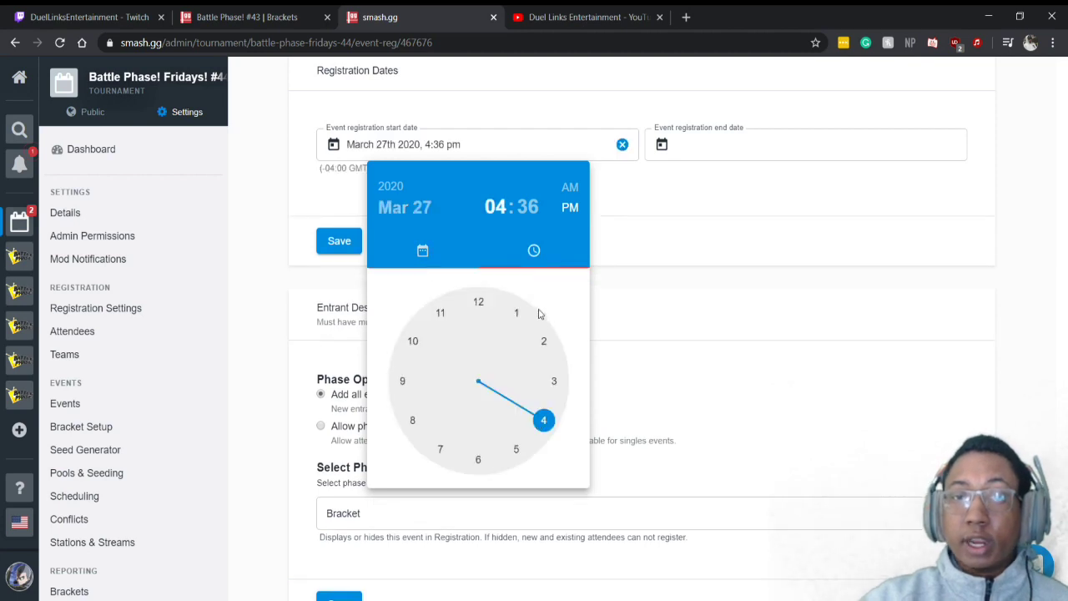
click(543, 422)
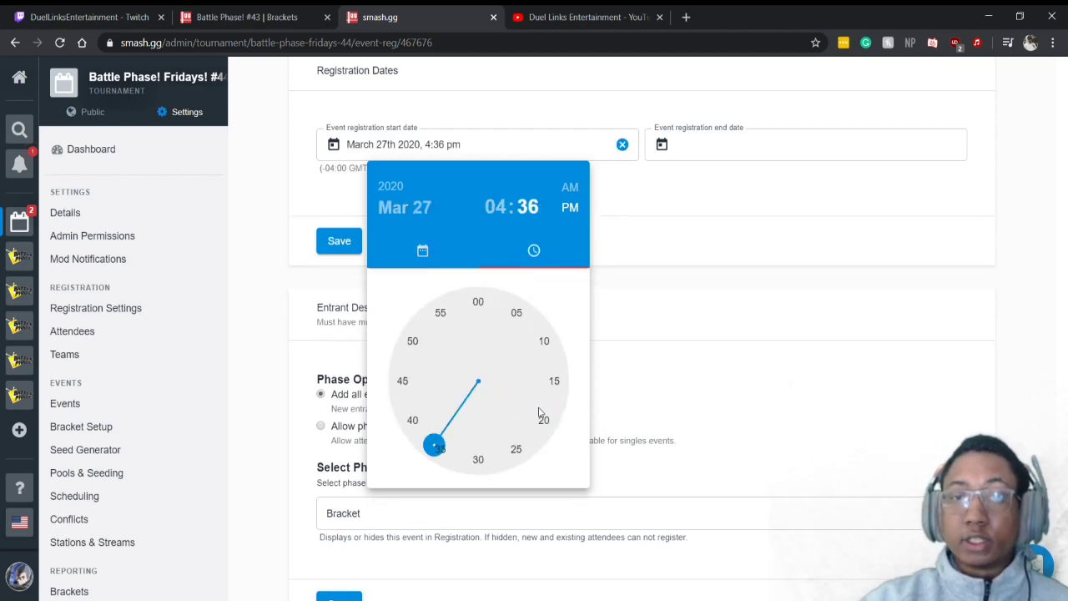
click(478, 303)
click(643, 234)
scroll(670, 240, up, 2)
click(692, 285)
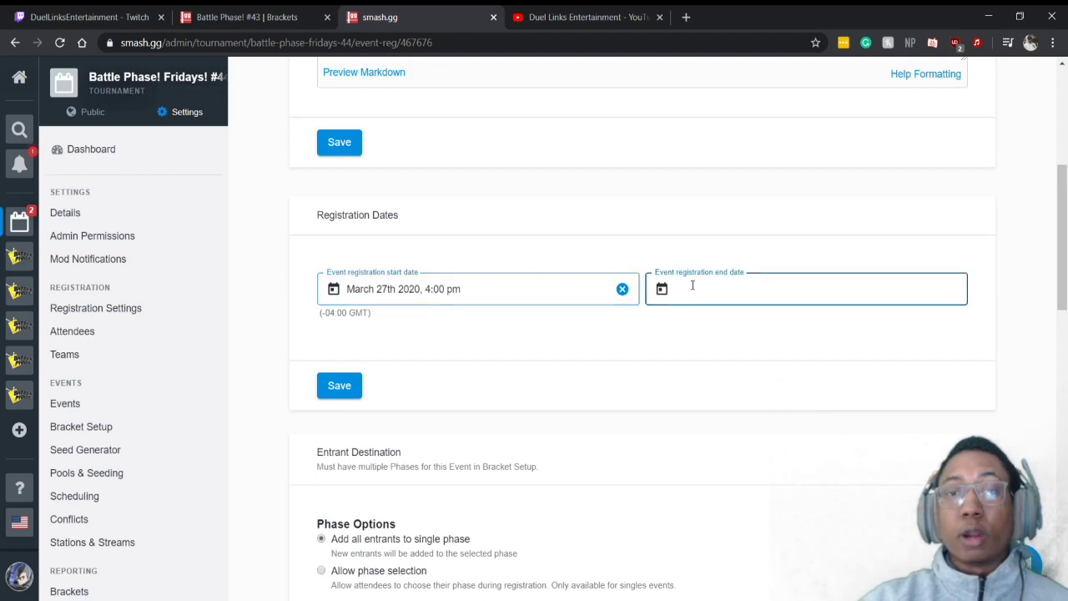
click(866, 522)
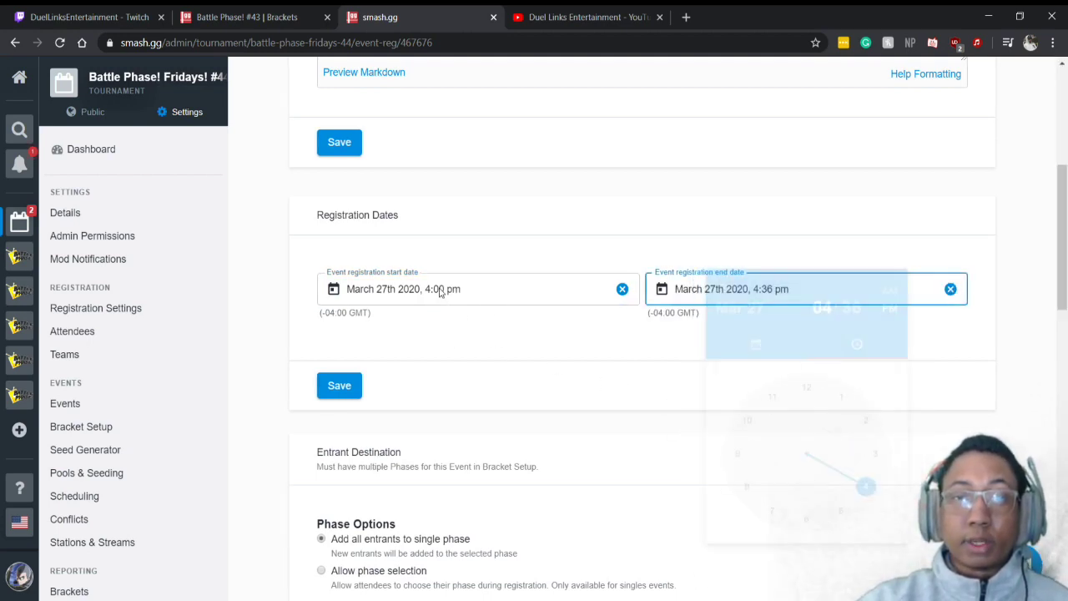
click(455, 341)
Step: Correct registration to run March 23rd to March 27th 2020, 4:00 pm, and save
click(390, 276)
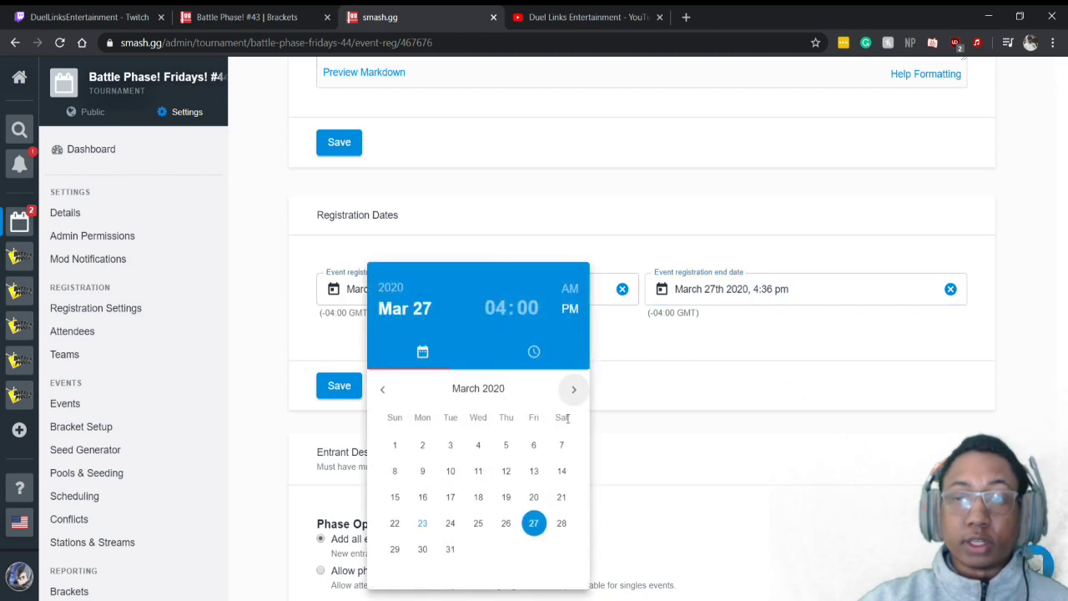
click(422, 522)
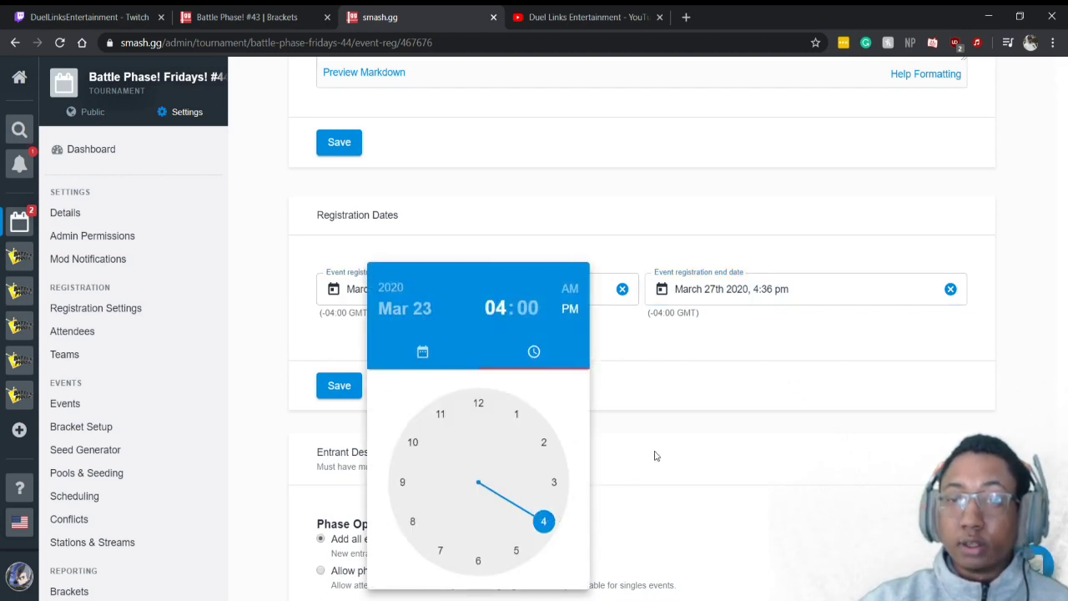
click(682, 369)
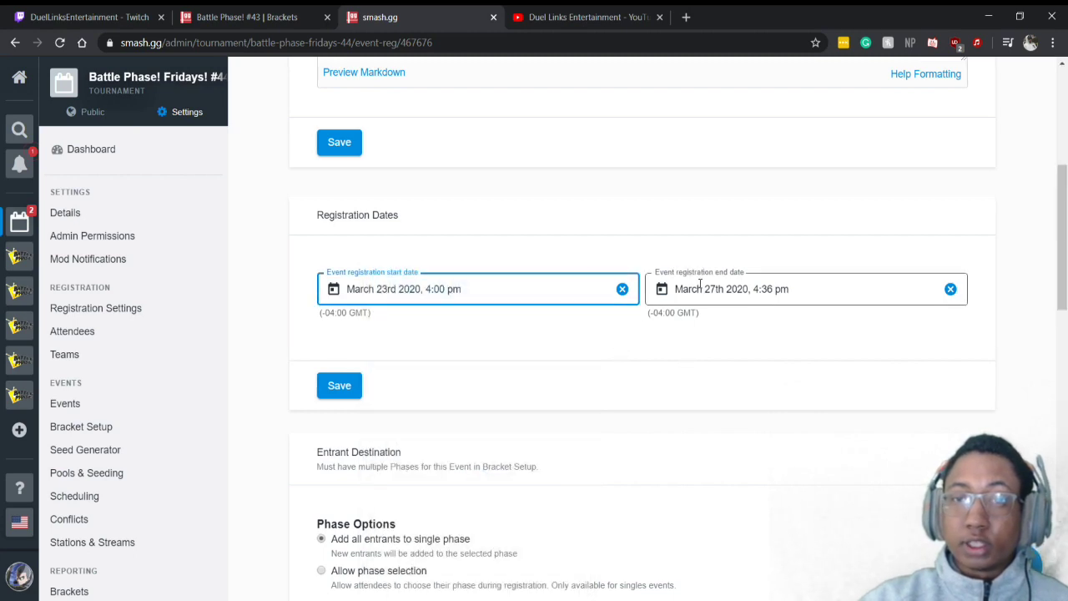
click(746, 289)
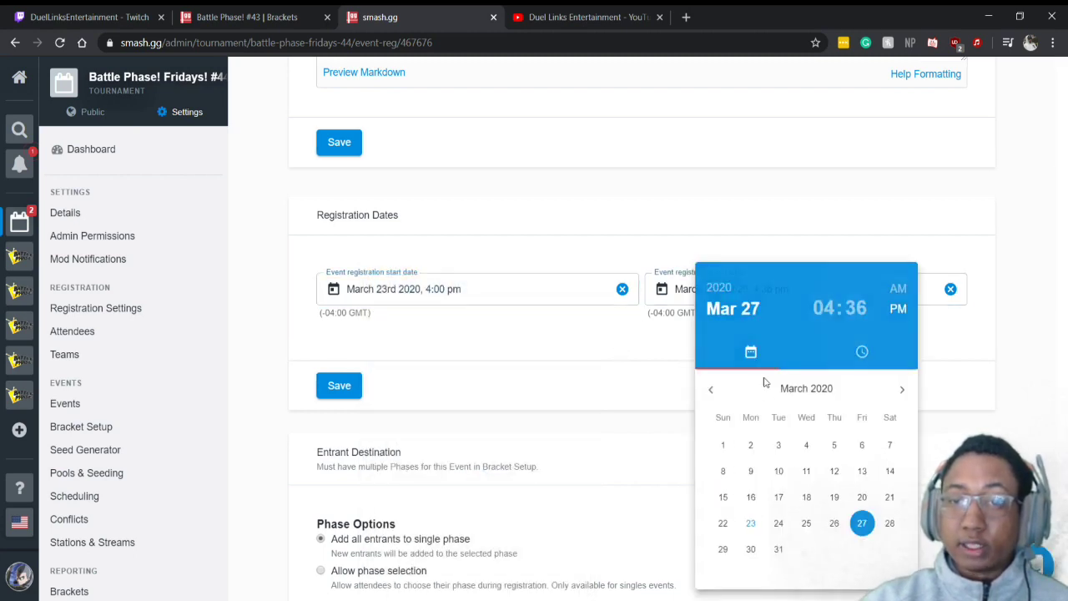
click(855, 310)
click(813, 399)
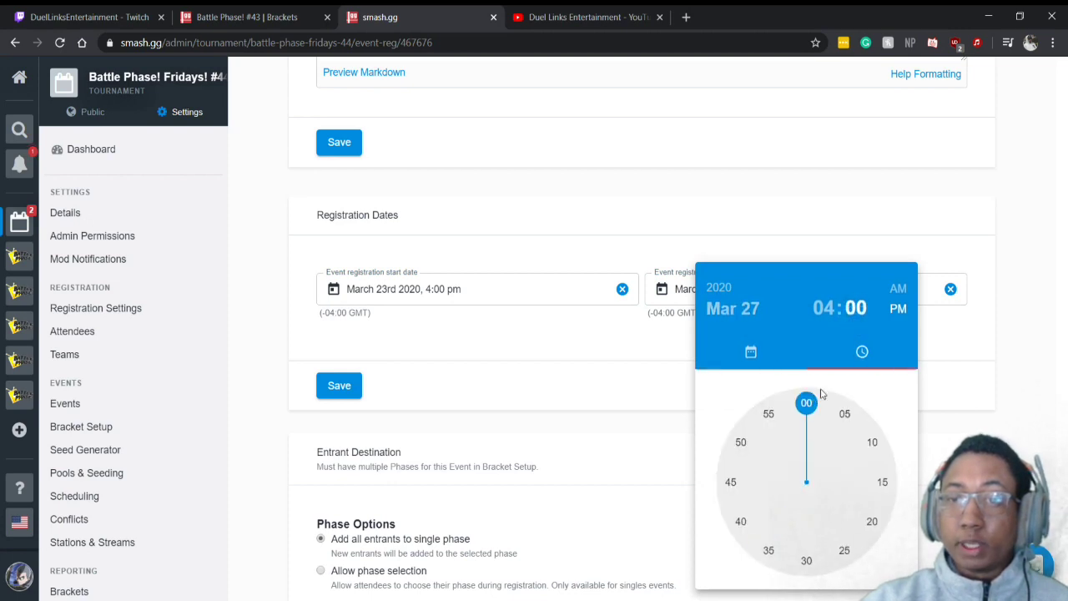
click(936, 334)
click(344, 389)
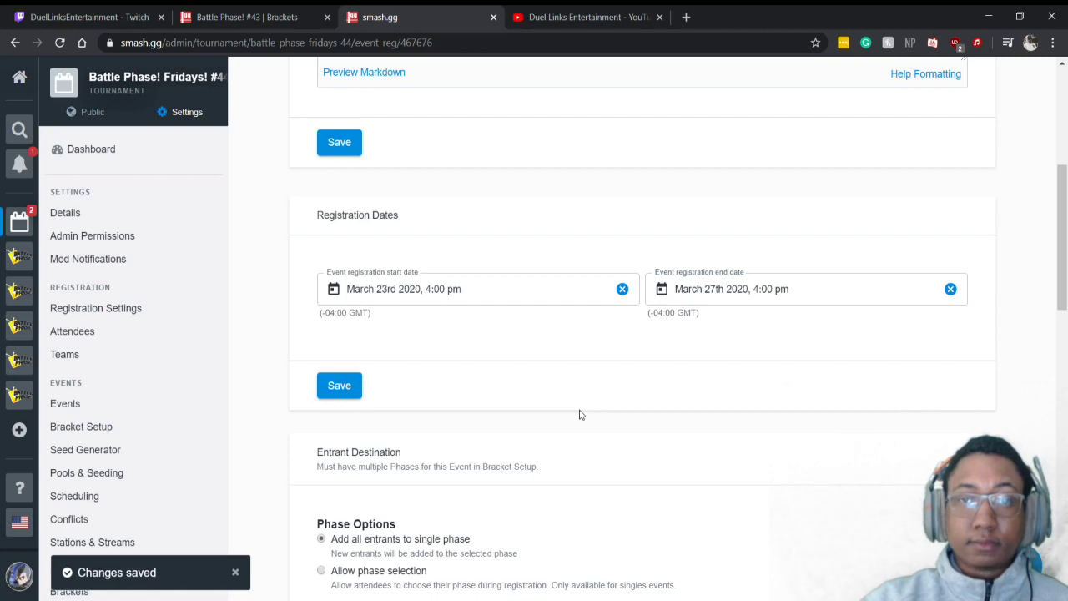
scroll(580, 415, down, 3)
scroll(580, 415, up, 7)
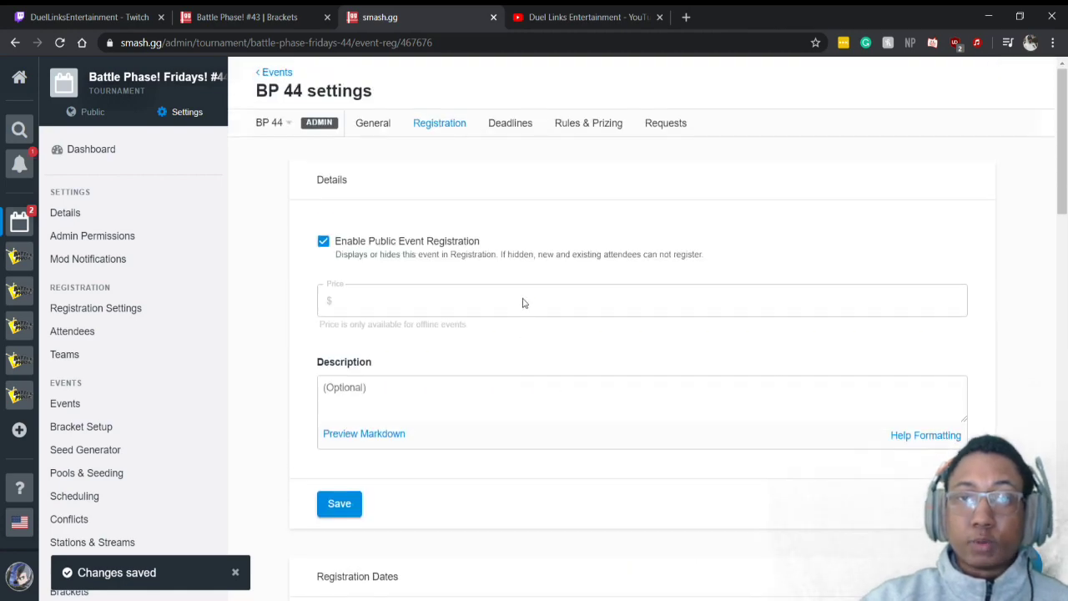
click(504, 127)
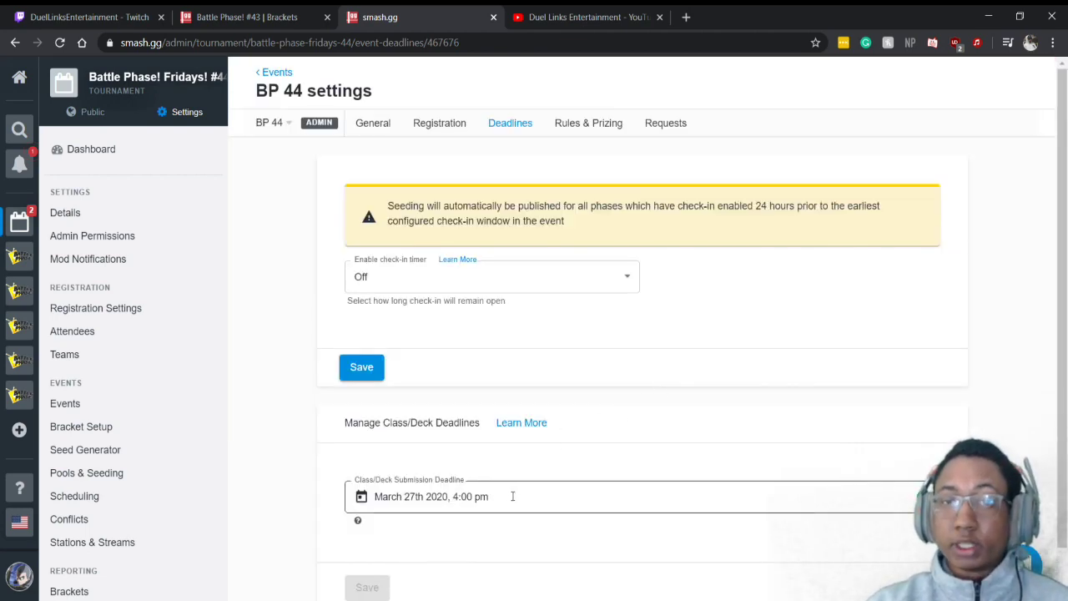
Step: Confirm the class/deck submission deadline reads March 27th 2020, 4:00 pm
scroll(501, 484, down, 1)
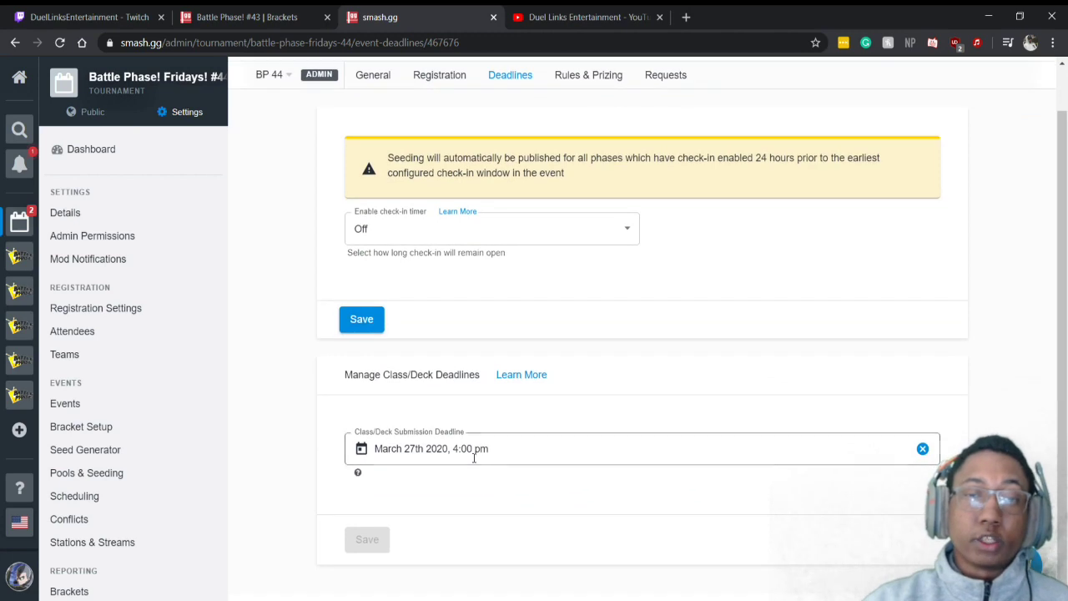
drag(512, 450, 371, 448)
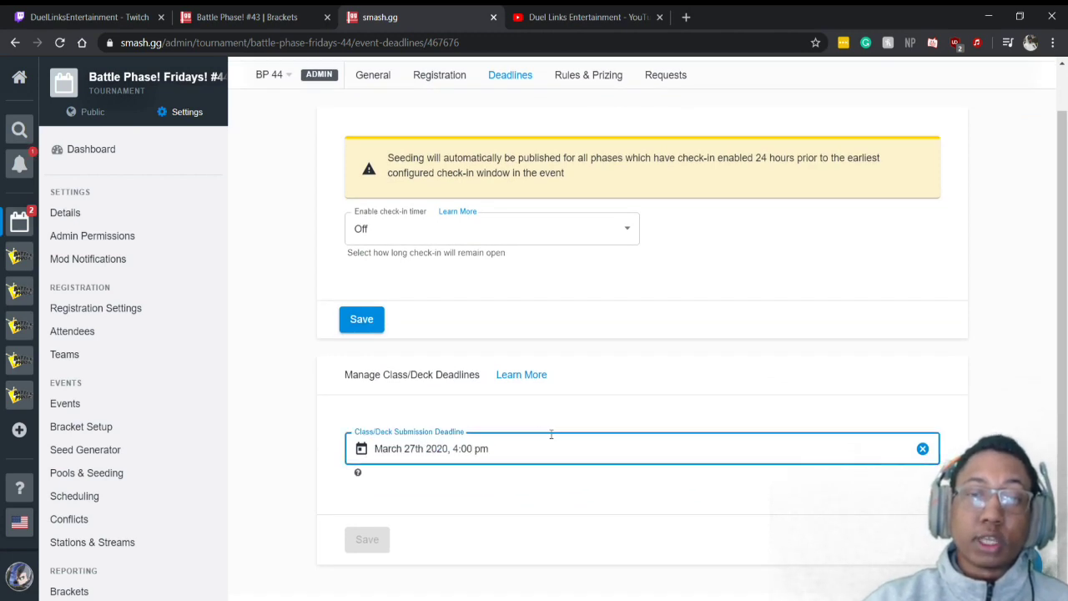
click(436, 453)
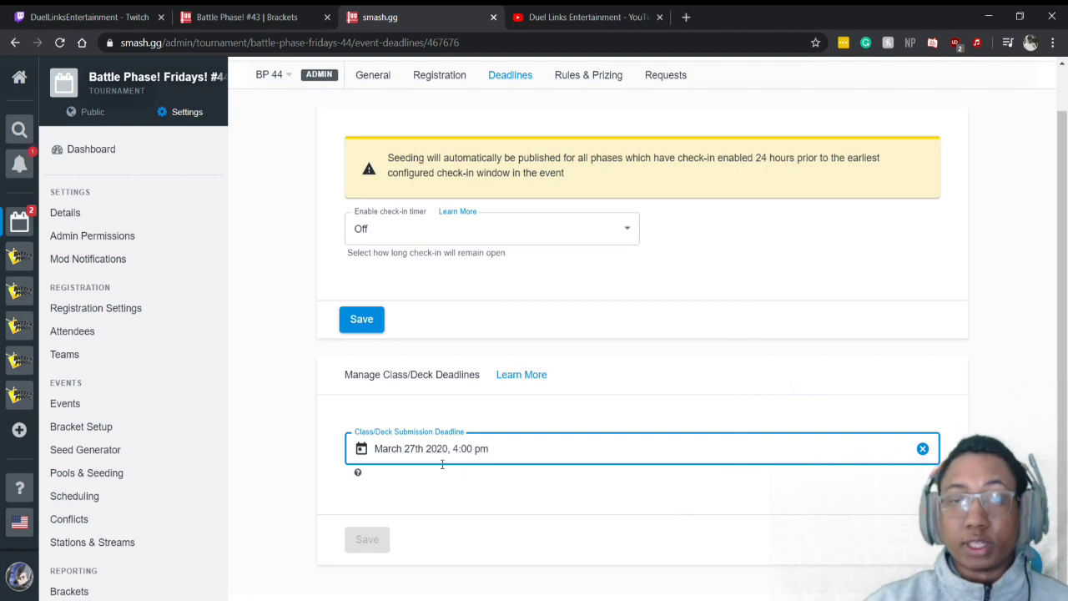
Step: Return to the tournament dashboard and review its Homepage, Events and Registration sections
click(122, 153)
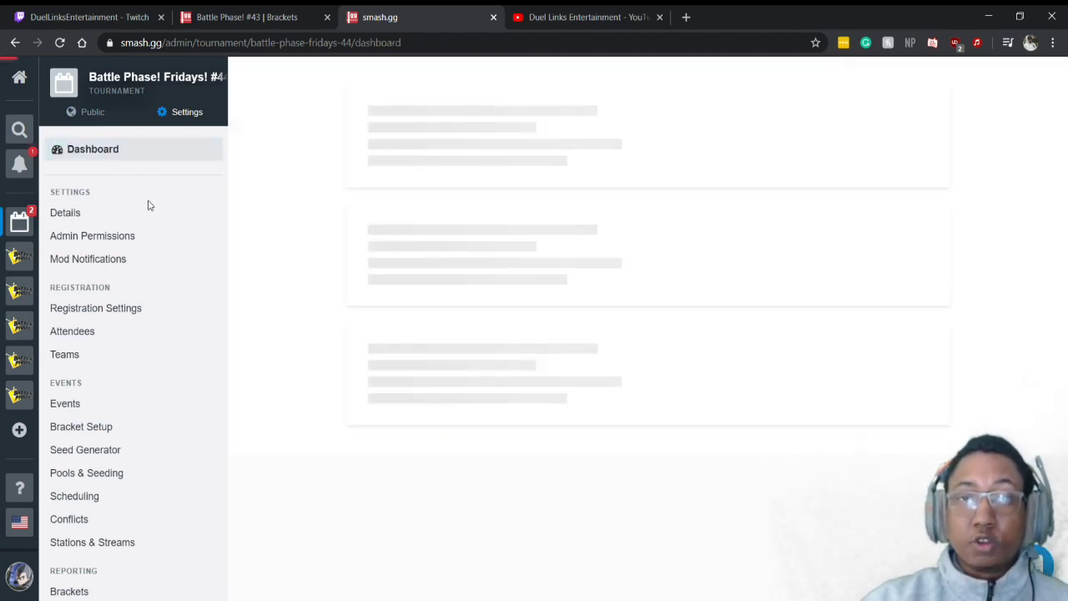
scroll(745, 360, down, 3)
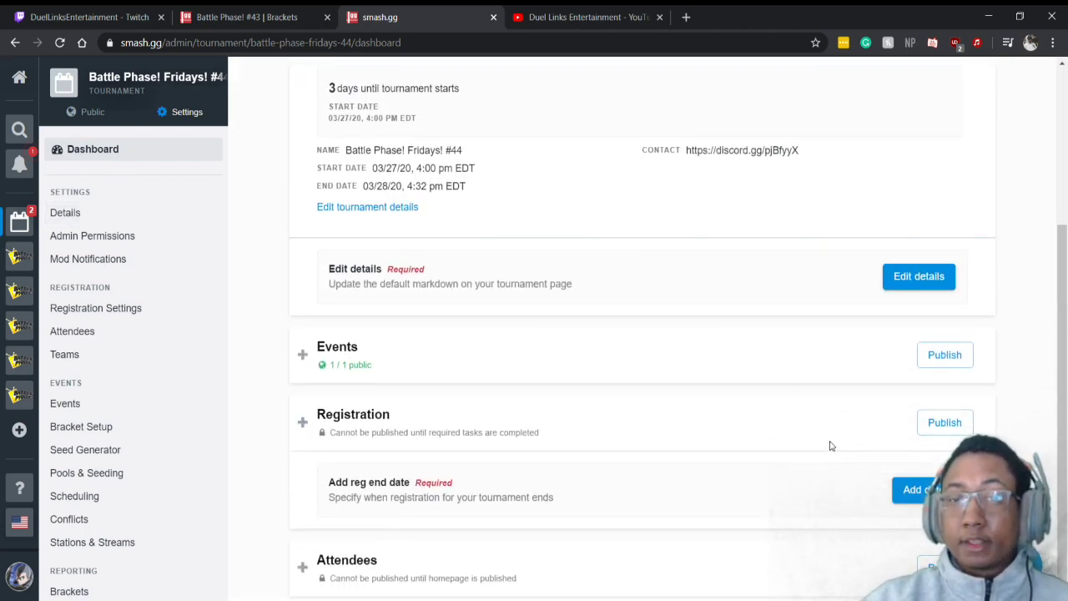
scroll(529, 331, up, 3)
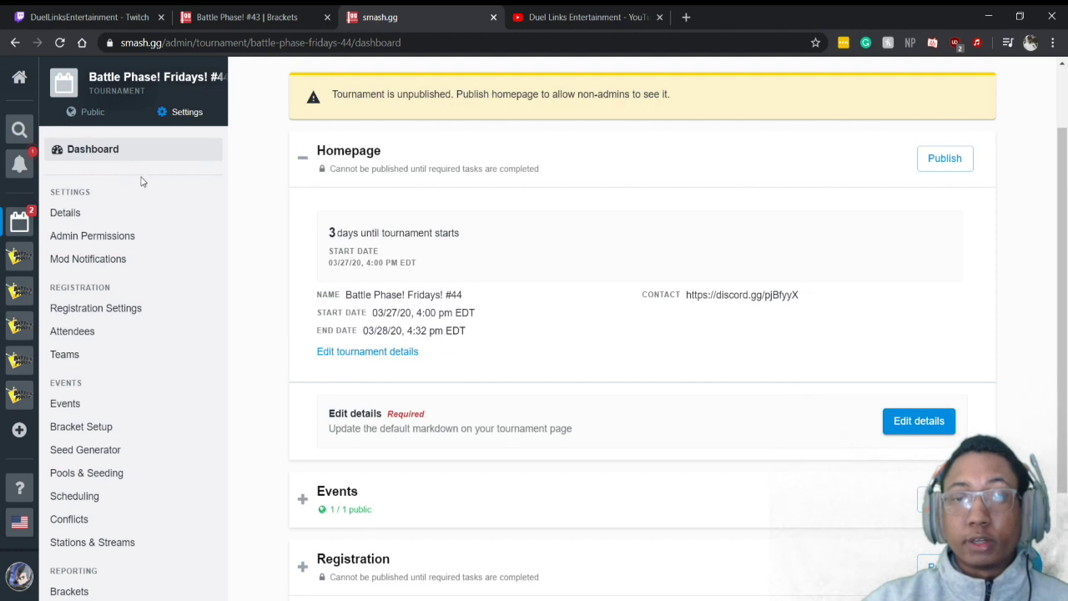
scroll(820, 404, down, 2)
scroll(928, 351, up, 1)
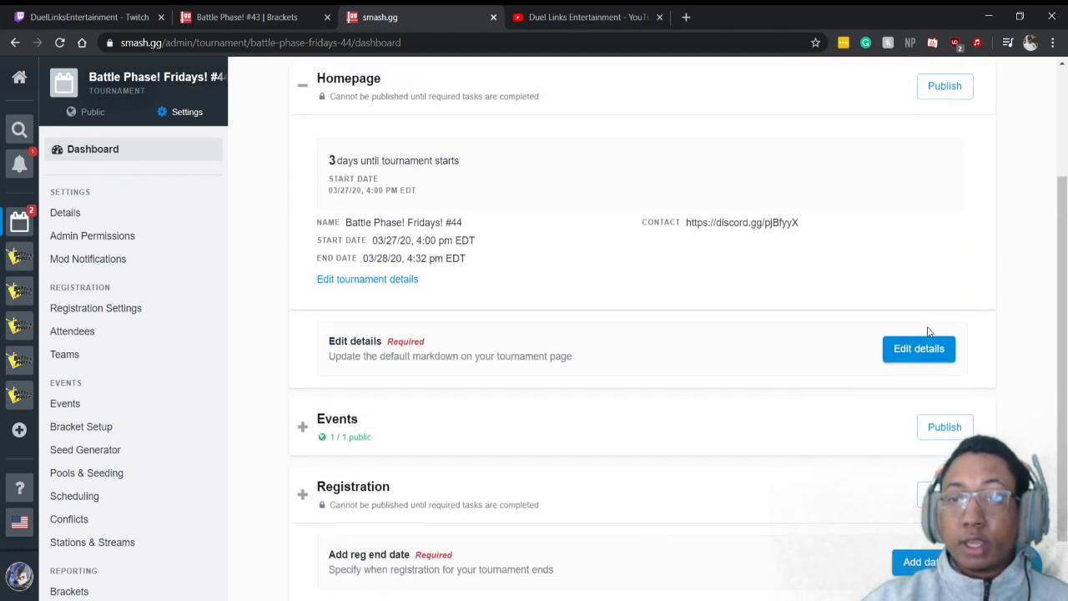
scroll(503, 279, up, 1)
scroll(605, 328, down, 2)
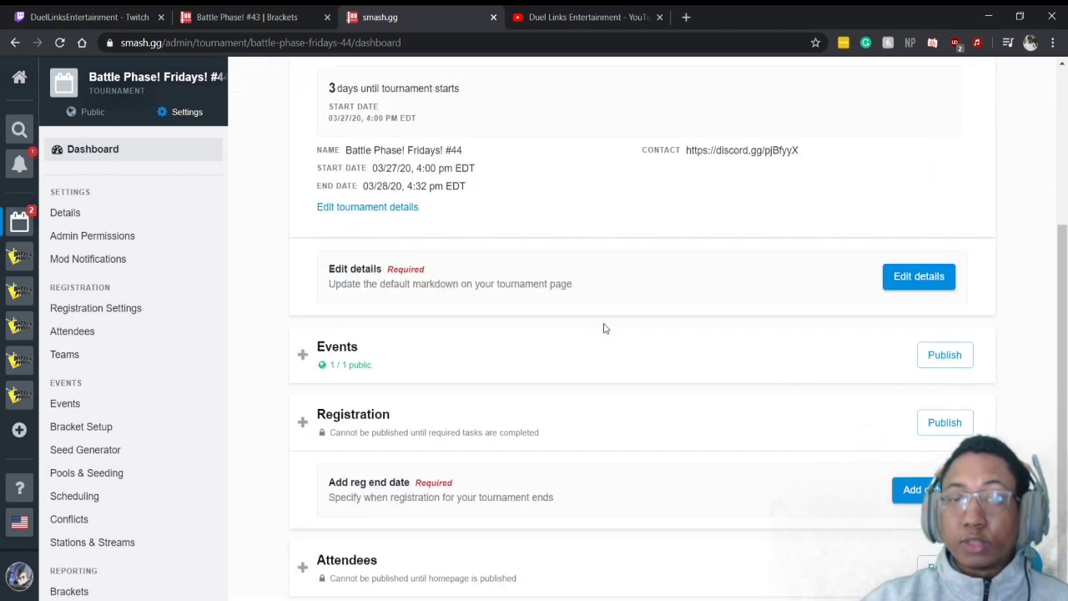
Step: Set the tournament registration end date to March 27, 4:00 pm
click(911, 493)
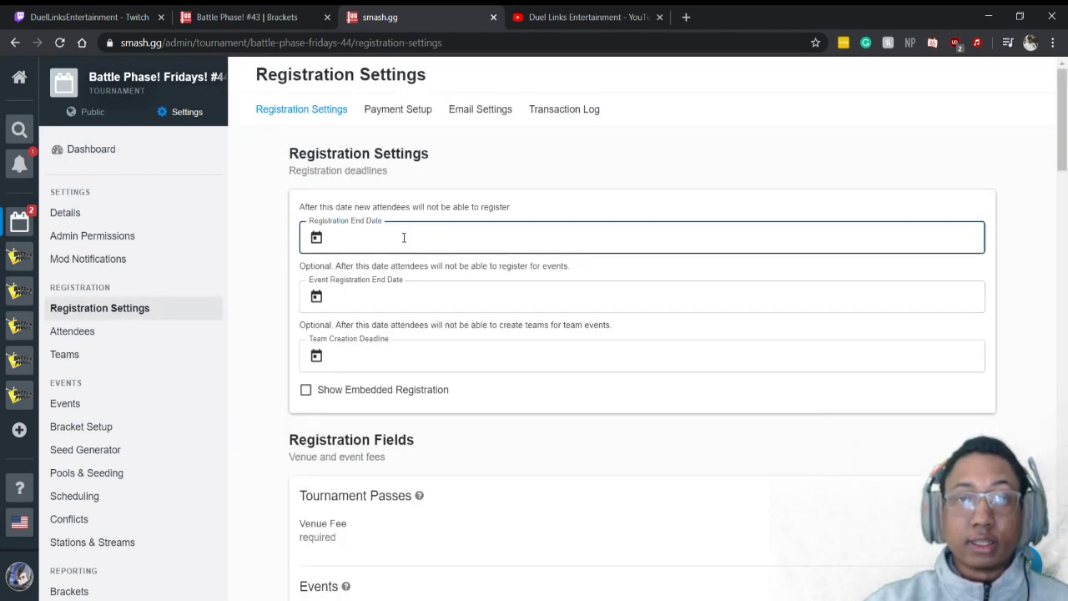
click(405, 238)
click(698, 515)
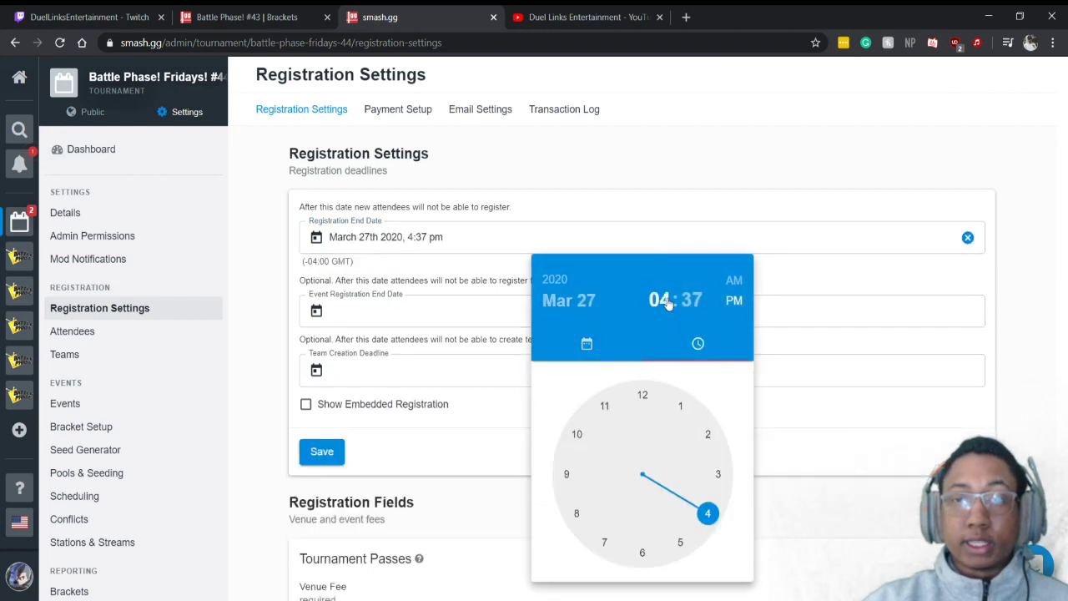
click(689, 300)
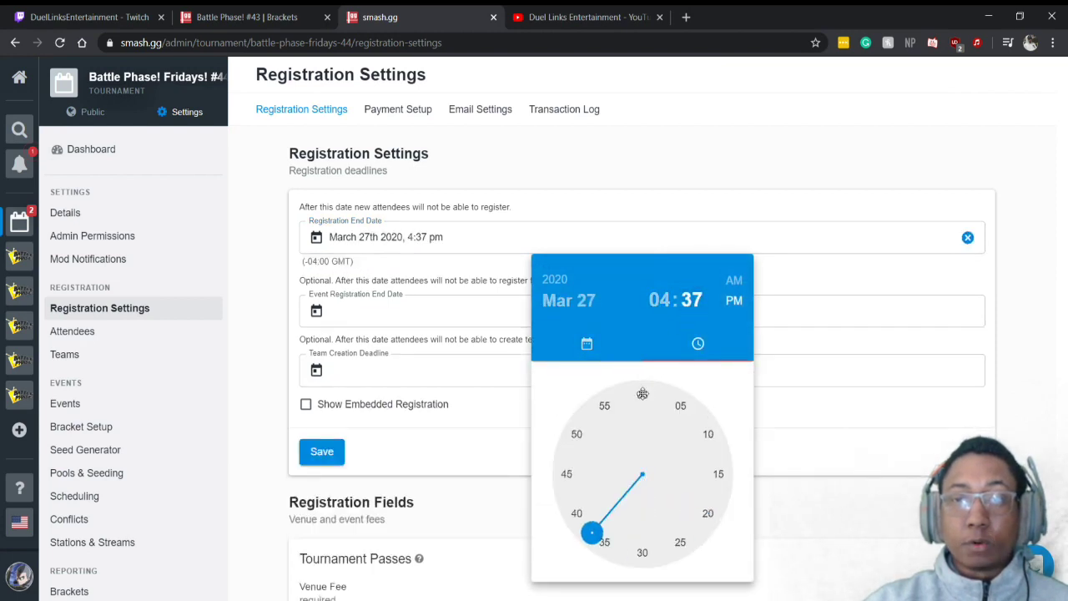
click(644, 397)
click(843, 274)
Step: Set the event registration end date to March 27, 4:00 pm and save both dates
click(514, 312)
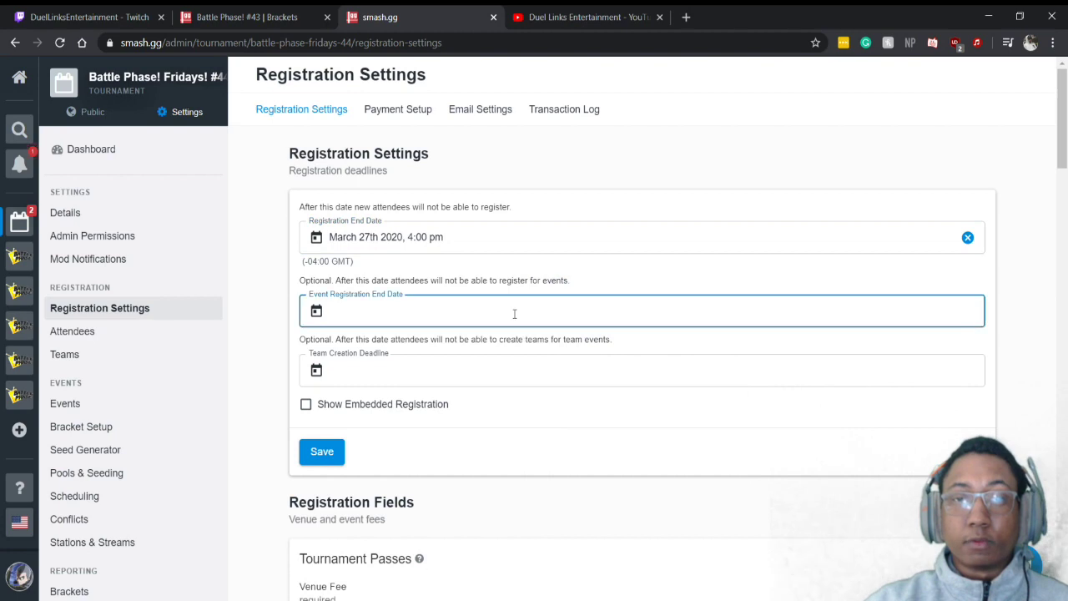
click(698, 524)
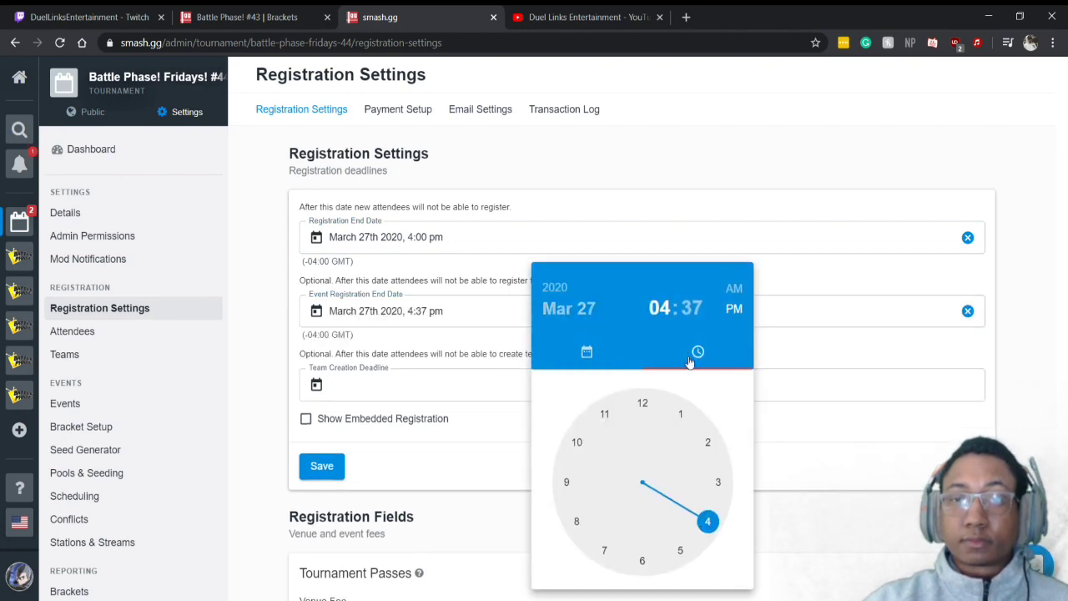
click(688, 308)
click(644, 401)
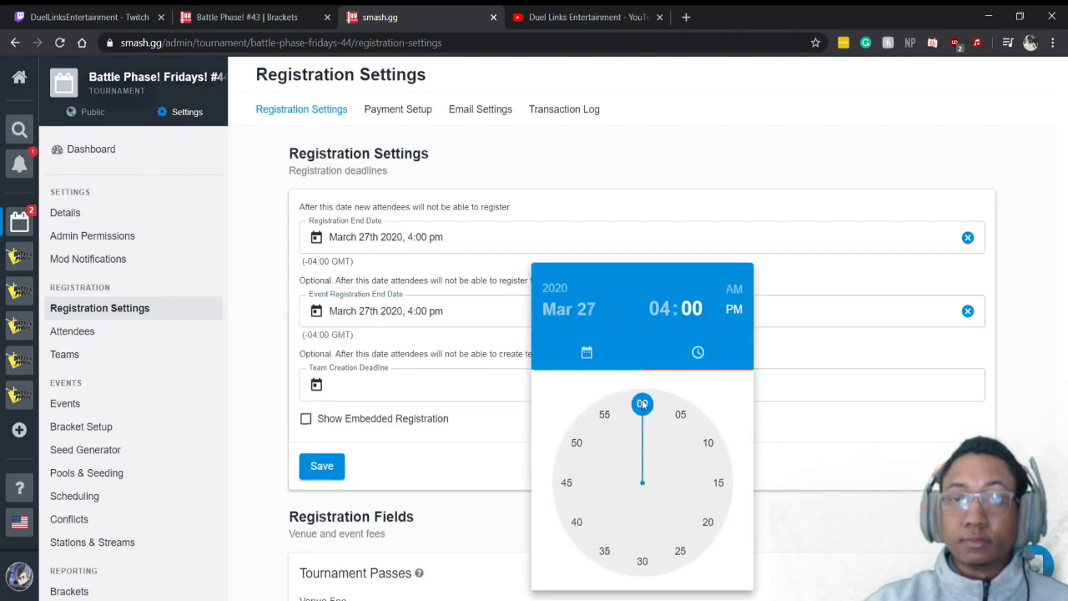
click(823, 342)
click(321, 465)
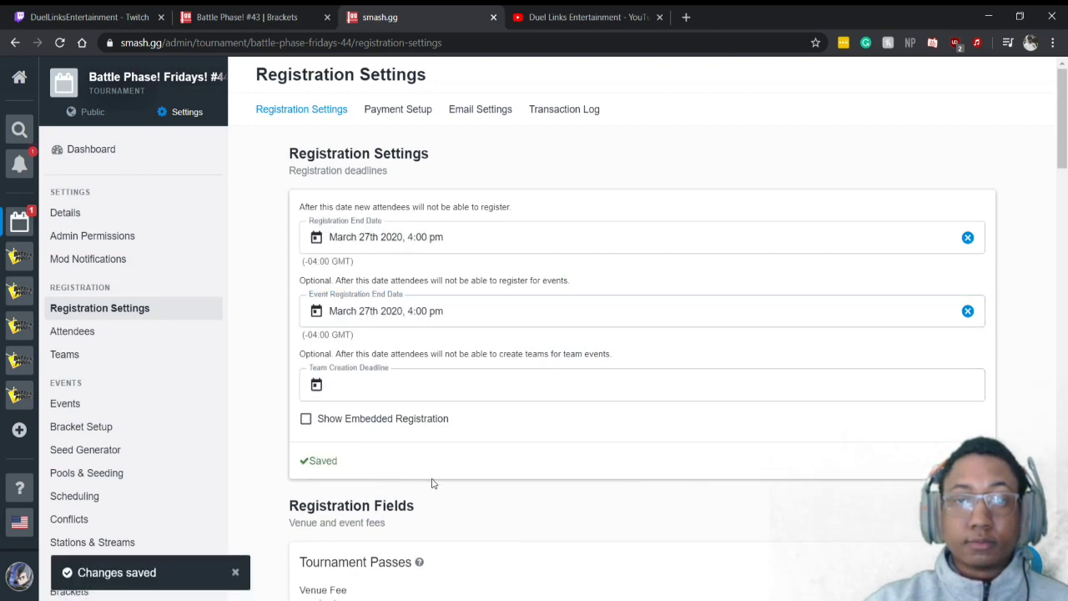
scroll(432, 483, down, 3)
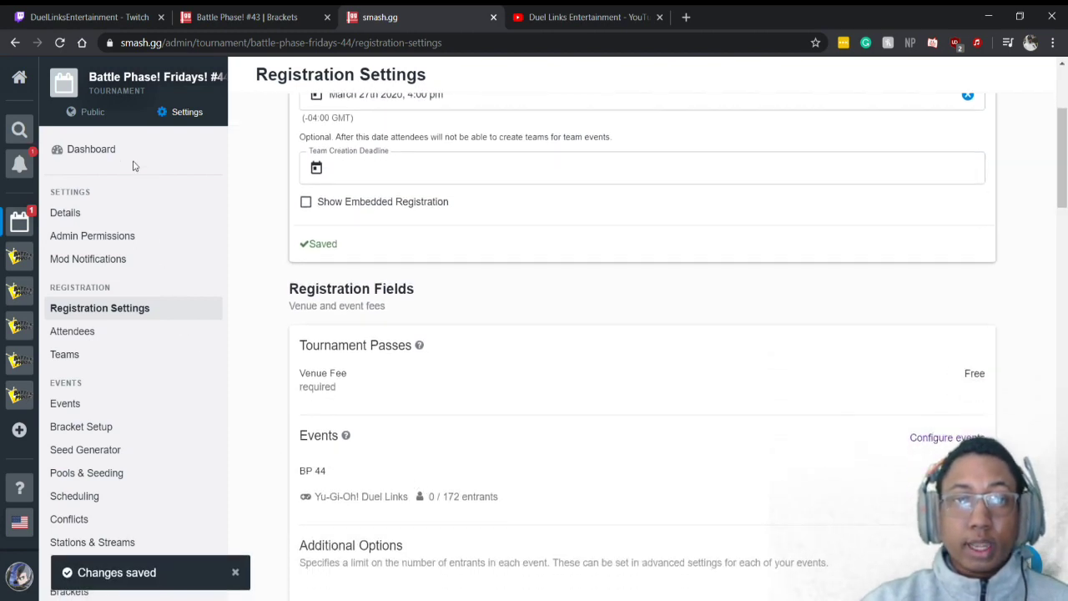
Step: Open the tournament homepage's text section for editing from the Dashboard
click(116, 158)
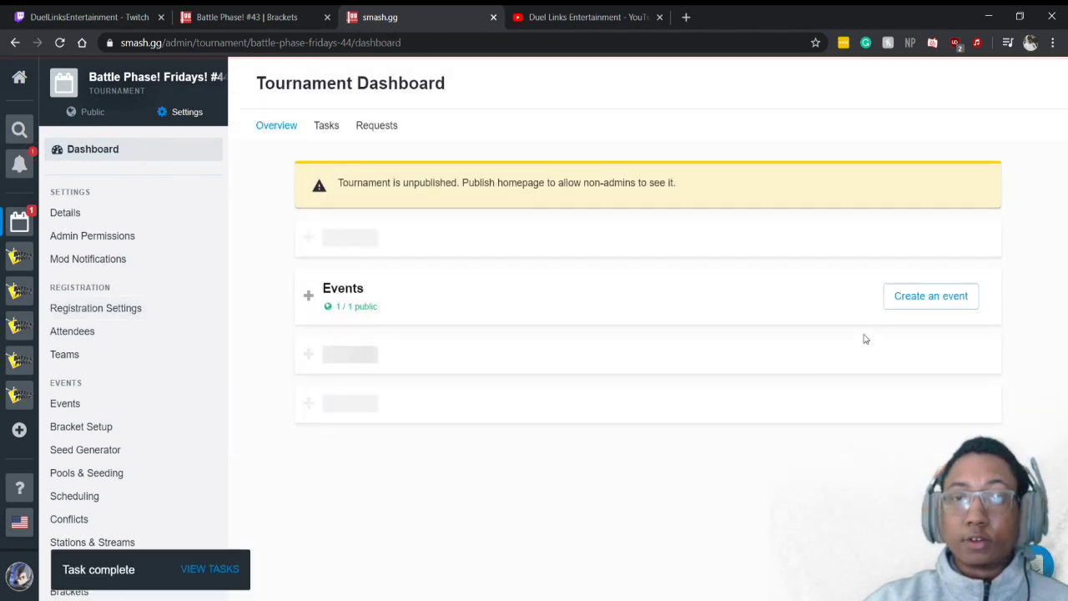
scroll(904, 440, down, 1)
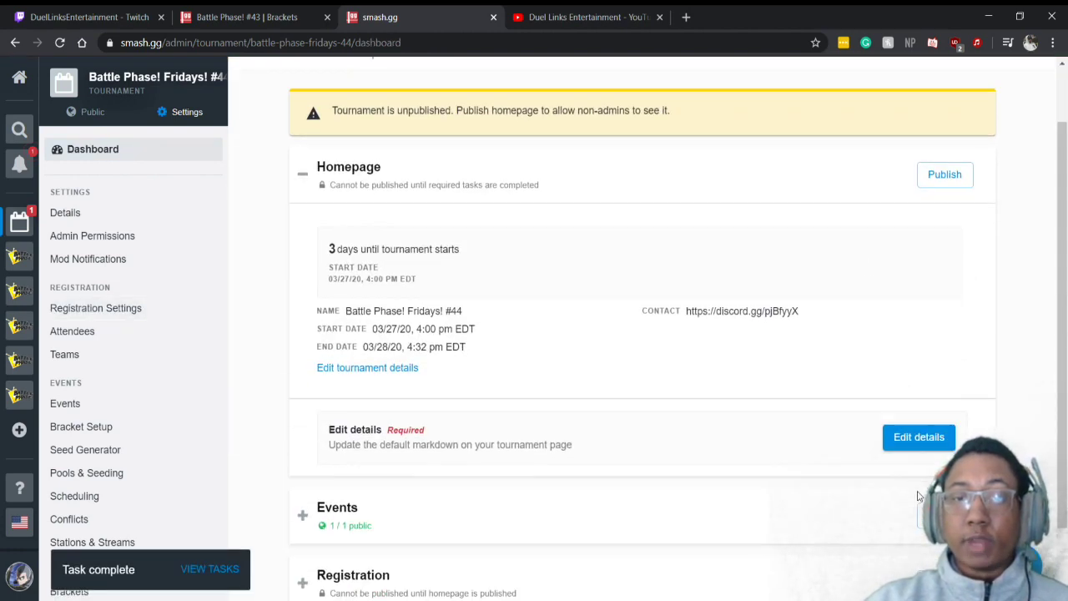
click(905, 444)
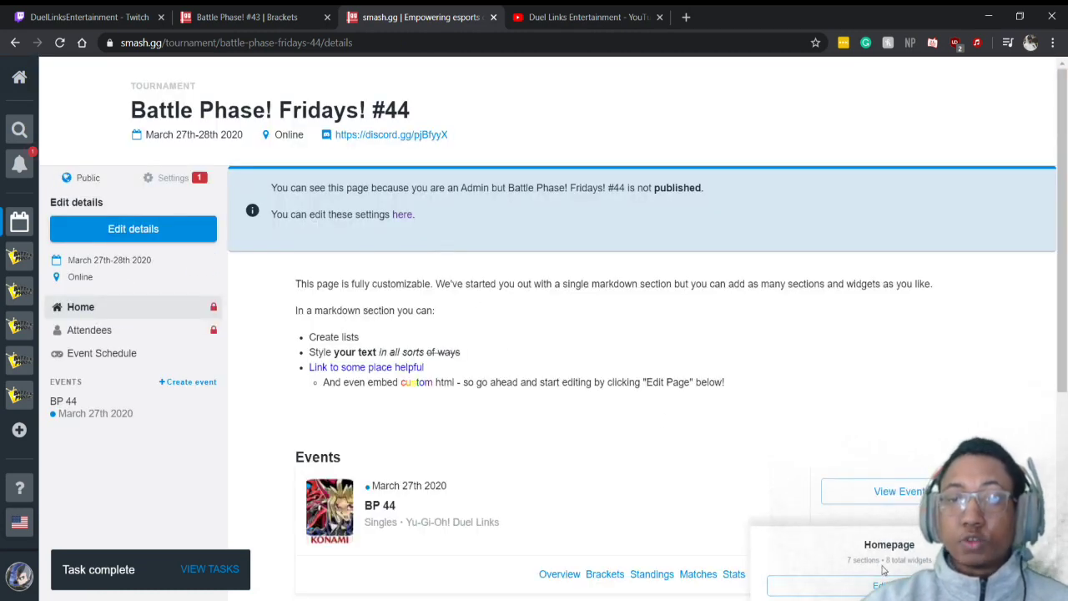
click(880, 584)
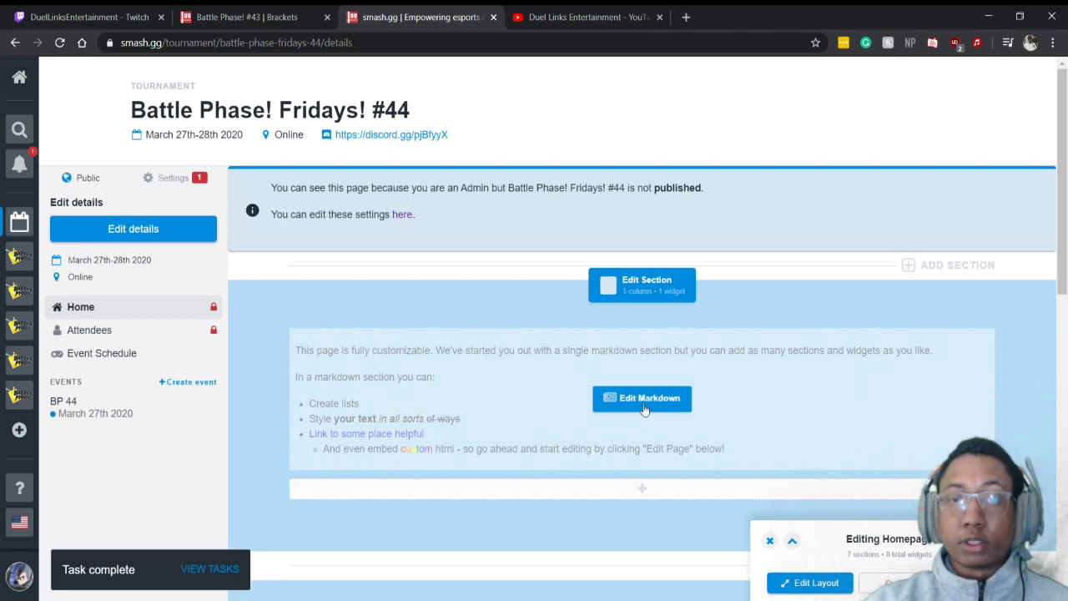
click(596, 459)
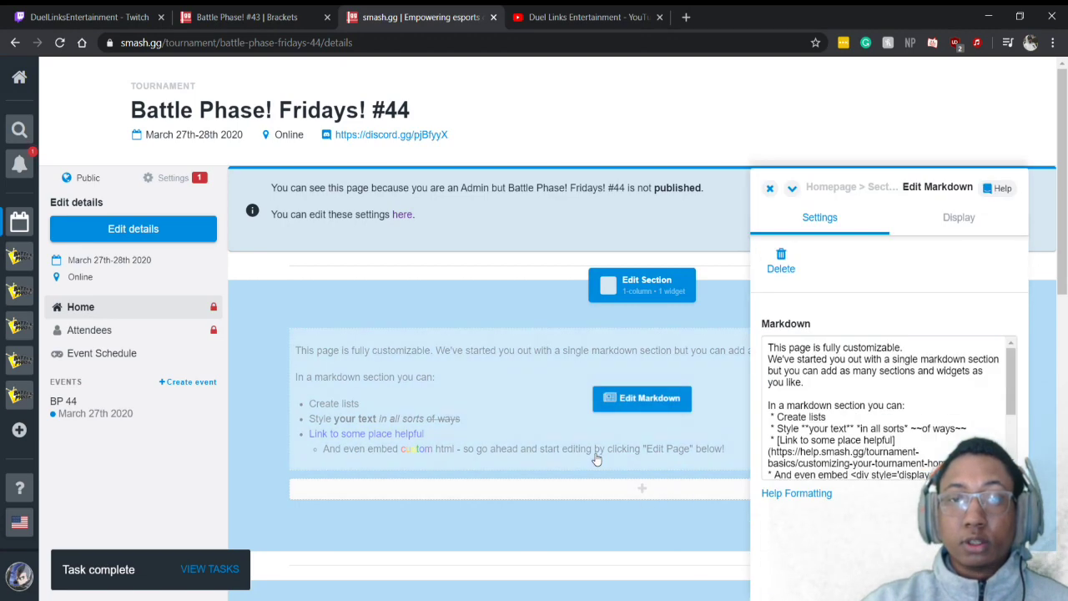
Step: Select and delete all the placeholder markdown text, leaving the box empty
scroll(872, 434, down, 3)
drag(903, 472, 715, 336)
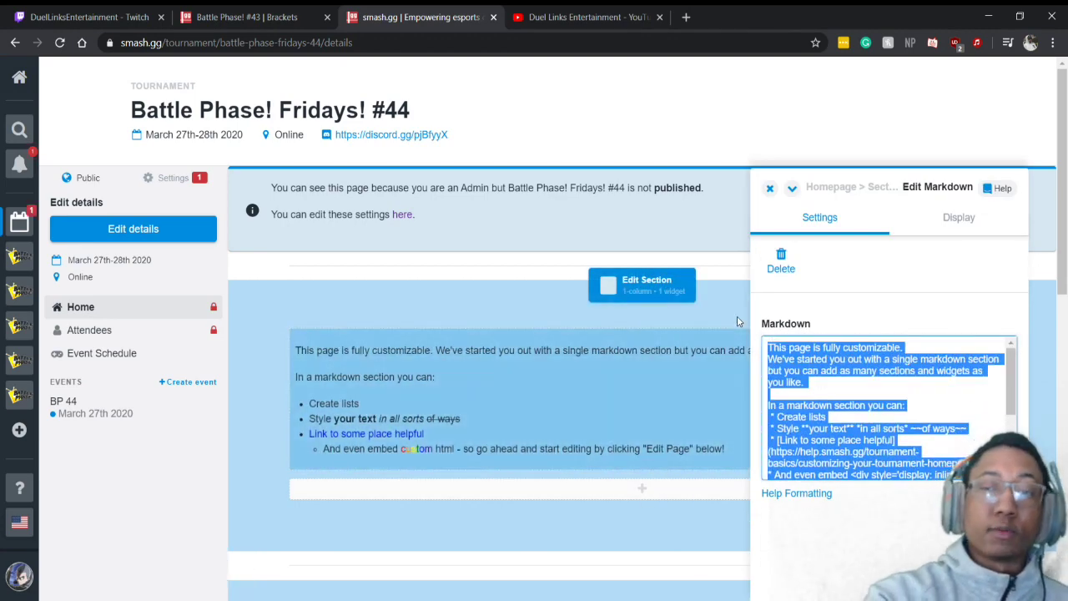
key(BackSpace)
key(alt+Tab)
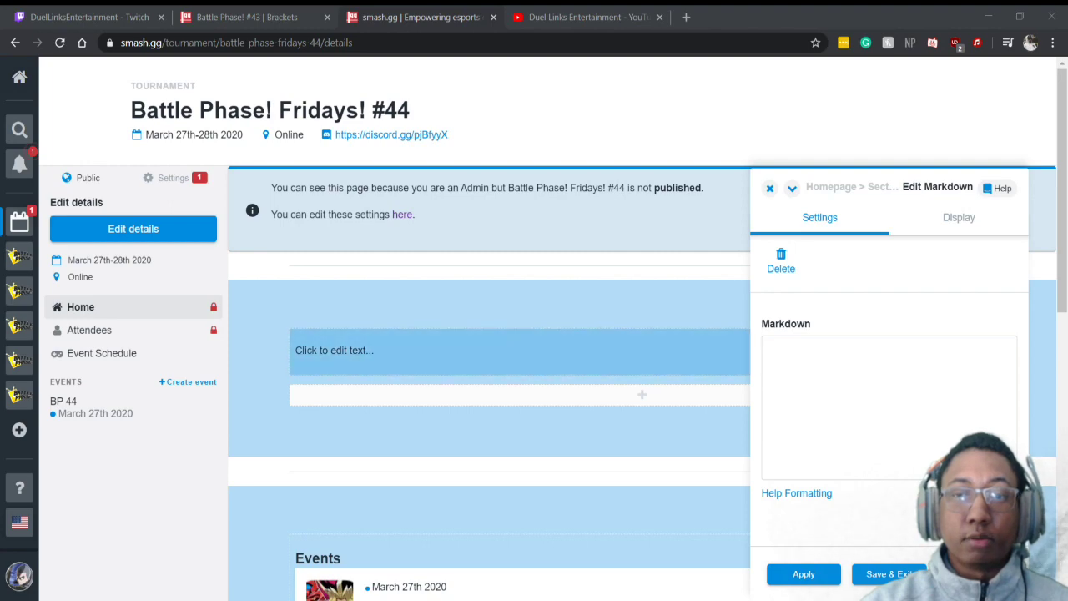
click(850, 445)
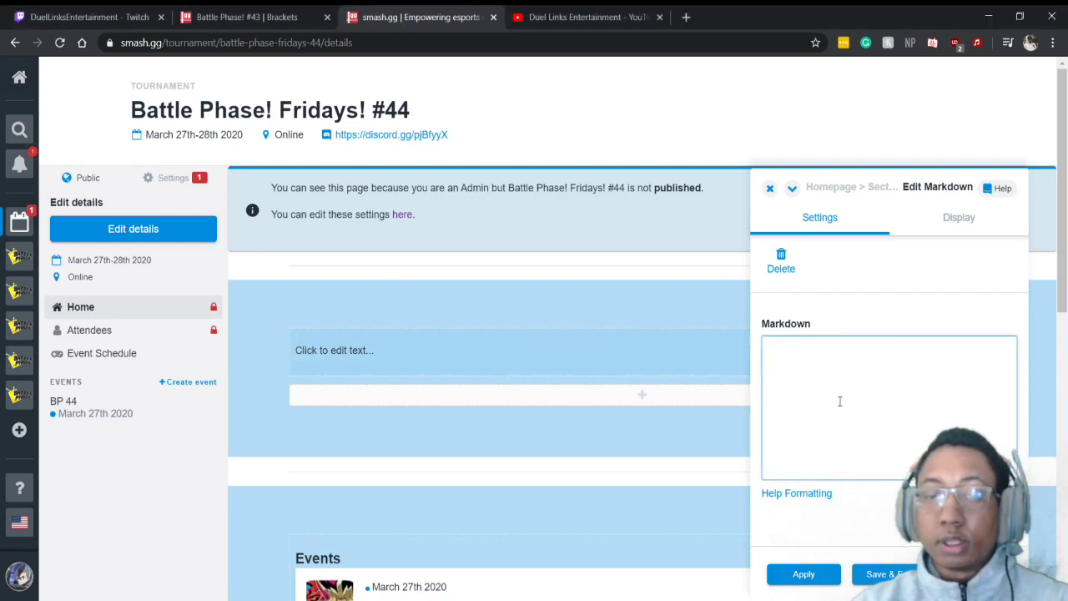
Step: Paste the announcement and change its heading from MONDAY #43 to FRIDAY #44
key(ctrl+v)
scroll(868, 384, up, 10)
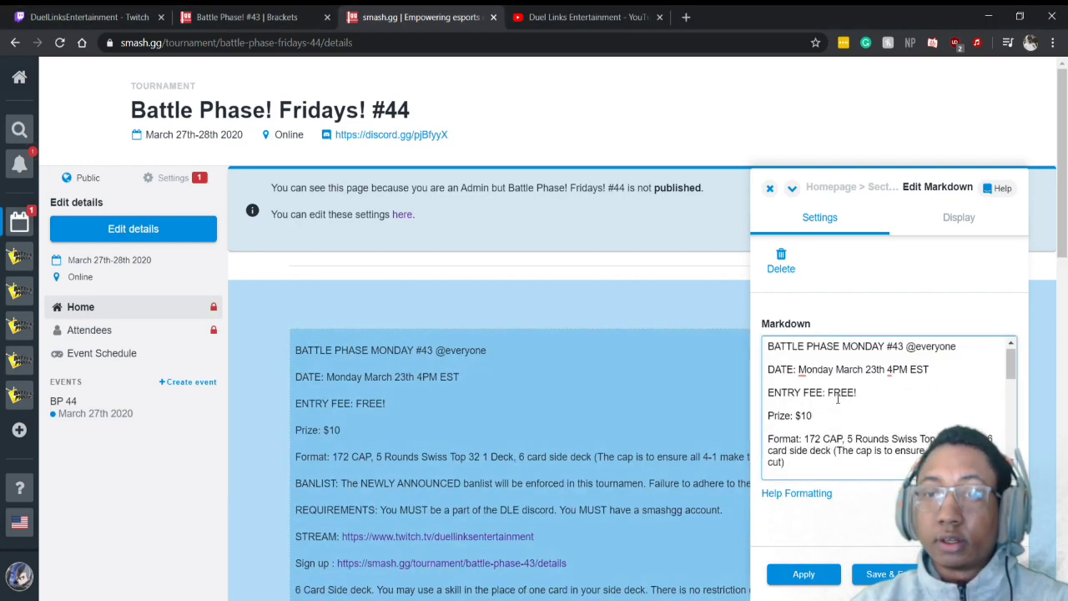
click(864, 347)
key(BackSpace)
key(BackSpace)
key(BackSpace)
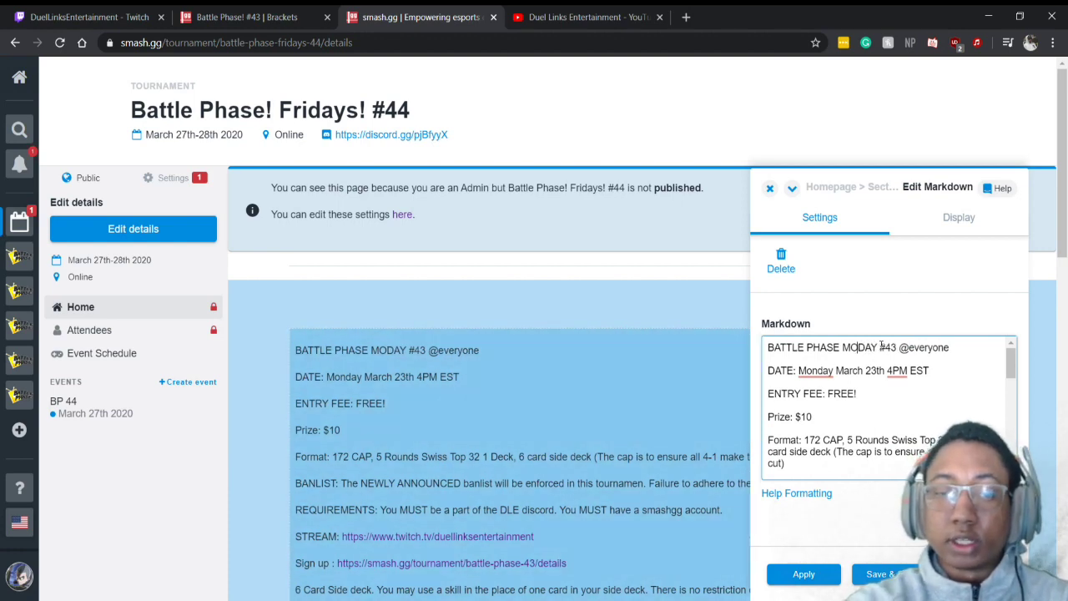
text(FRI)
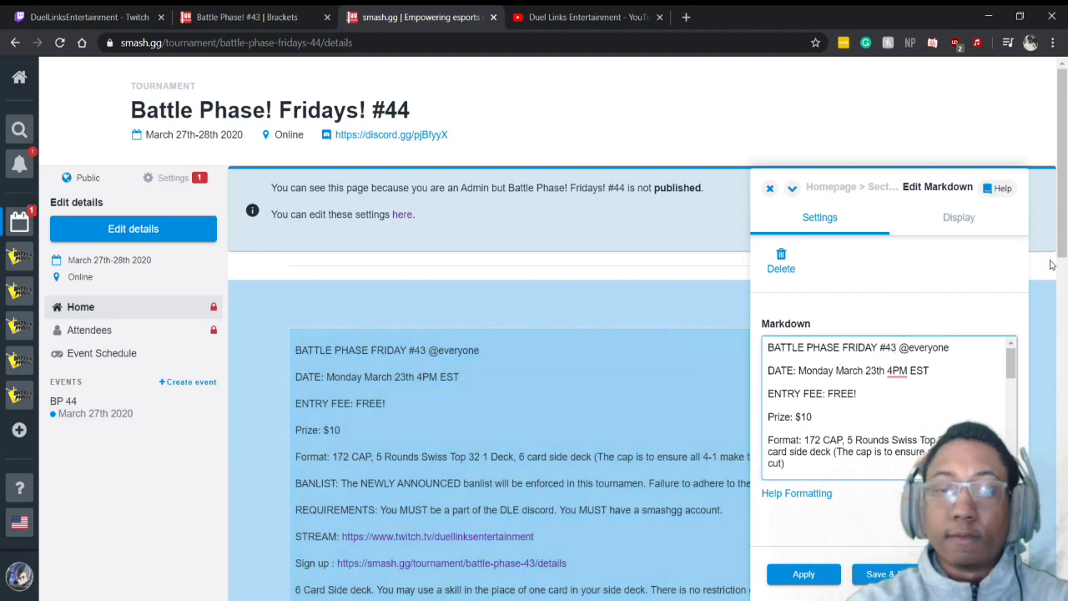
key(BackSpace)
text(4)
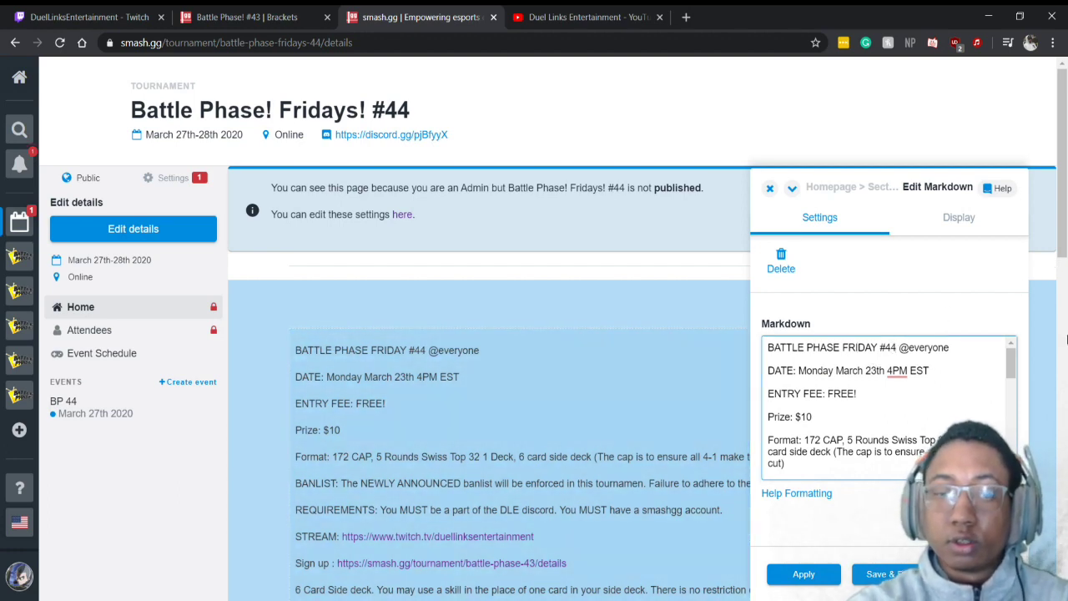
Step: Change the DATE line from Monday 23th to Friday 27th
key(Down)
key(Down)
key(Left)
key(Left)
key(Left)
key(BackSpace)
text(7)
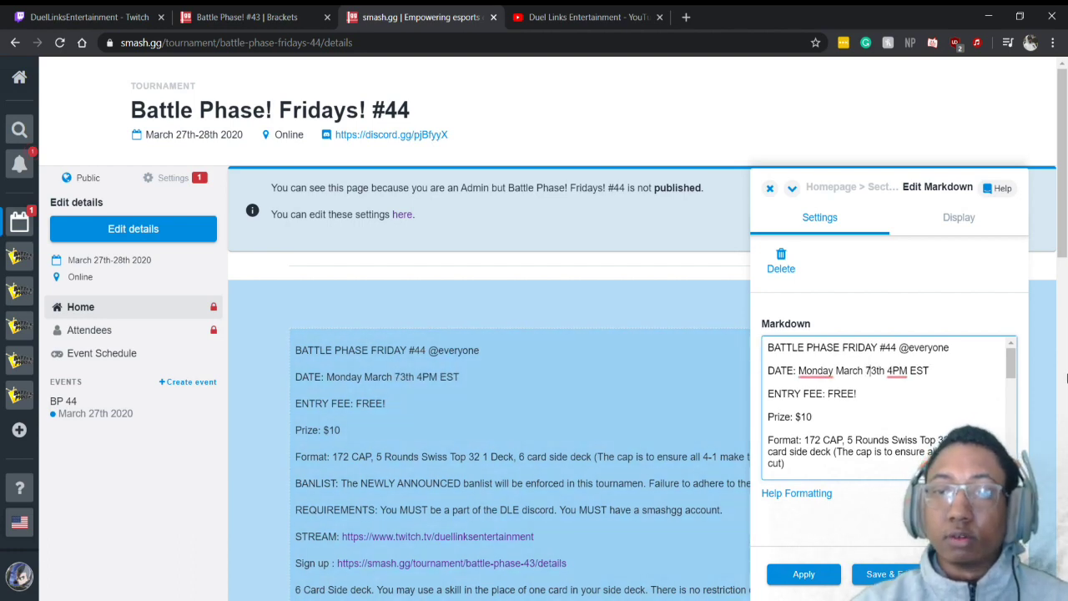
key(BackSpace)
key(Right)
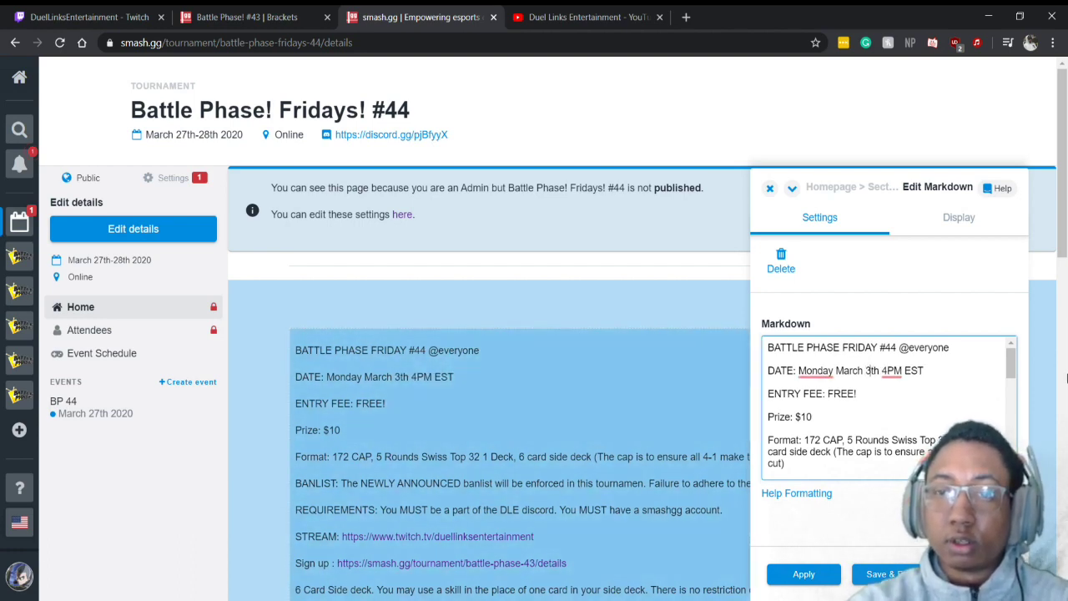
key(BackSpace)
text(27)
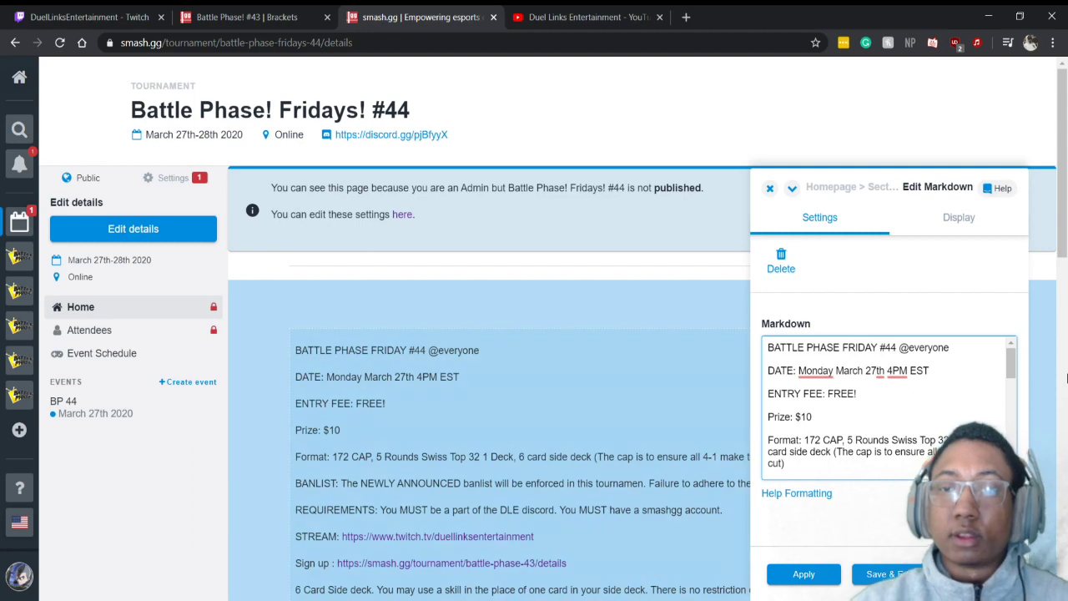
mouse_move(820, 371)
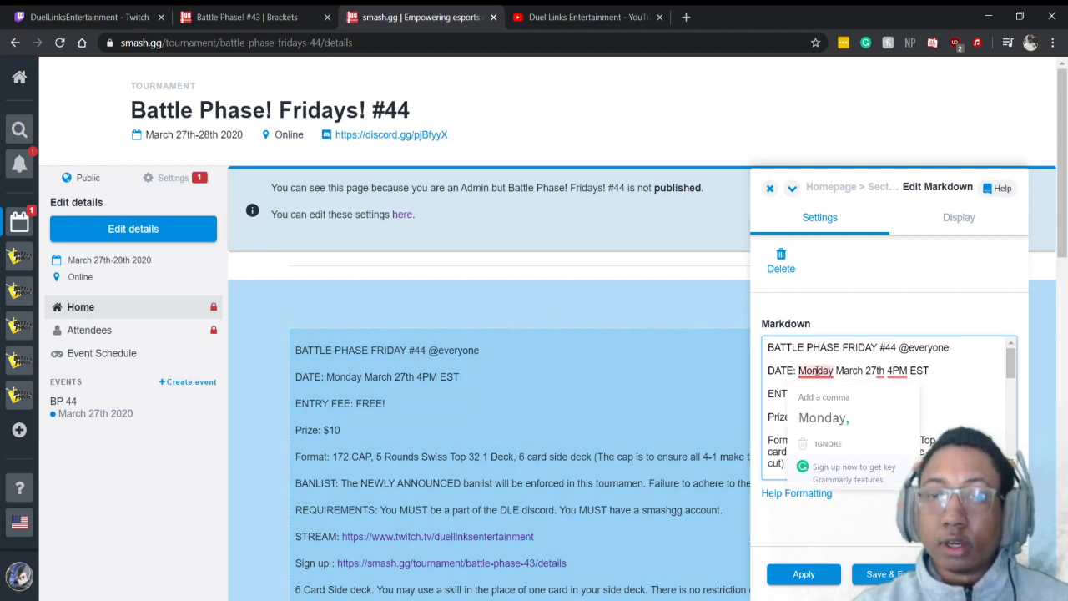
key(BackSpace)
key(BackSpace)
key(BackSpace)
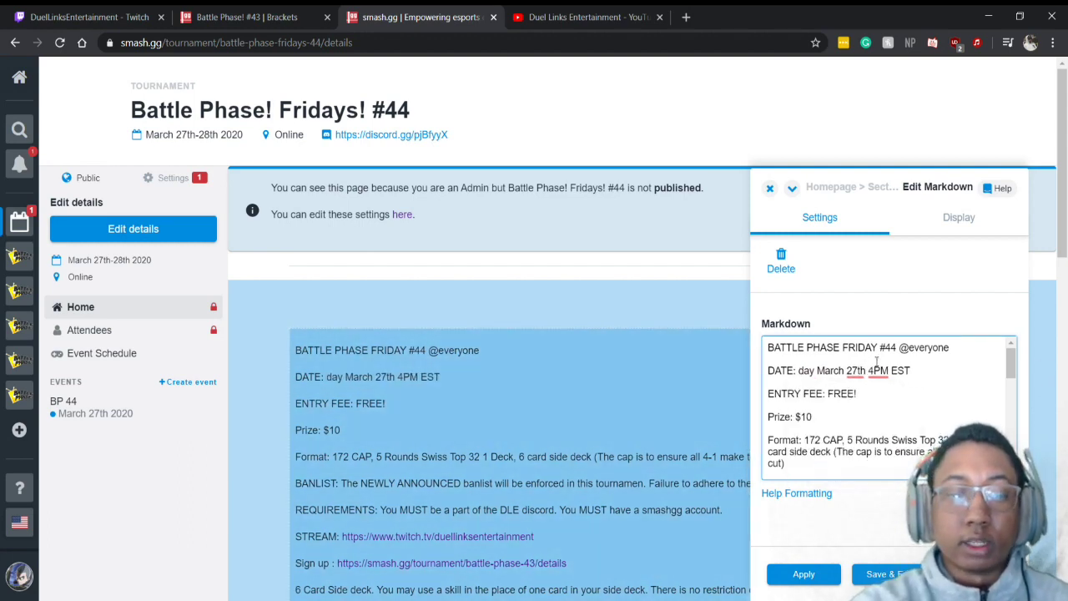
text(Fri)
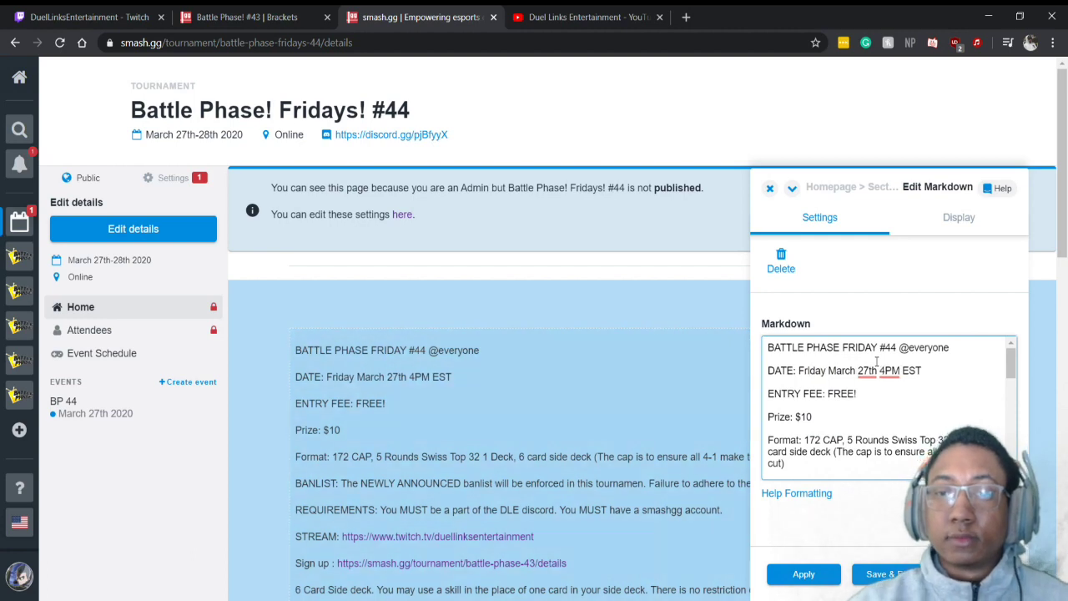
Step: Update the sign-up link to battle-phase-44 and save the homepage text
scroll(894, 423, down, 5)
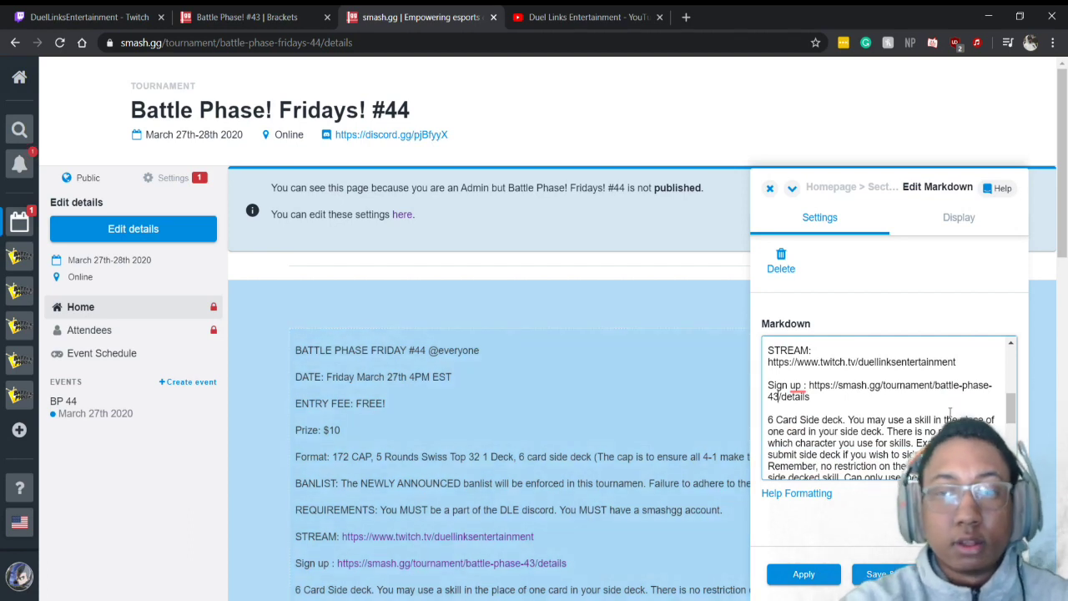
key(BackSpace)
text(4)
scroll(940, 422, down, 5)
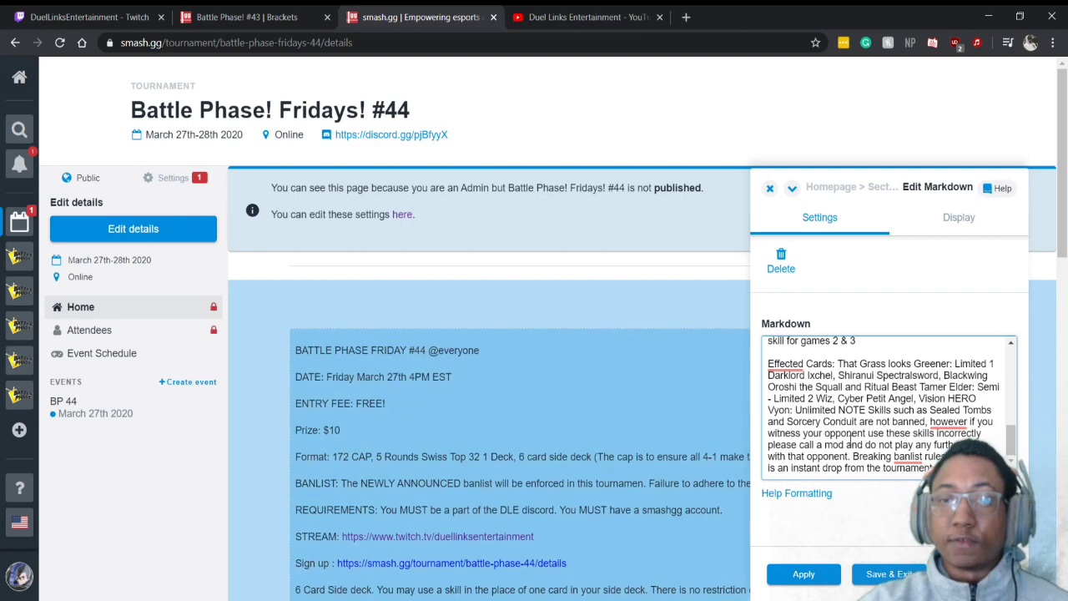
scroll(848, 448, up, 10)
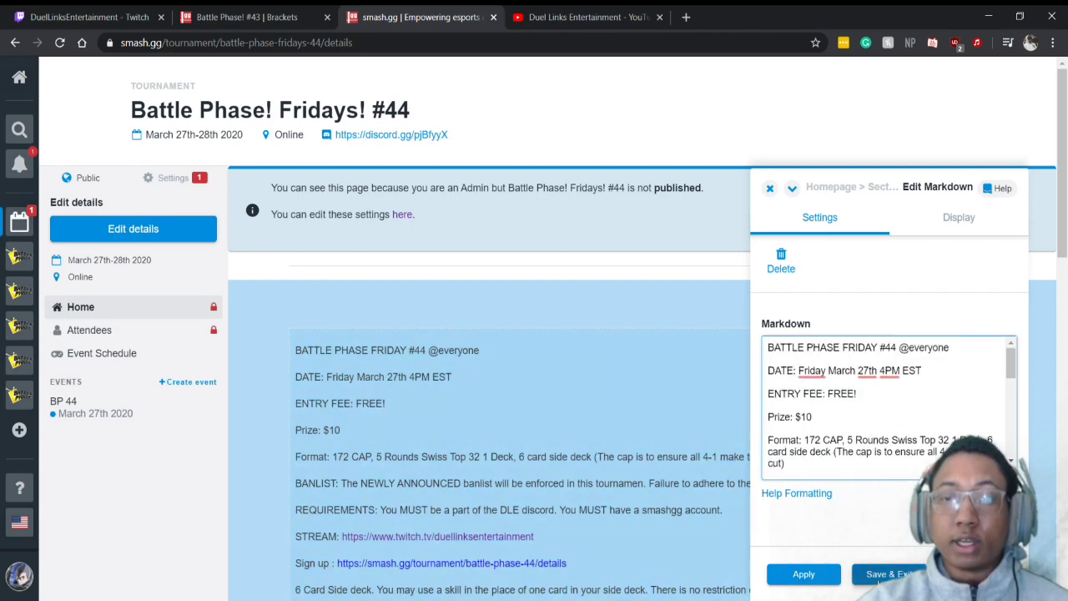
click(860, 572)
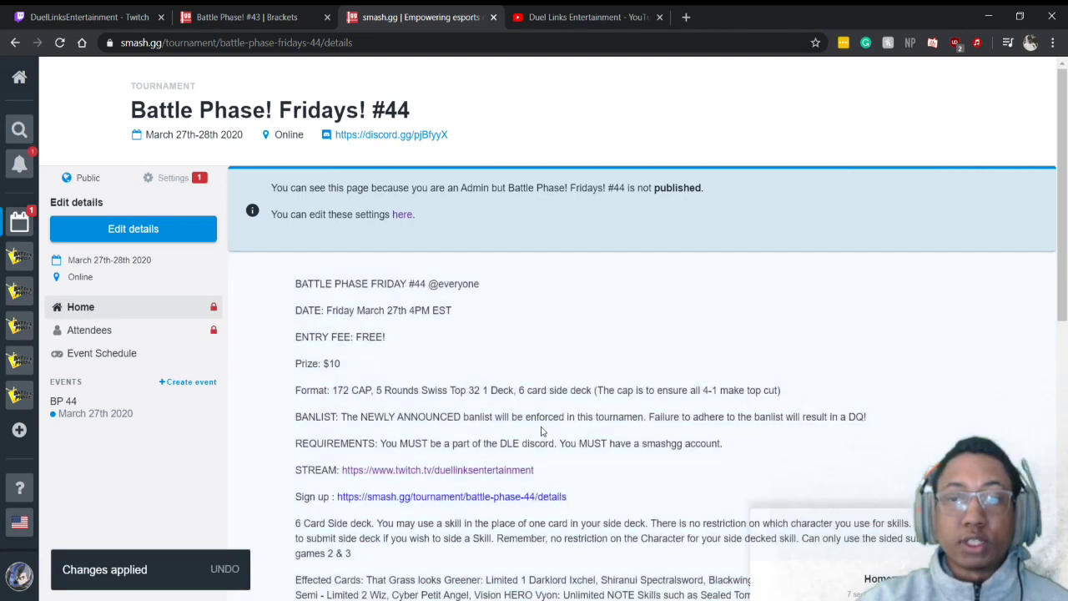
Step: Return to the #44 tournament dashboard, then switch to the #43 Bracket Setup tab
click(181, 178)
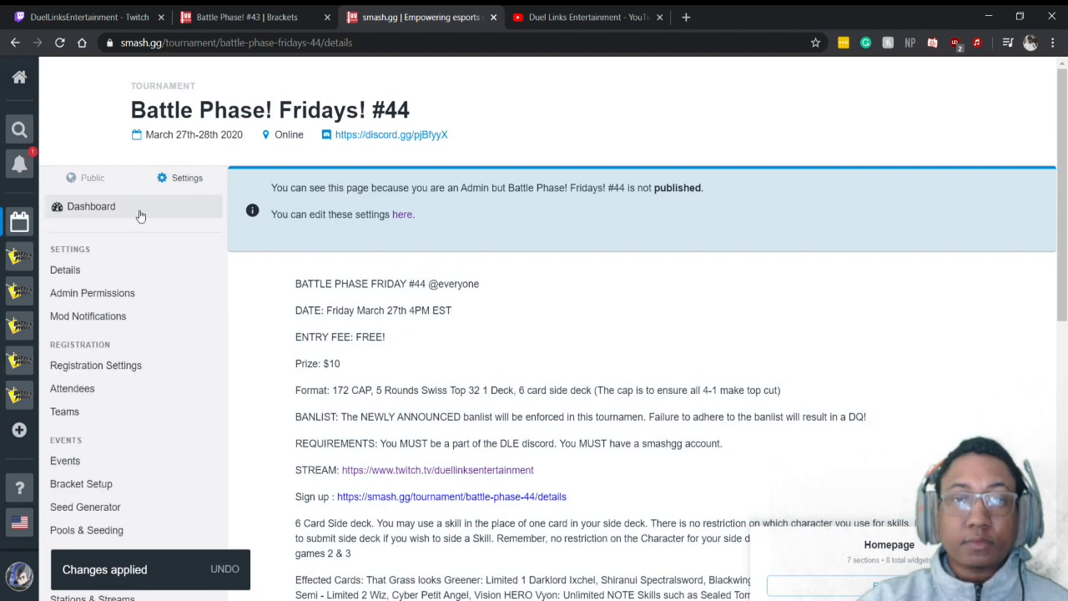
click(128, 214)
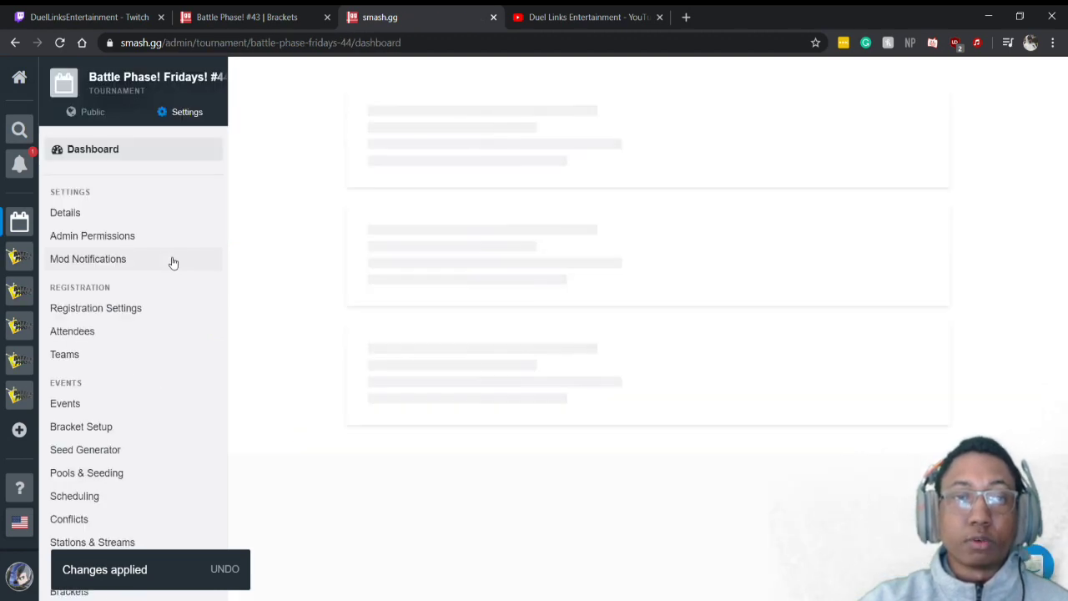
scroll(855, 363, down, 1)
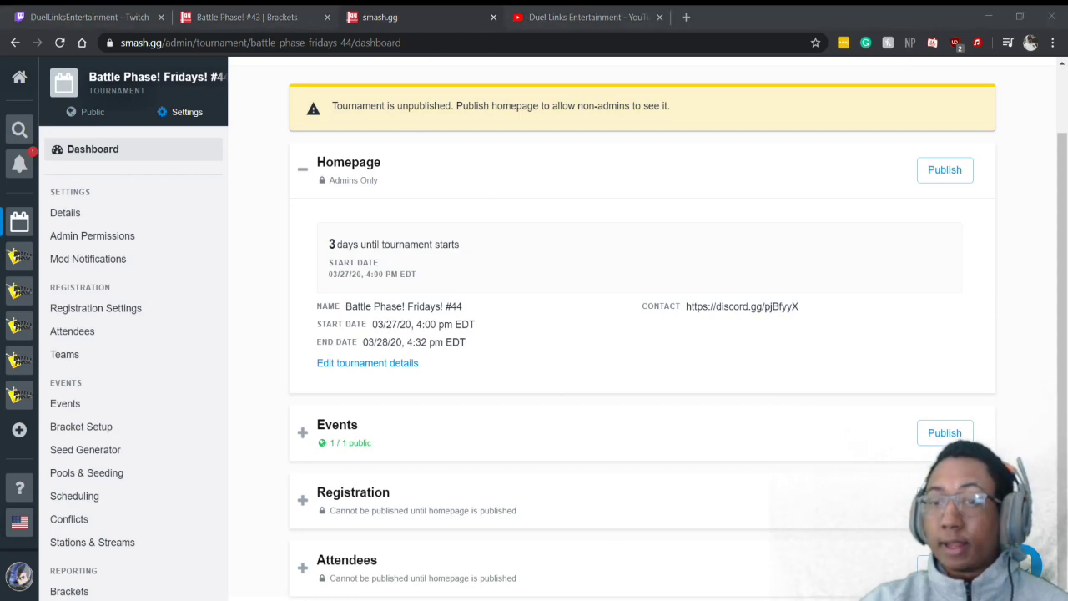
key(ctrl+shift+Tab)
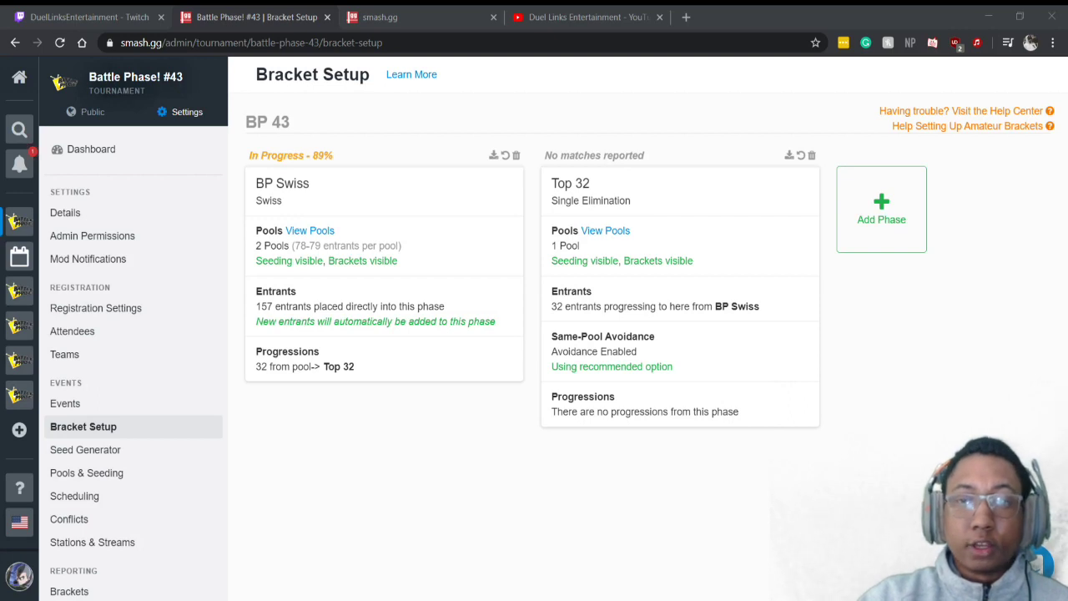
key(alt+Tab)
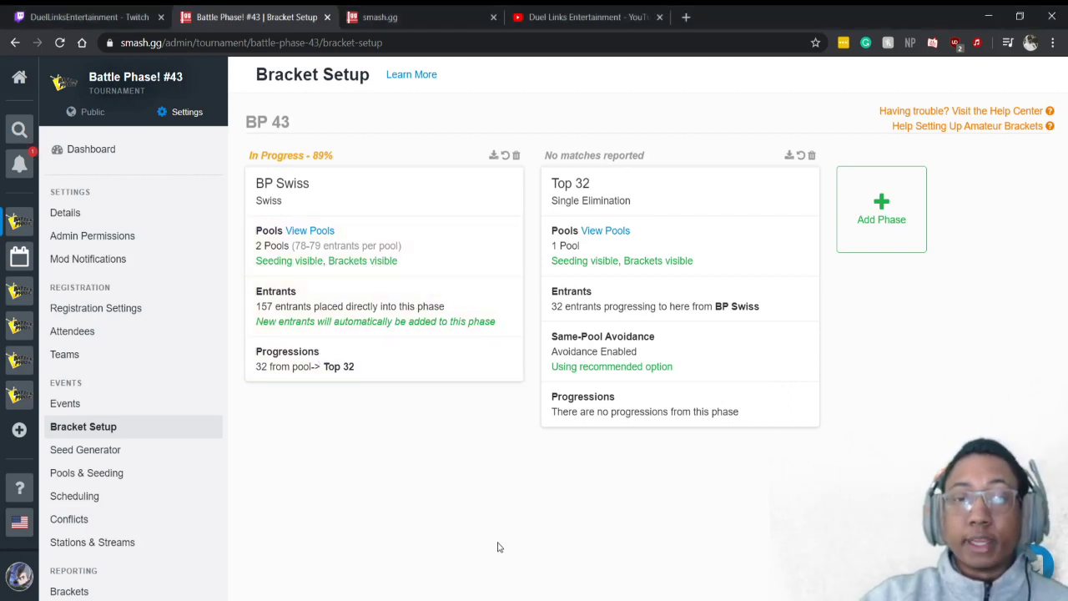
key(alt+Tab)
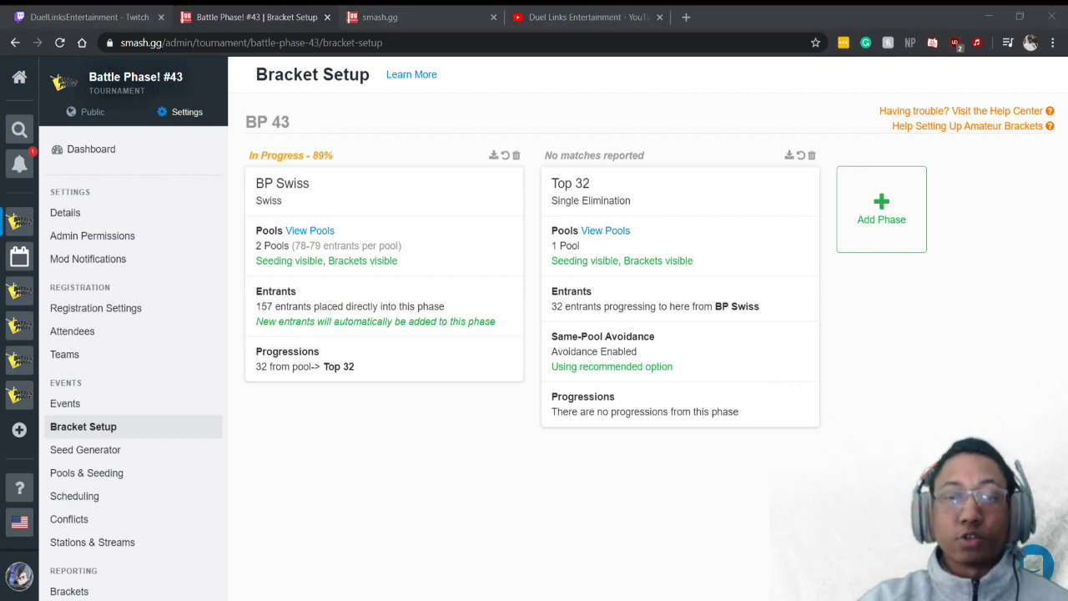
key(alt+Tab)
key(alt+Tab)
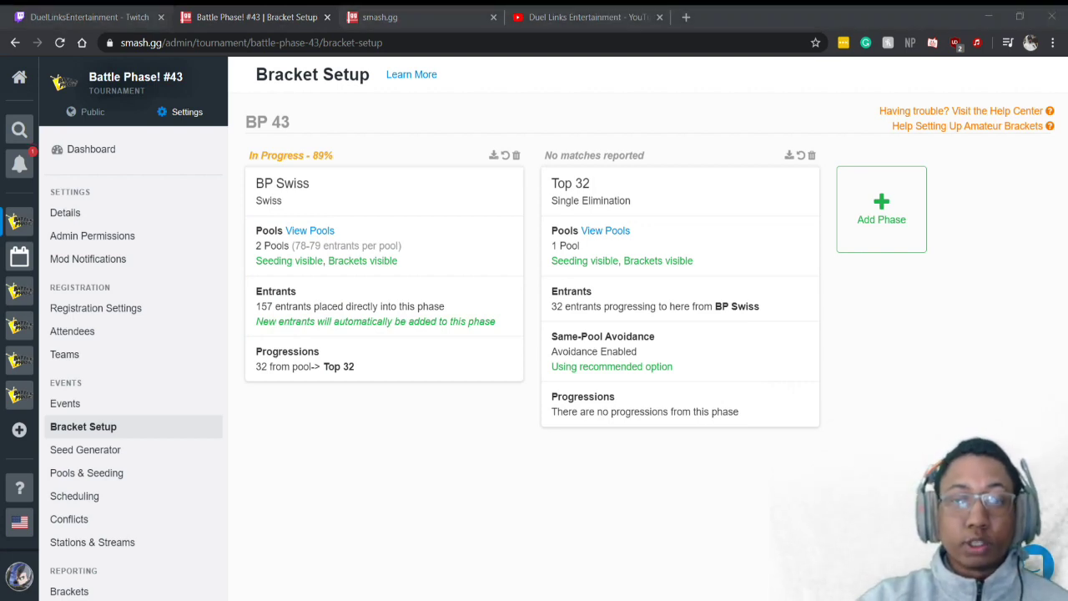
key(alt+Tab)
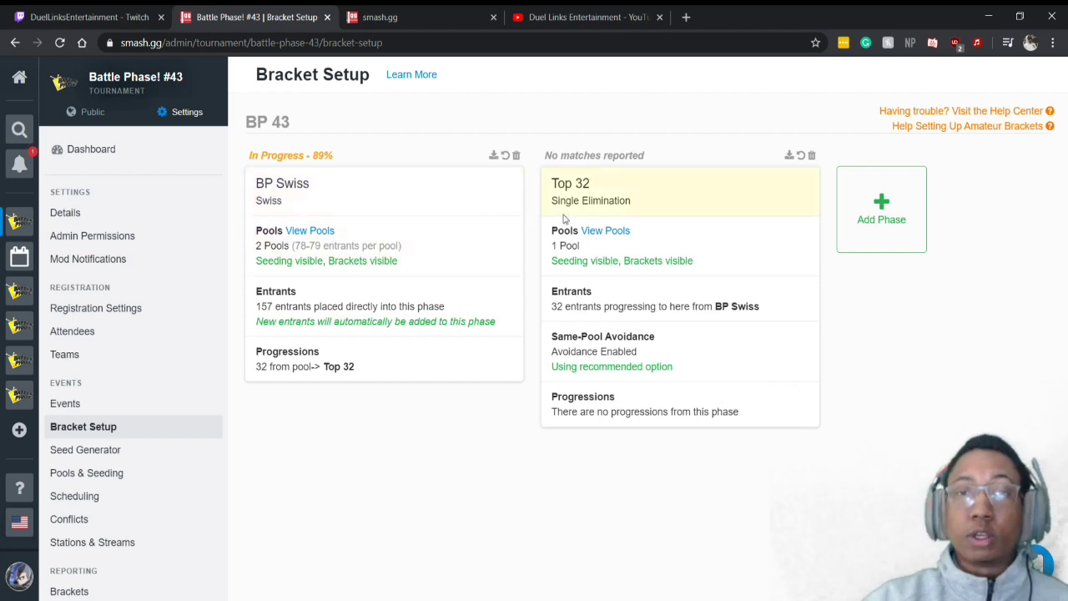
click(884, 210)
Step: Delete the unfinished new phase
scroll(410, 503, down, 1)
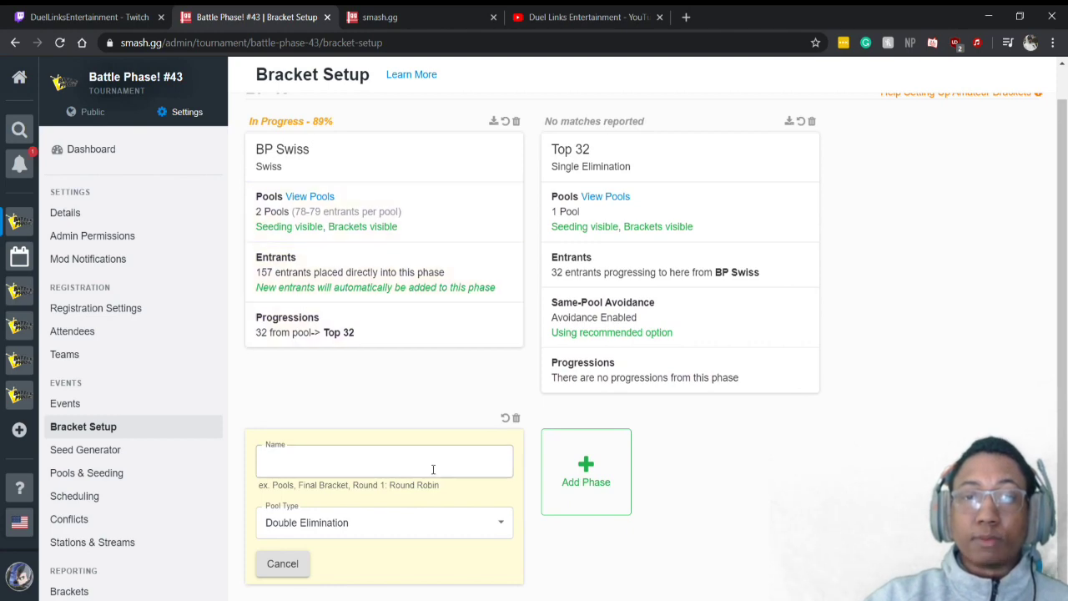
click(516, 417)
click(429, 393)
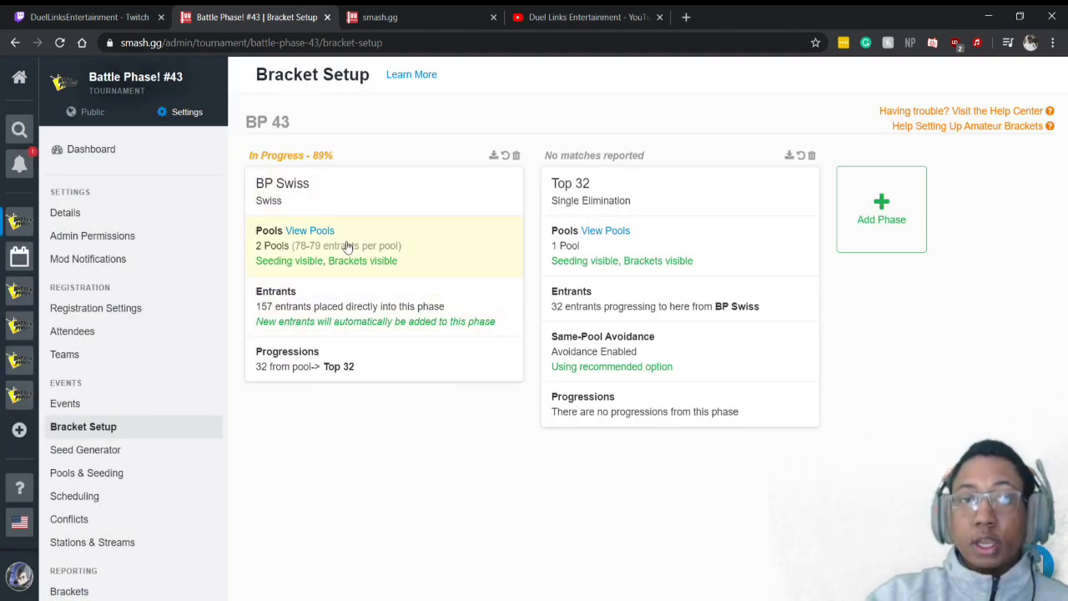
Step: Review BP Swiss settings: 5 rounds, 1 point per bye, 0 per game win
click(378, 198)
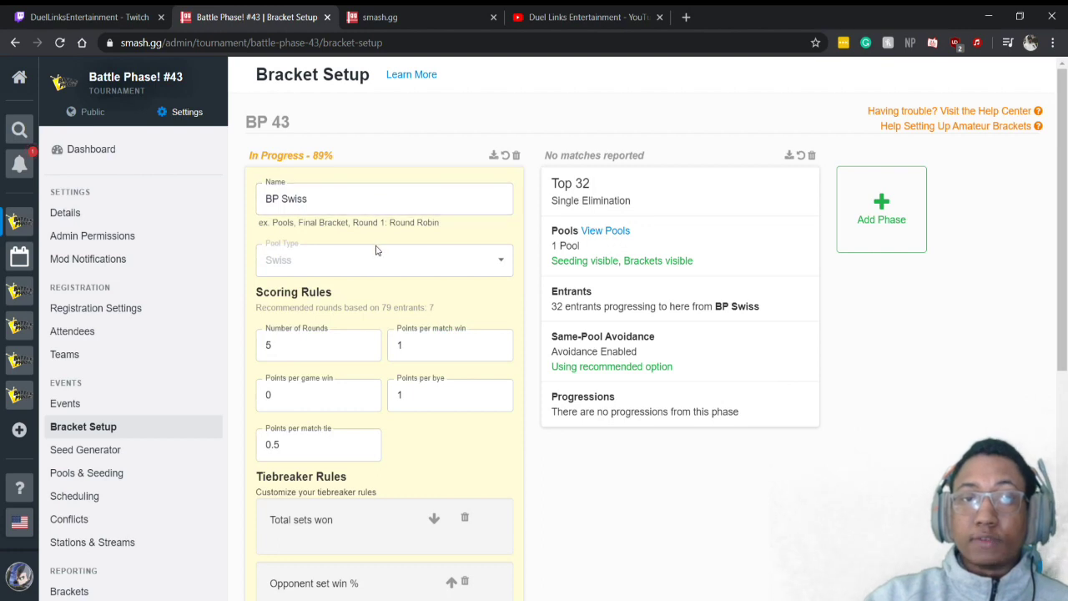
click(283, 351)
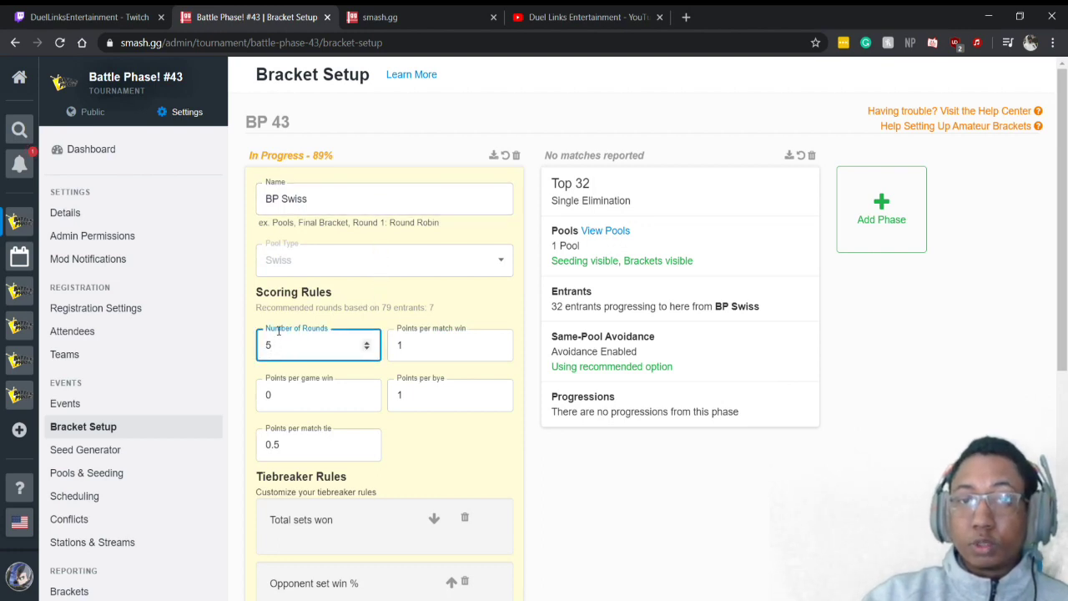
click(318, 318)
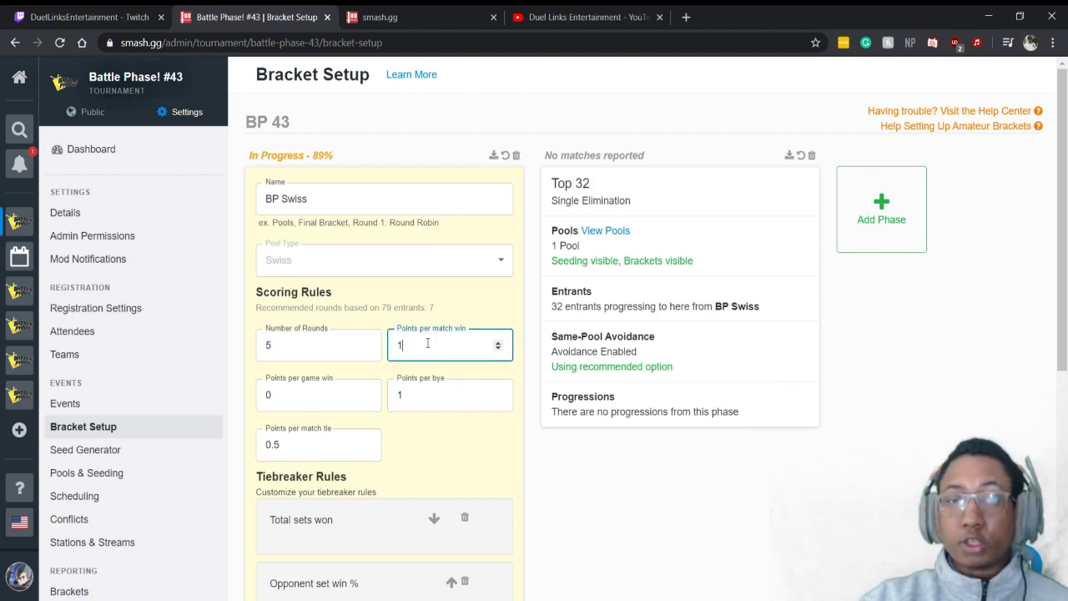
click(412, 403)
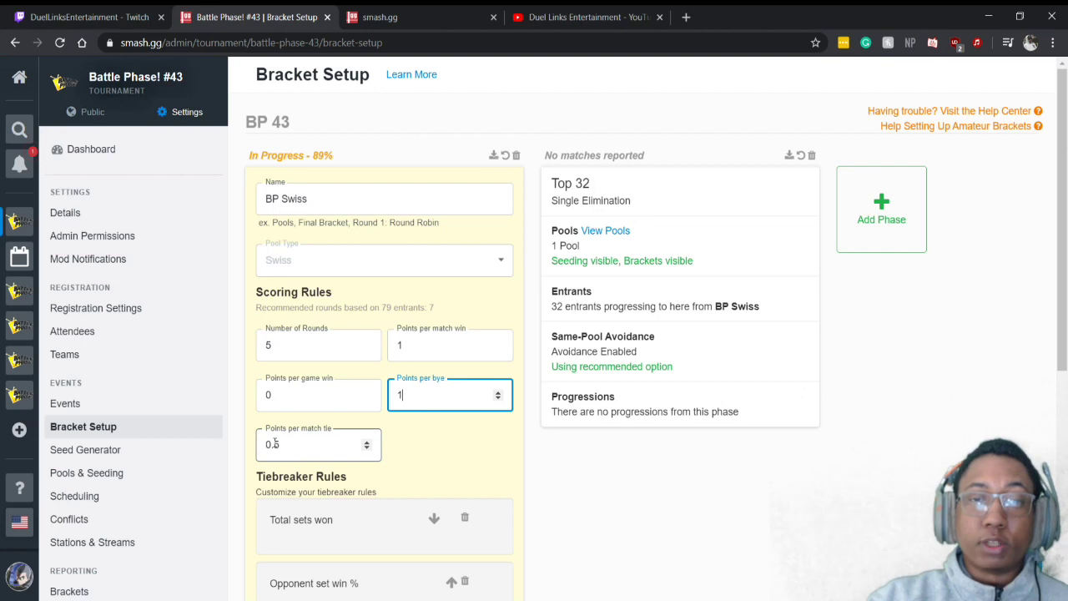
click(330, 419)
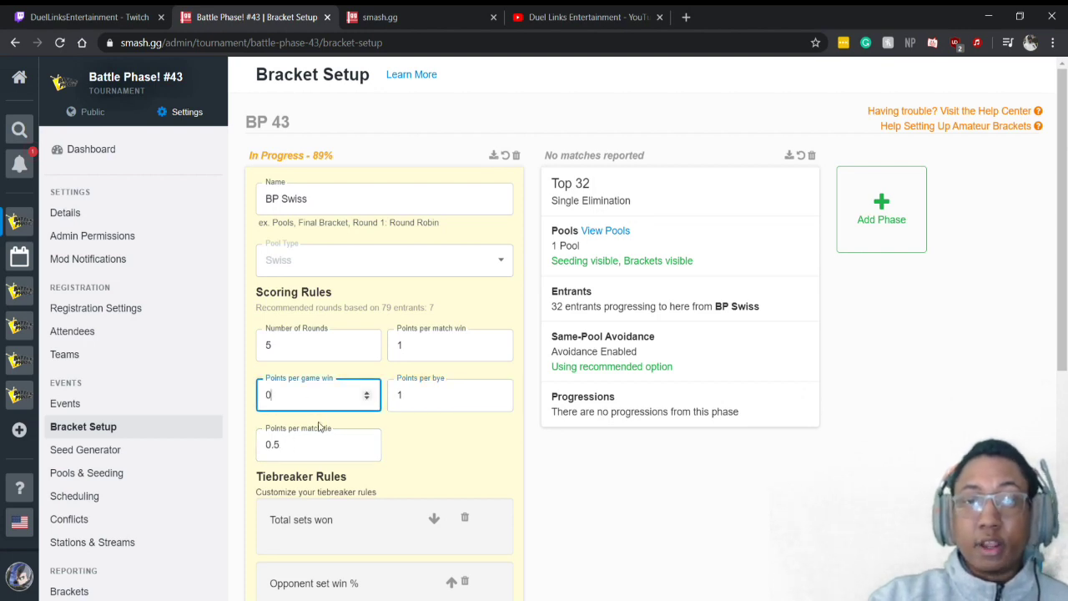
drag(303, 400, 242, 388)
click(291, 385)
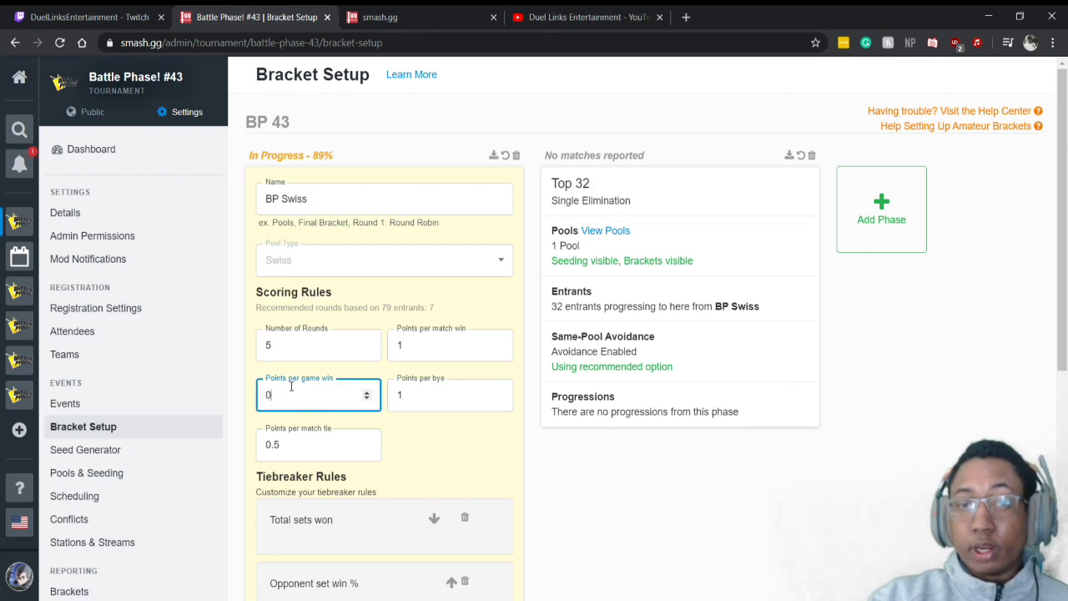
click(305, 422)
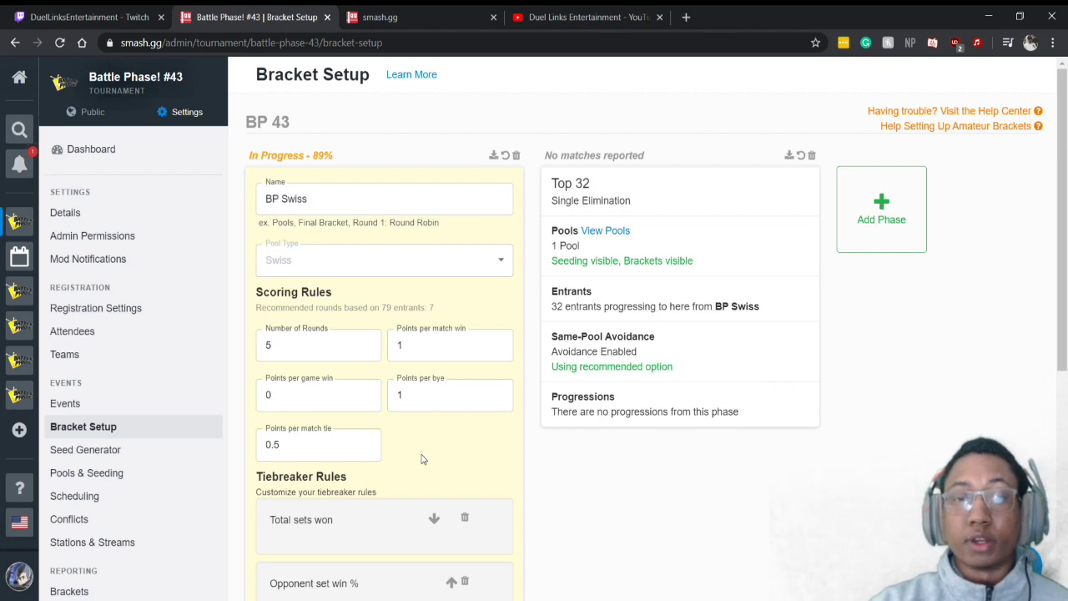
Step: Check BP Swiss tiebreakers Total sets won and Opponent set win %, then return to #44
scroll(479, 463, down, 1)
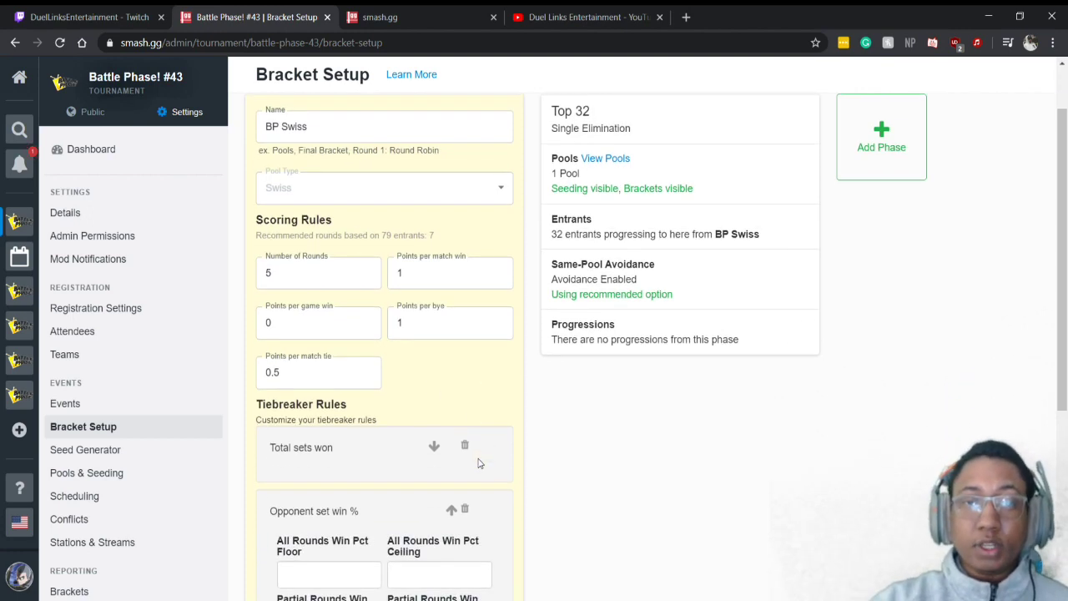
scroll(479, 463, down, 3)
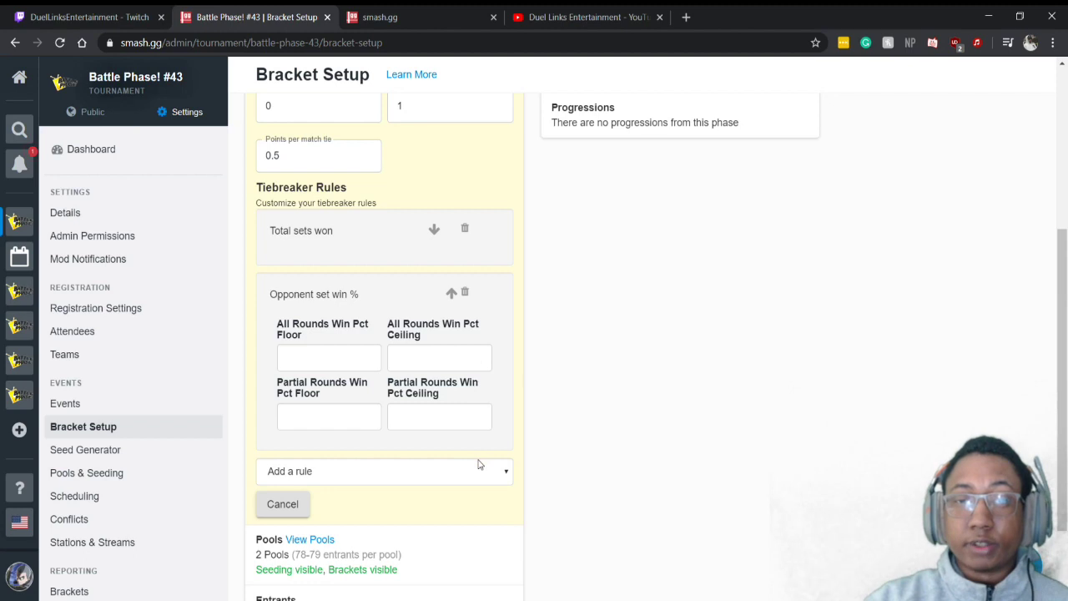
scroll(480, 475, down, 2)
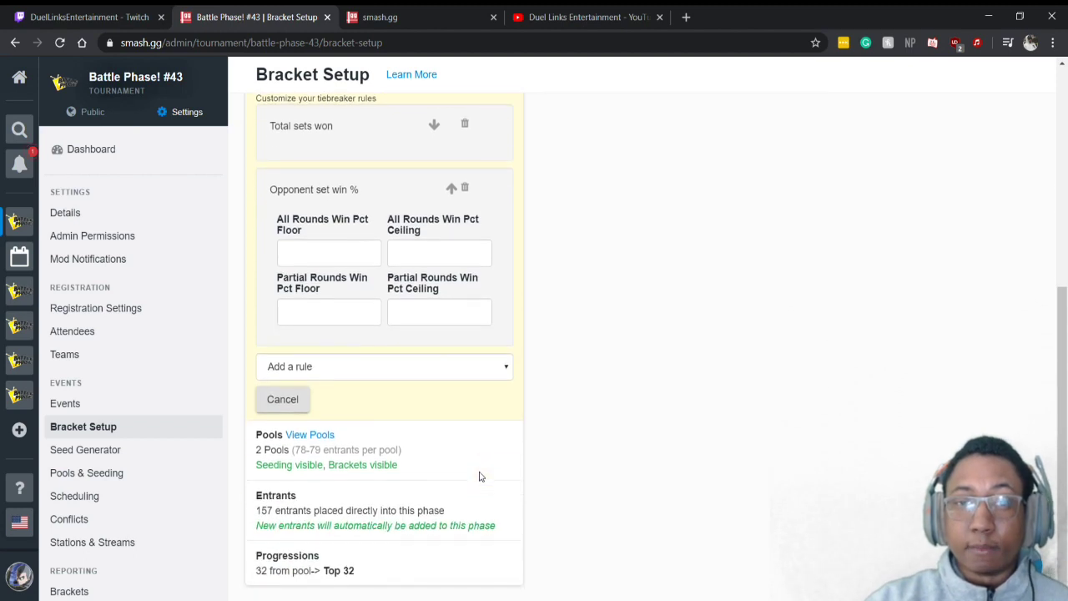
click(465, 370)
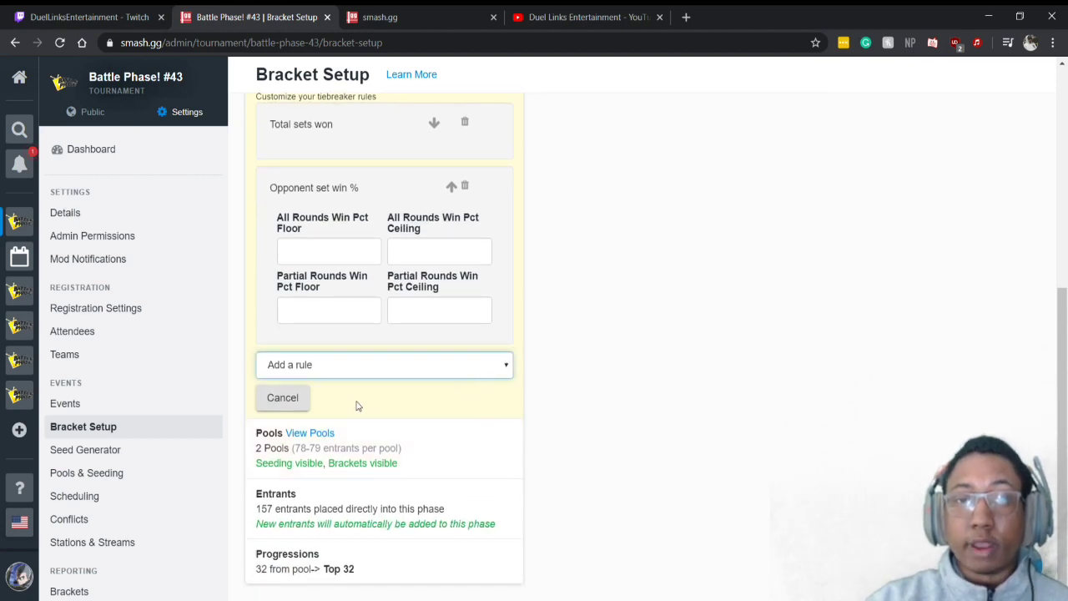
click(672, 314)
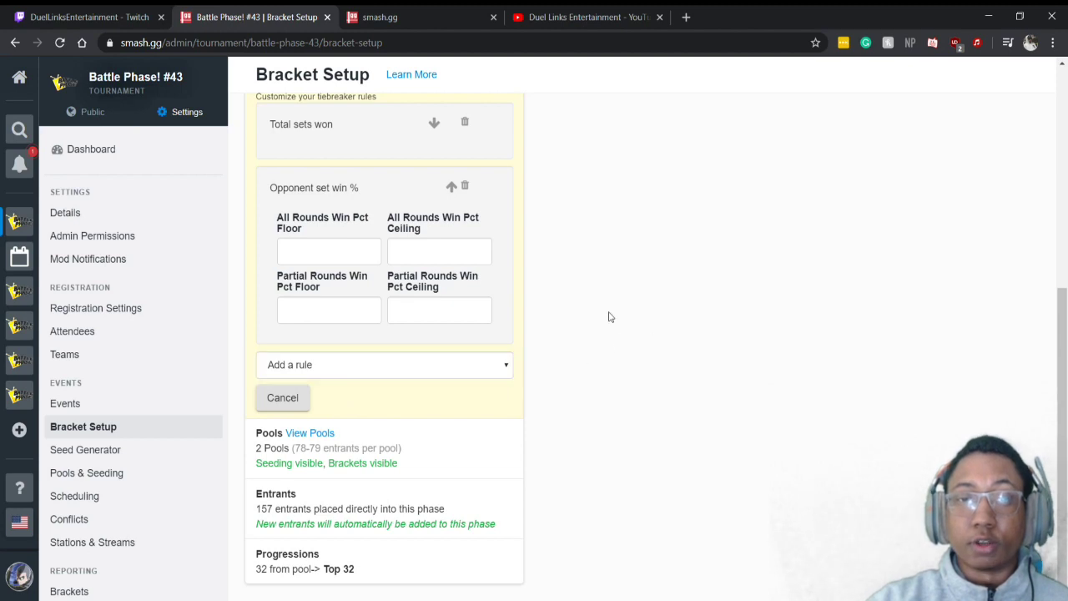
scroll(475, 308, up, 1)
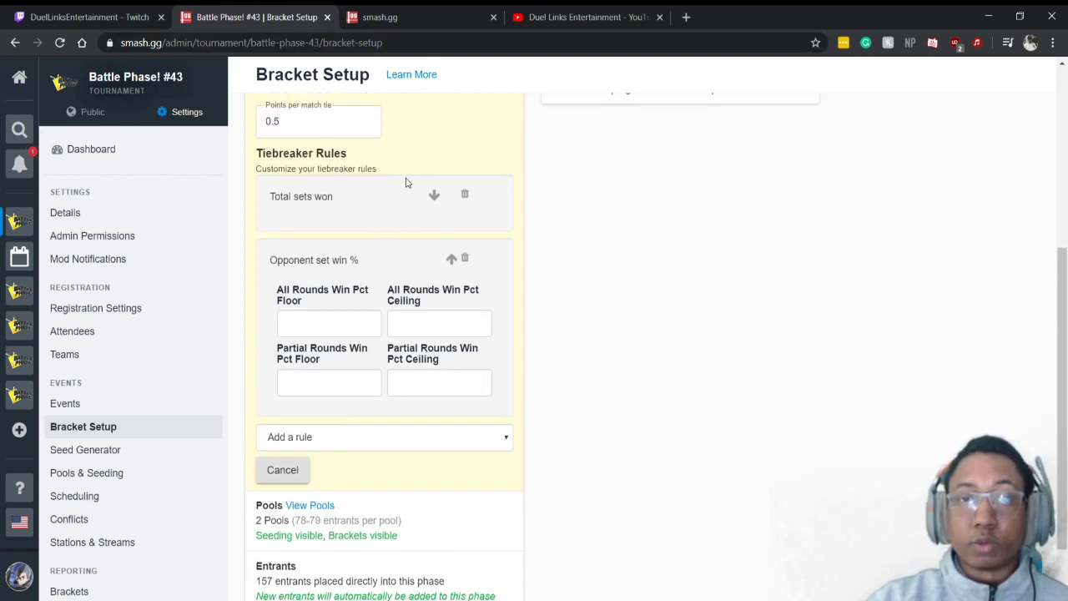
click(421, 20)
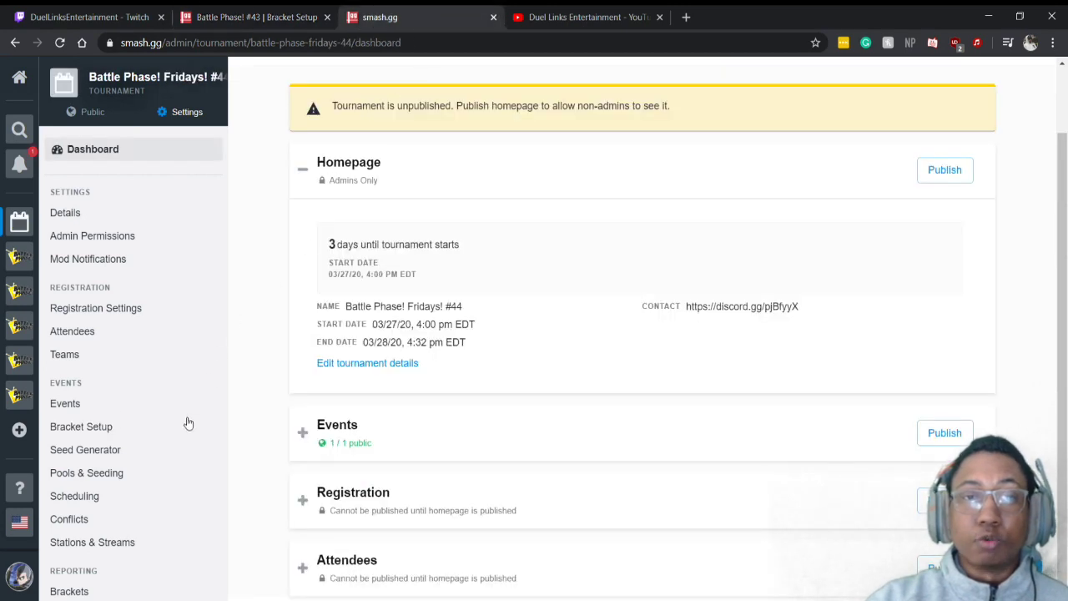
Step: Set the #44 Bracket phase's pool type to Swiss
click(108, 433)
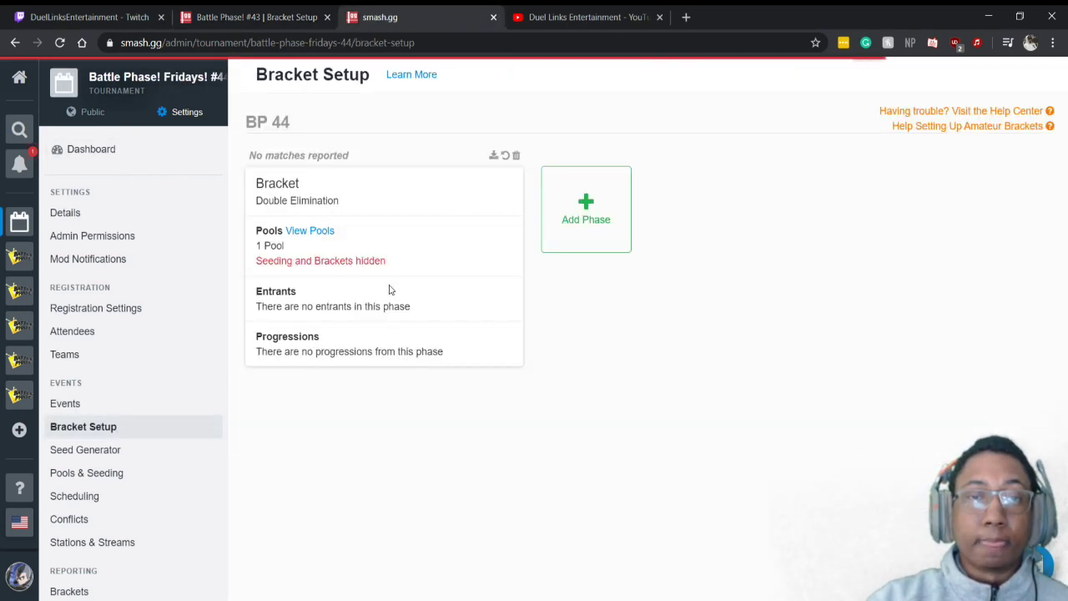
click(382, 195)
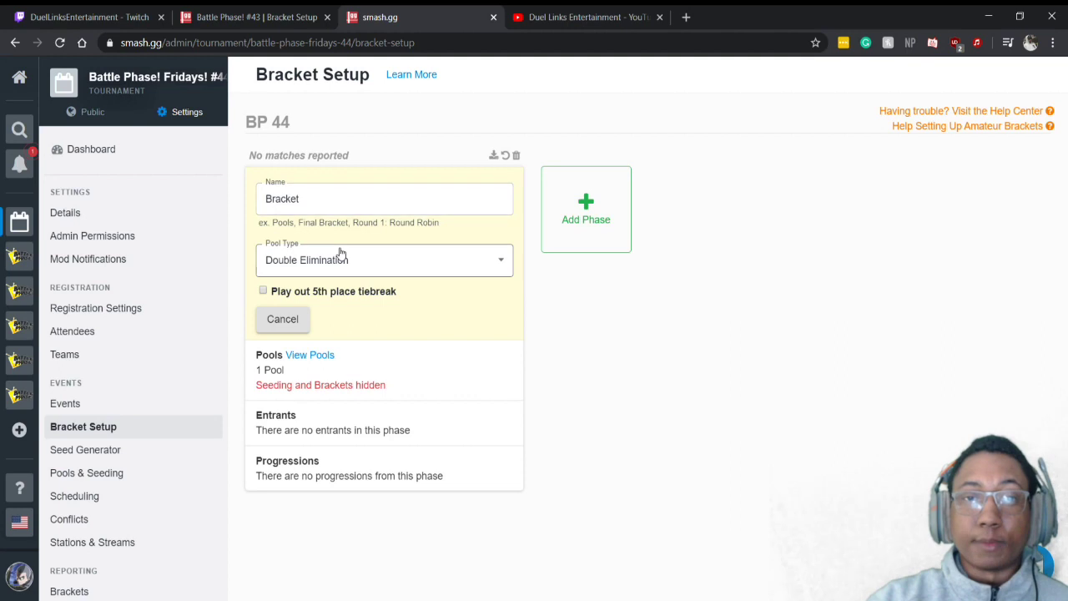
click(334, 265)
click(312, 307)
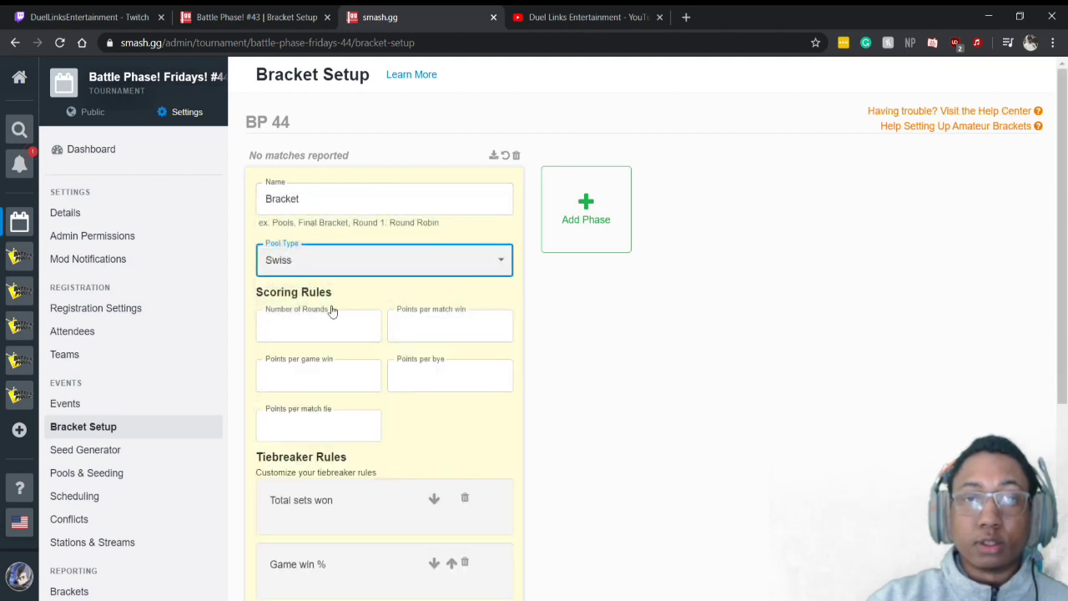
scroll(442, 379, down, 3)
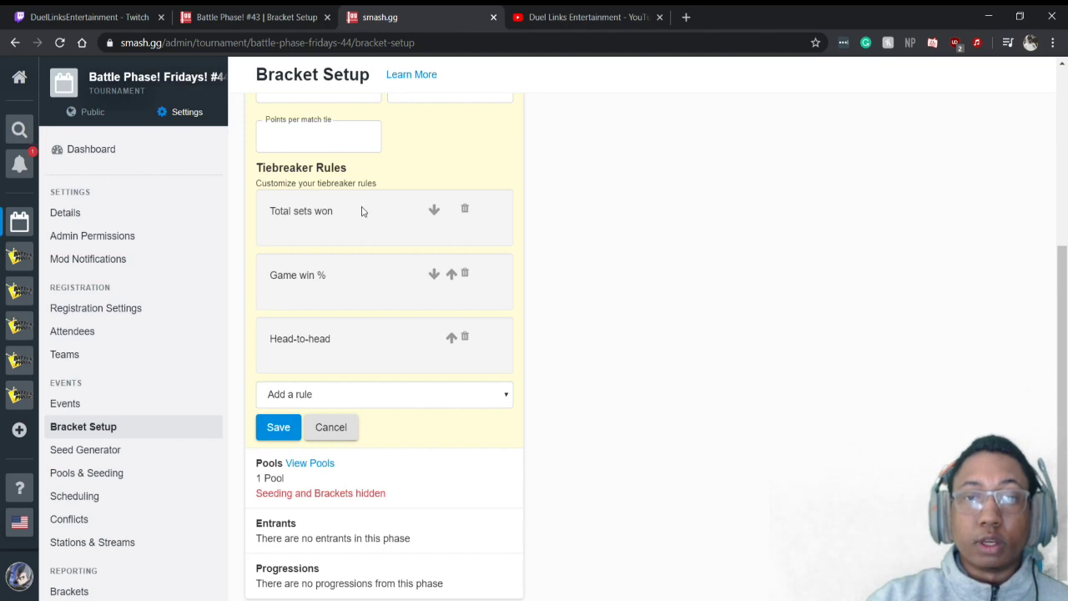
Step: Remove the Game win % and Head-to-head tiebreakers, keeping Total sets won
drag(267, 274, 328, 284)
click(359, 305)
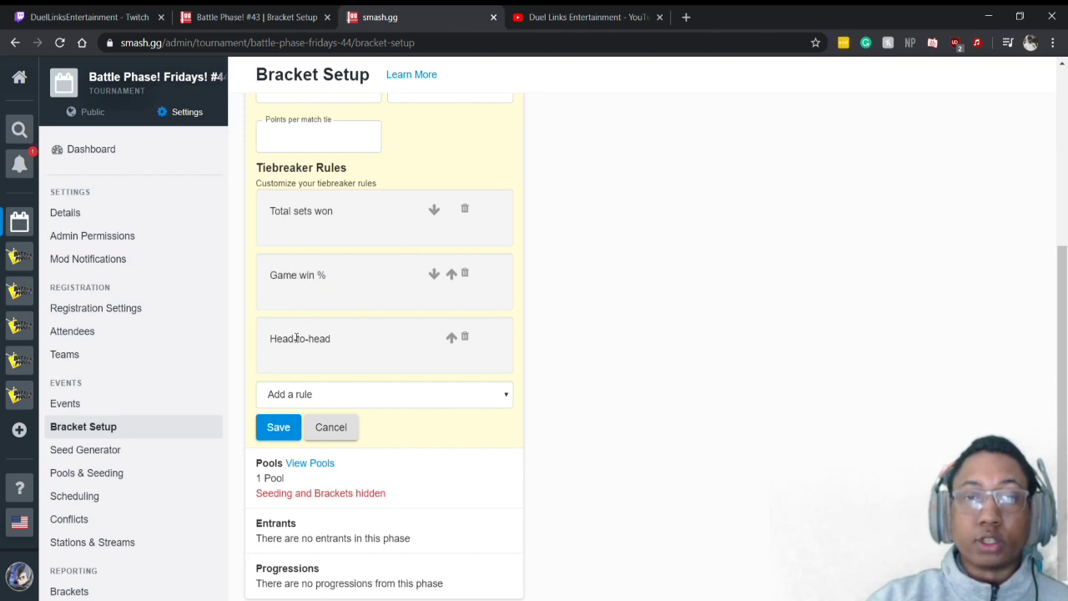
mouse_move(275, 341)
mouse_down()
mouse_move(341, 333)
mouse_move(272, 341)
mouse_up()
click(272, 341)
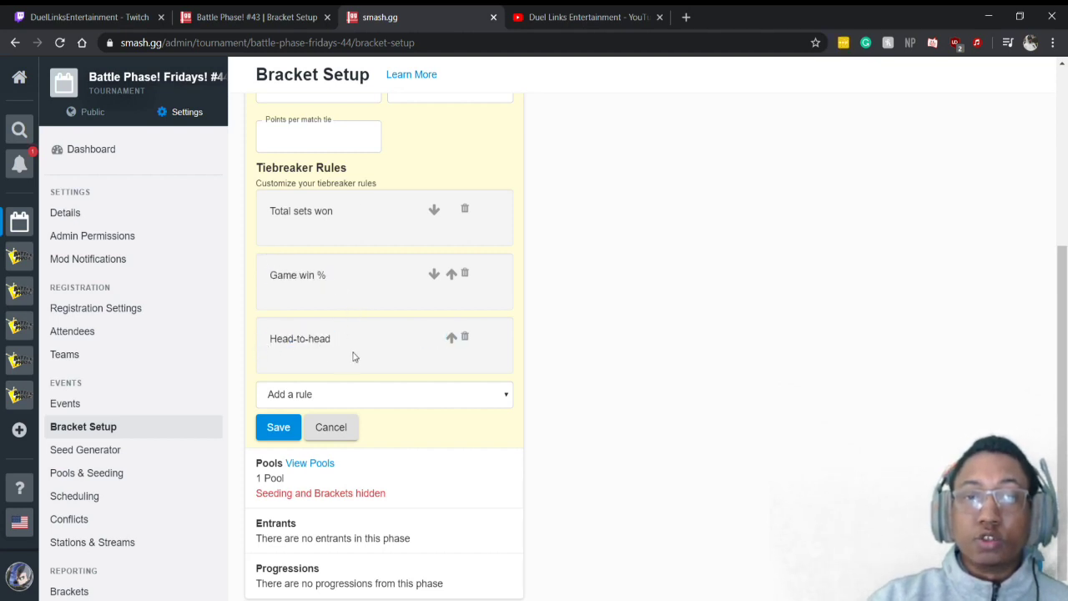
drag(275, 277, 320, 277)
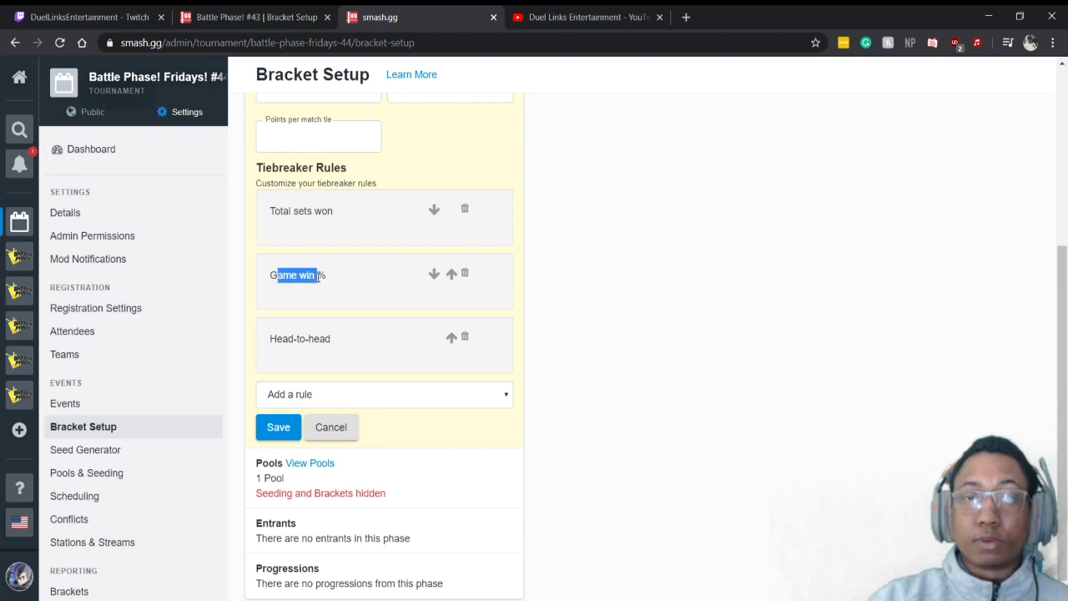
click(285, 336)
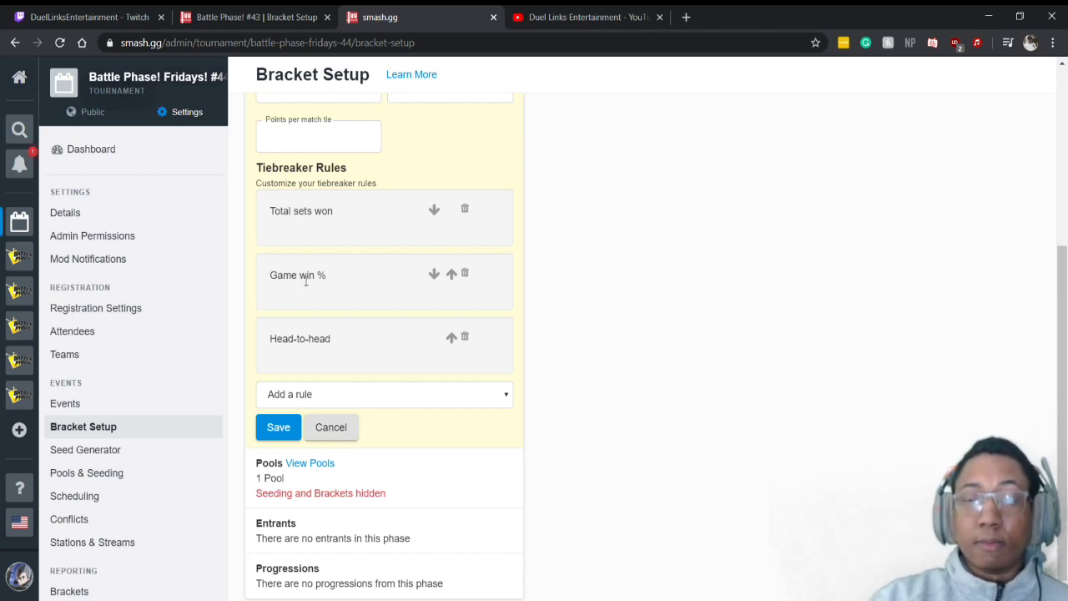
scroll(672, 357, up, 3)
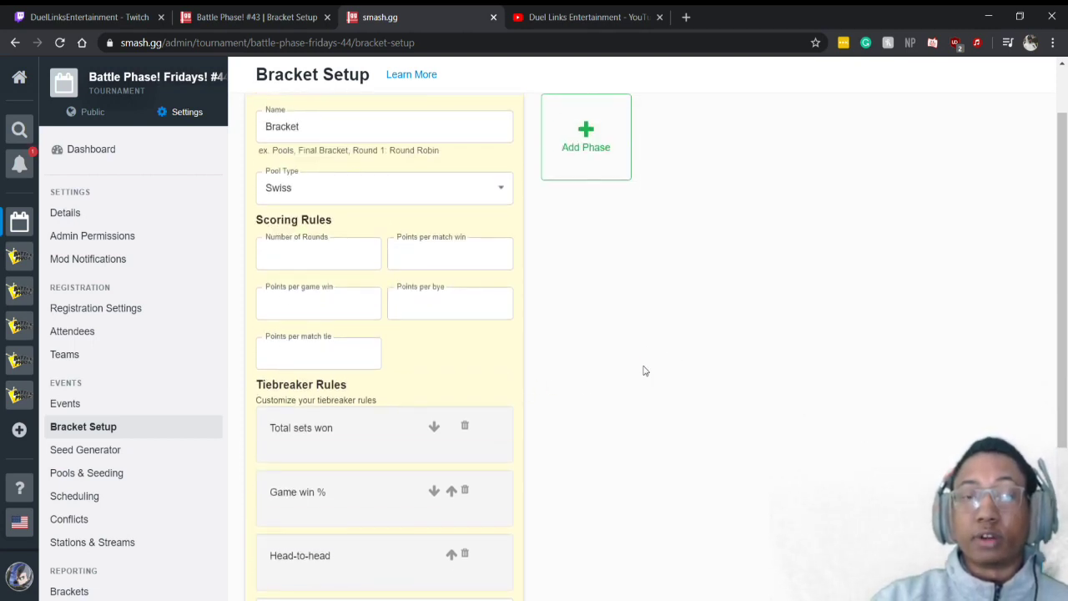
scroll(617, 388, down, 3)
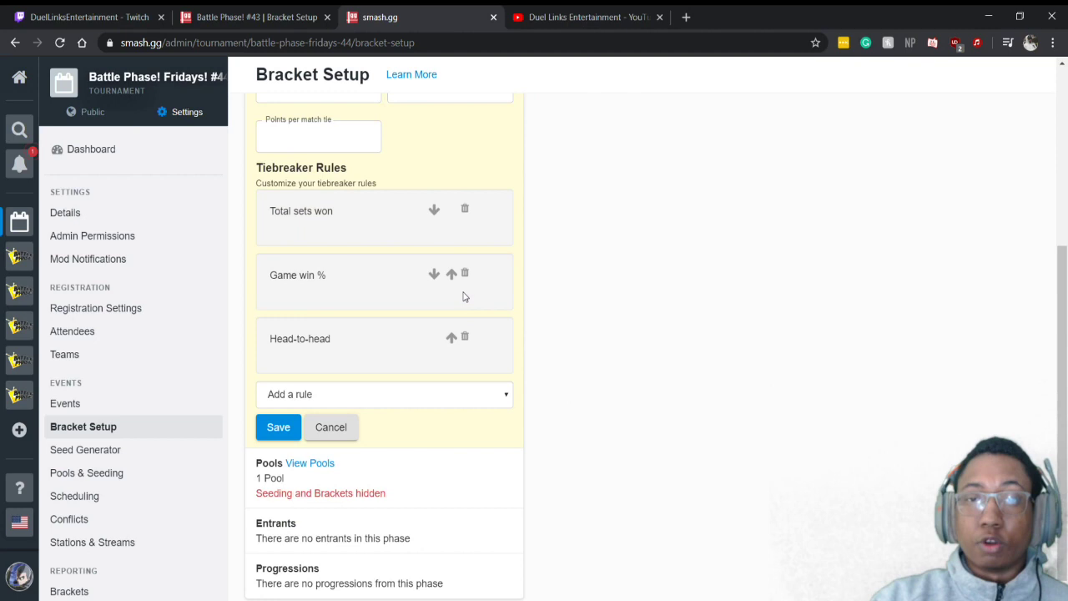
click(466, 277)
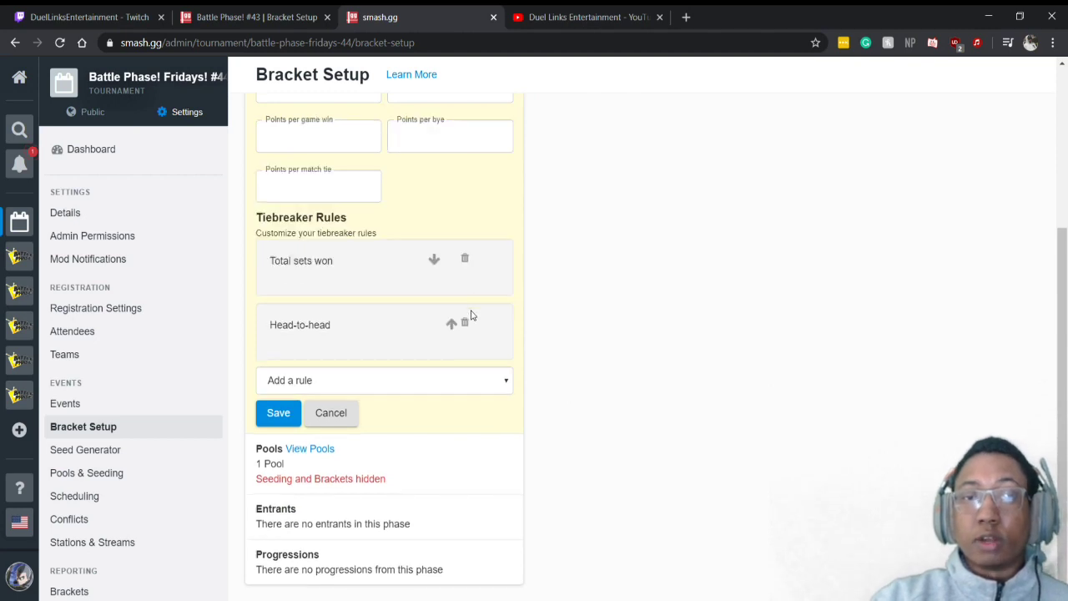
click(465, 323)
click(246, 19)
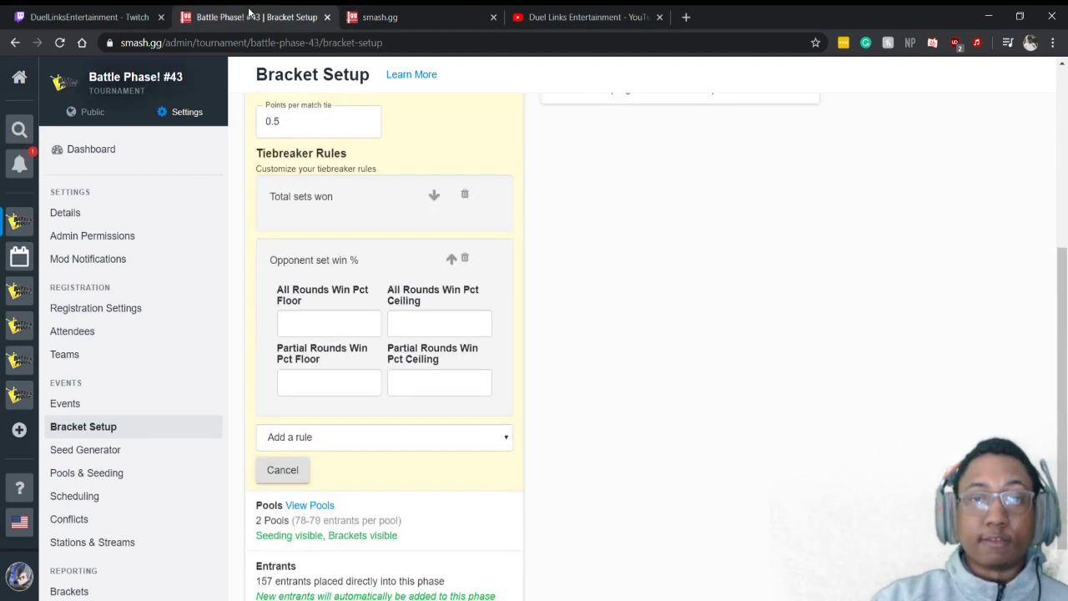
scroll(458, 238, down, 1)
scroll(452, 241, up, 2)
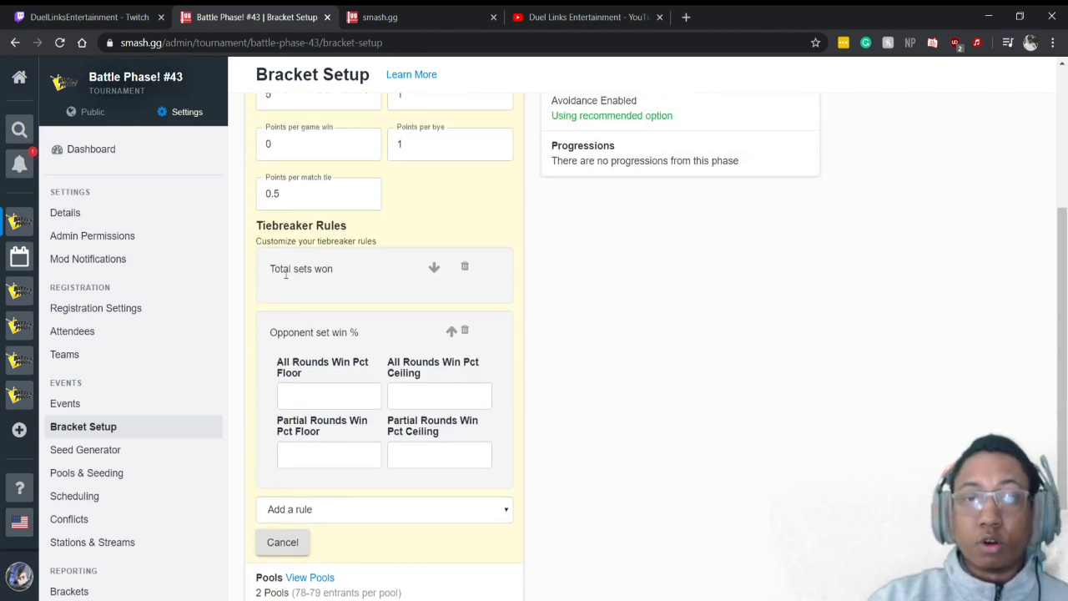
drag(294, 334, 364, 333)
click(272, 335)
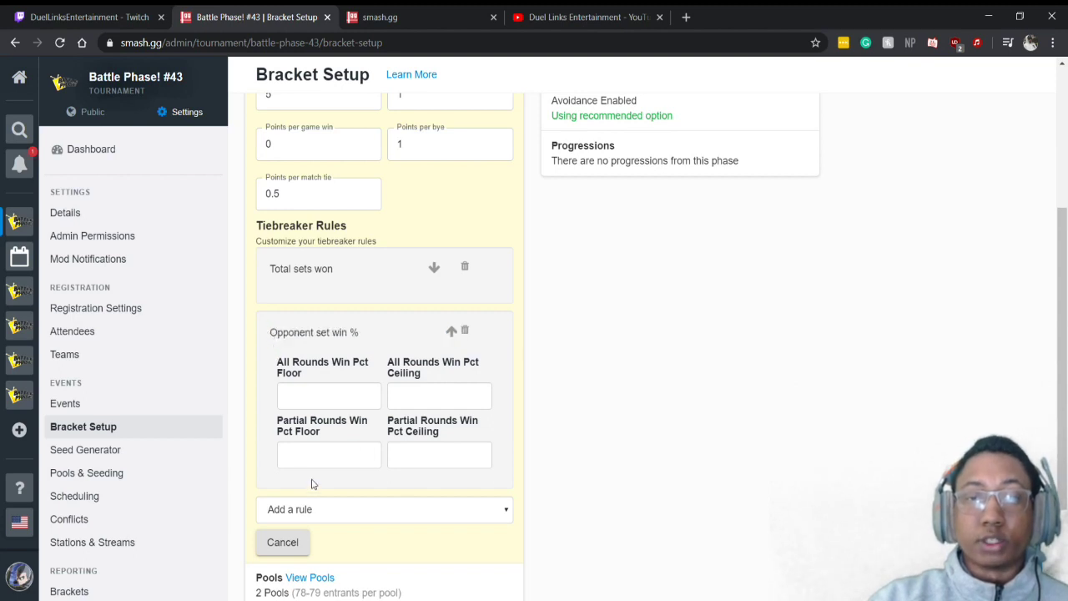
click(324, 509)
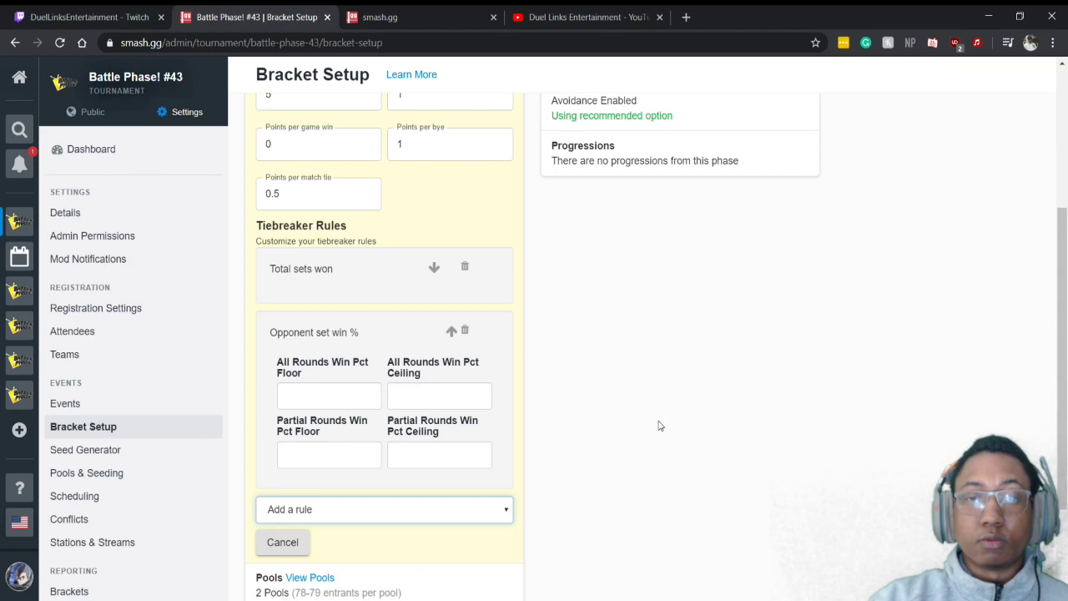
click(324, 249)
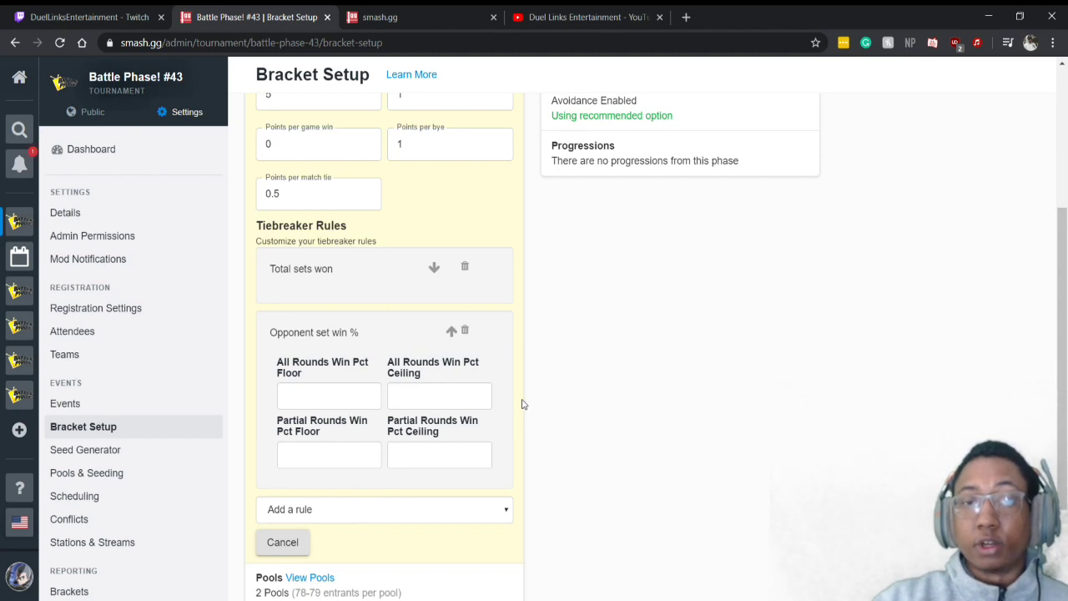
triple_click(418, 371)
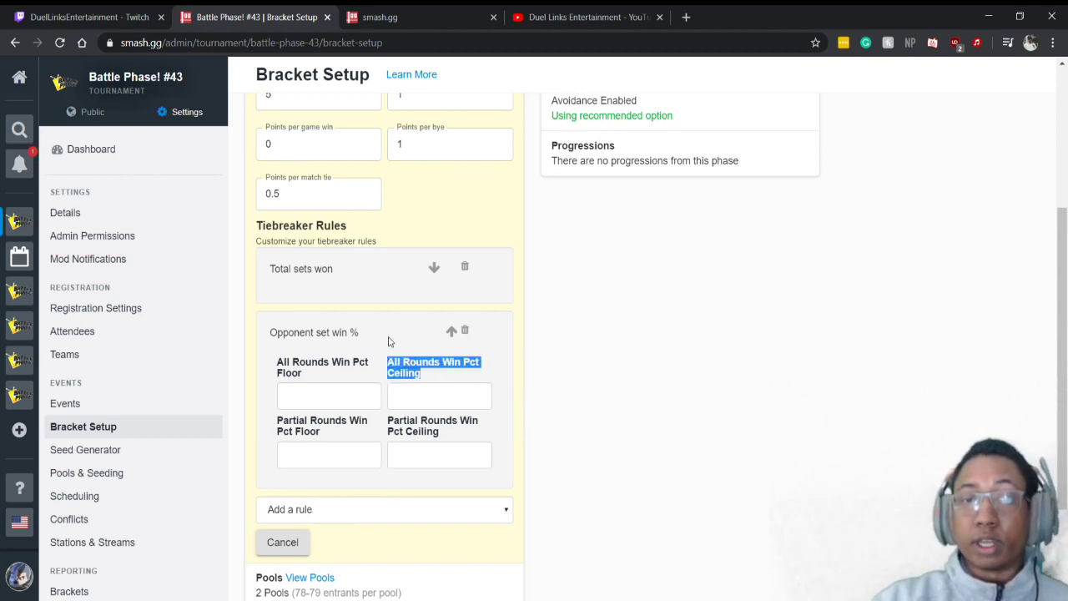
click(388, 342)
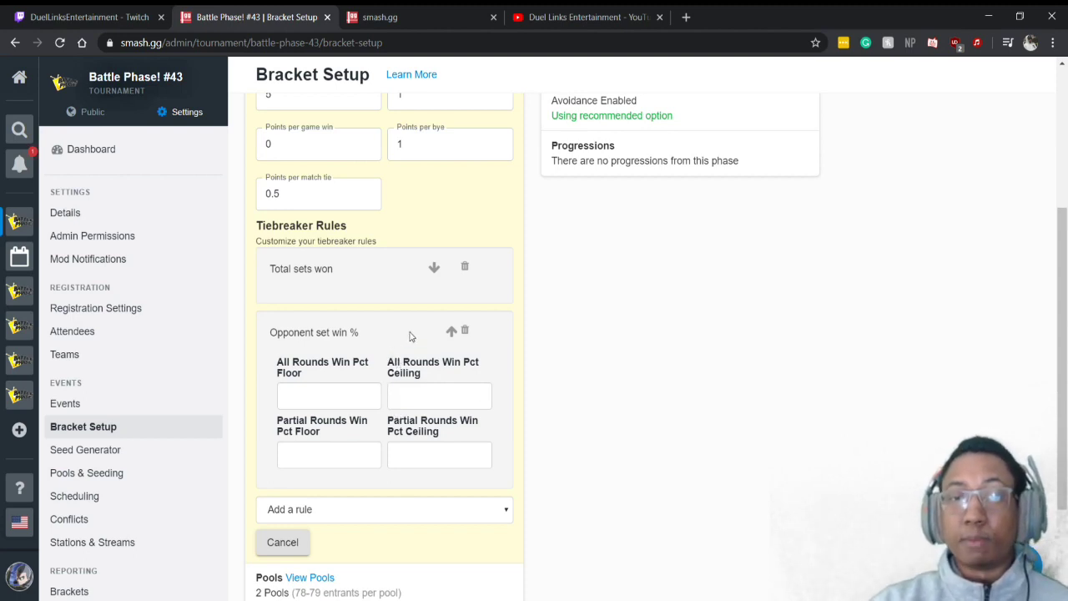
scroll(331, 483, down, 2)
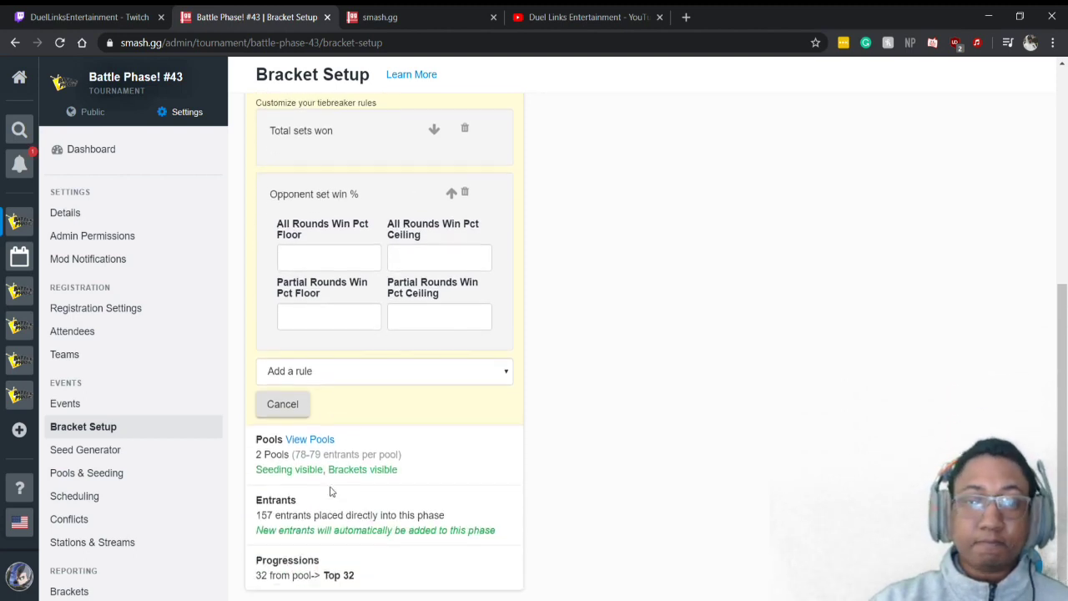
click(300, 404)
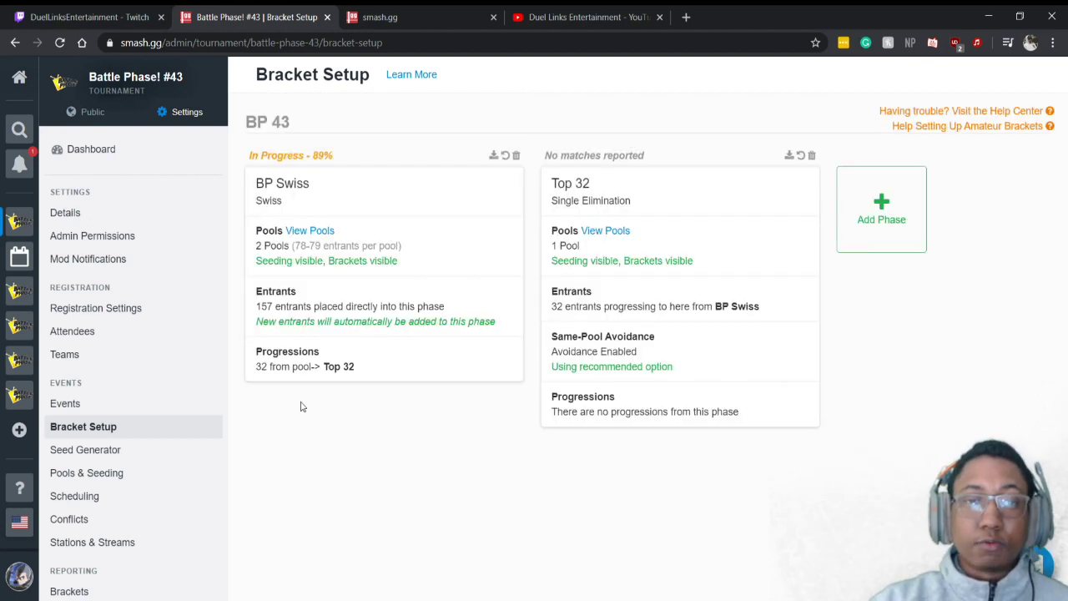
Step: Review the BP Swiss pool count and entrants settings unchanged, then bring up its progressions
click(425, 259)
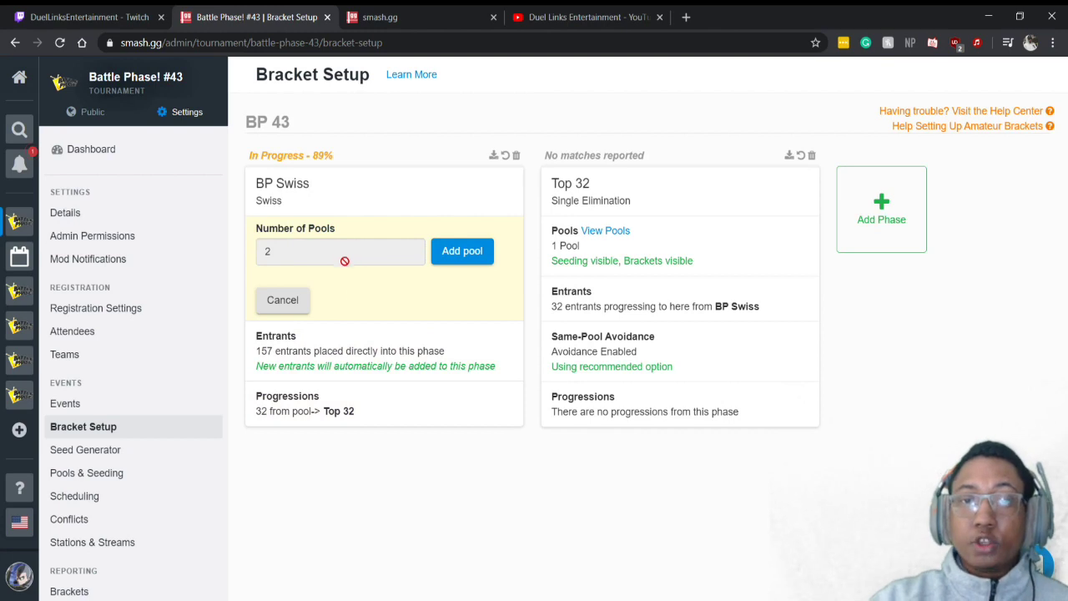
click(288, 310)
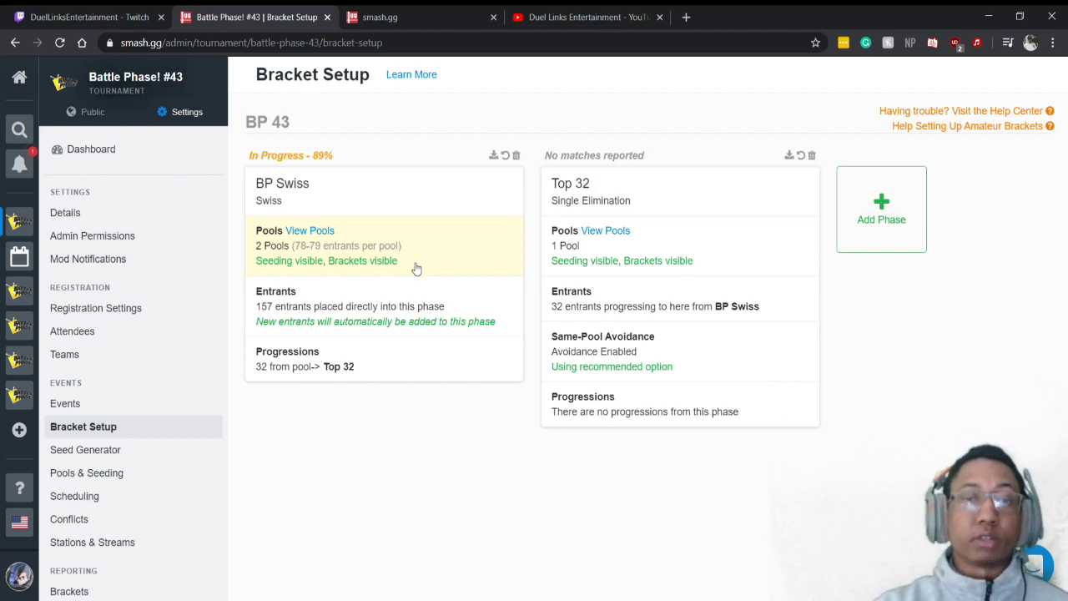
click(469, 310)
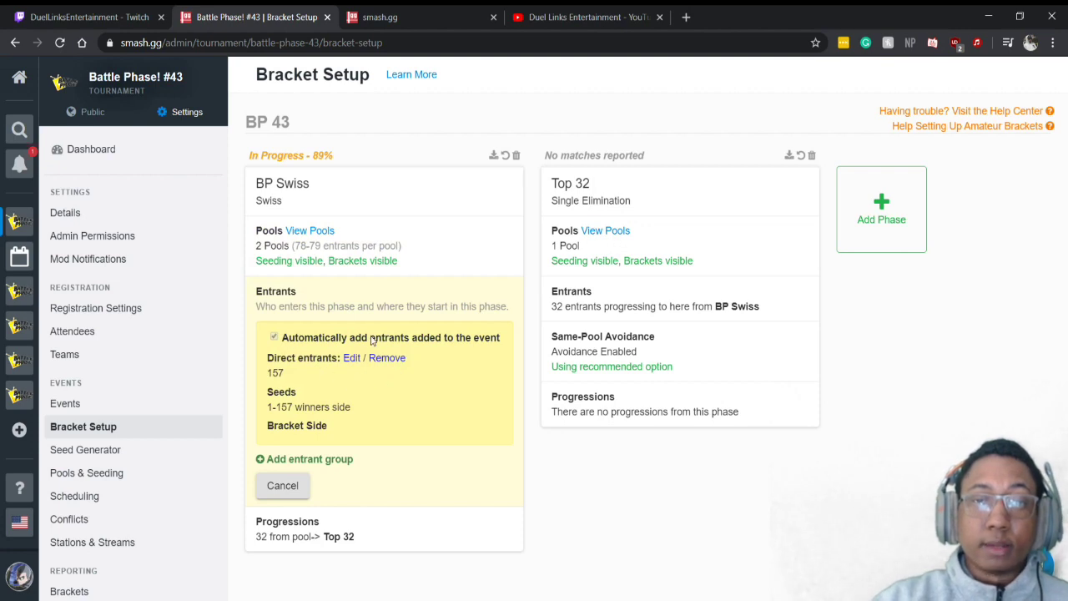
click(282, 486)
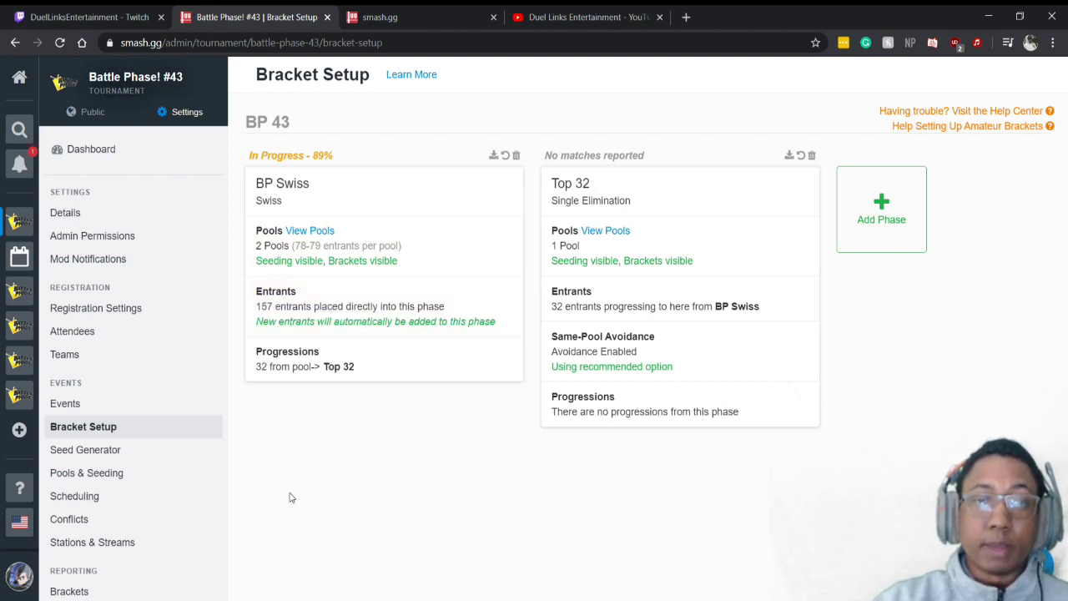
click(396, 364)
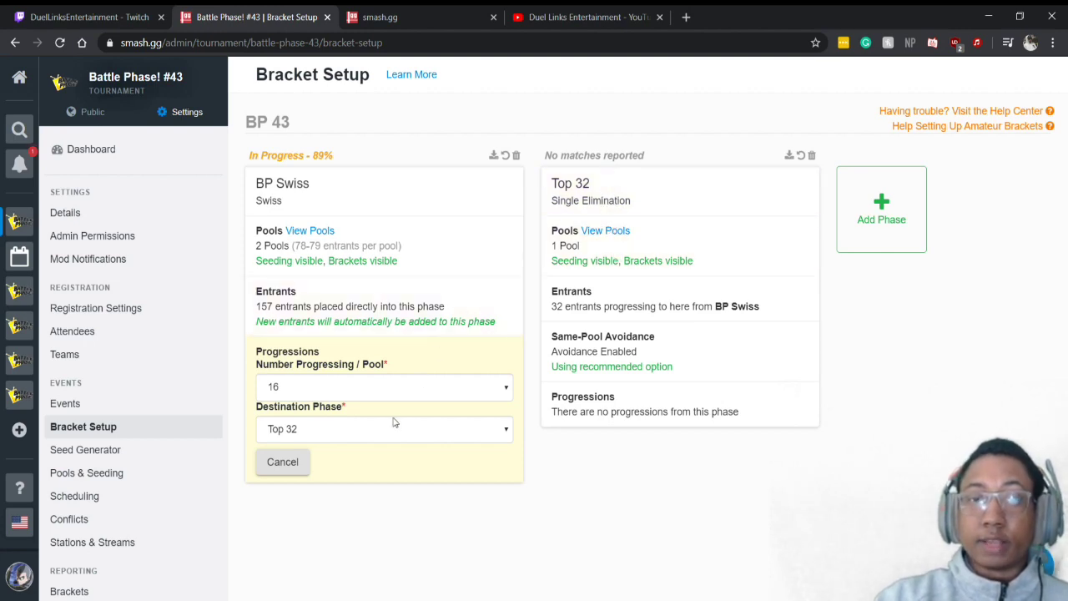
Step: Confirm BP Swiss progresses 16 entrants per pool into Top 32, leaving it unchanged
click(372, 437)
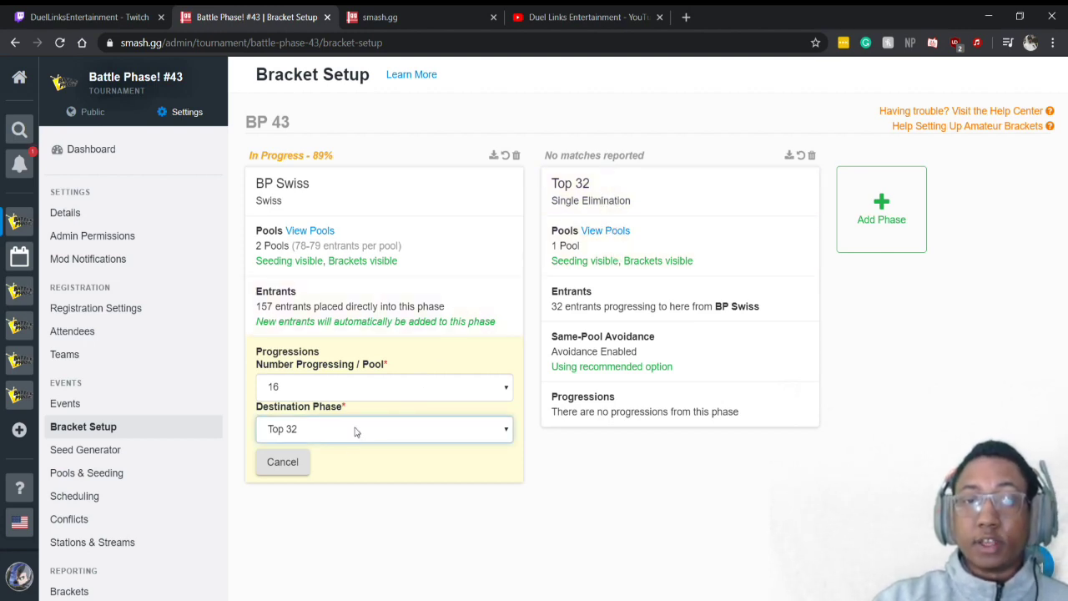
click(352, 392)
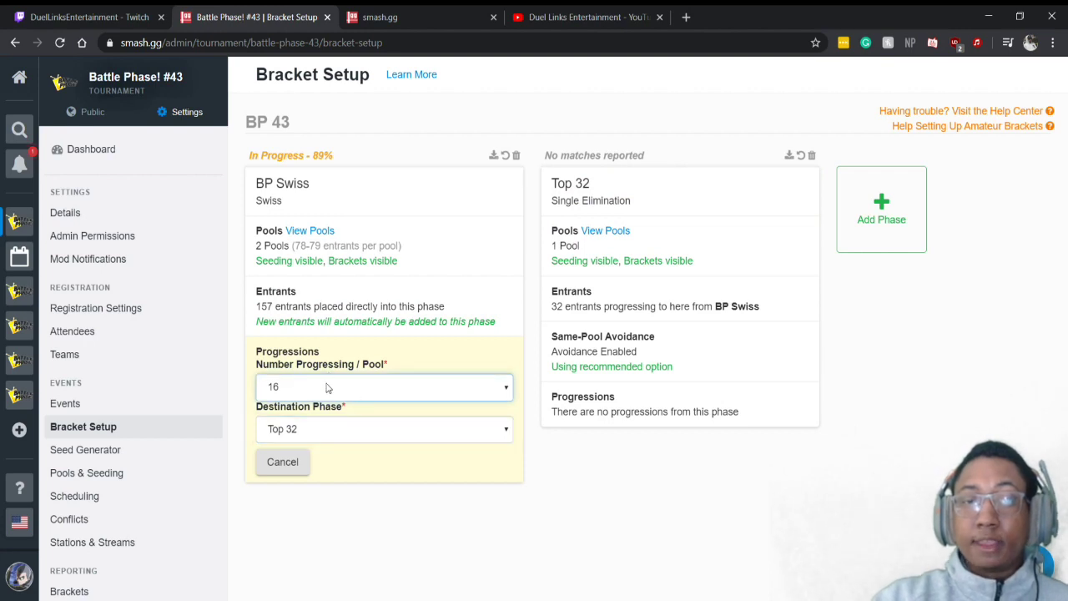
click(322, 408)
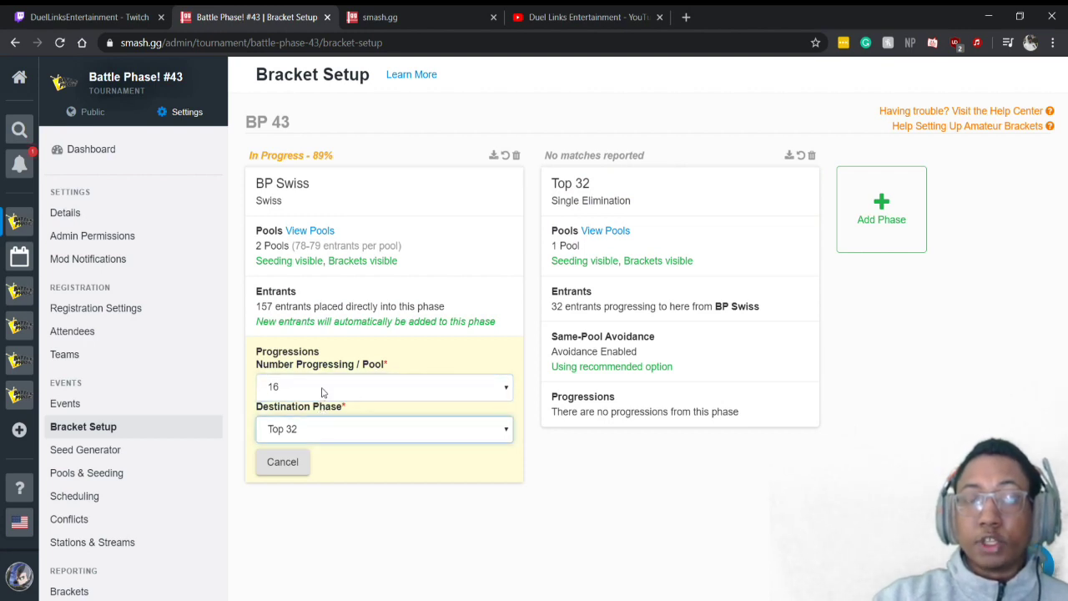
click(322, 393)
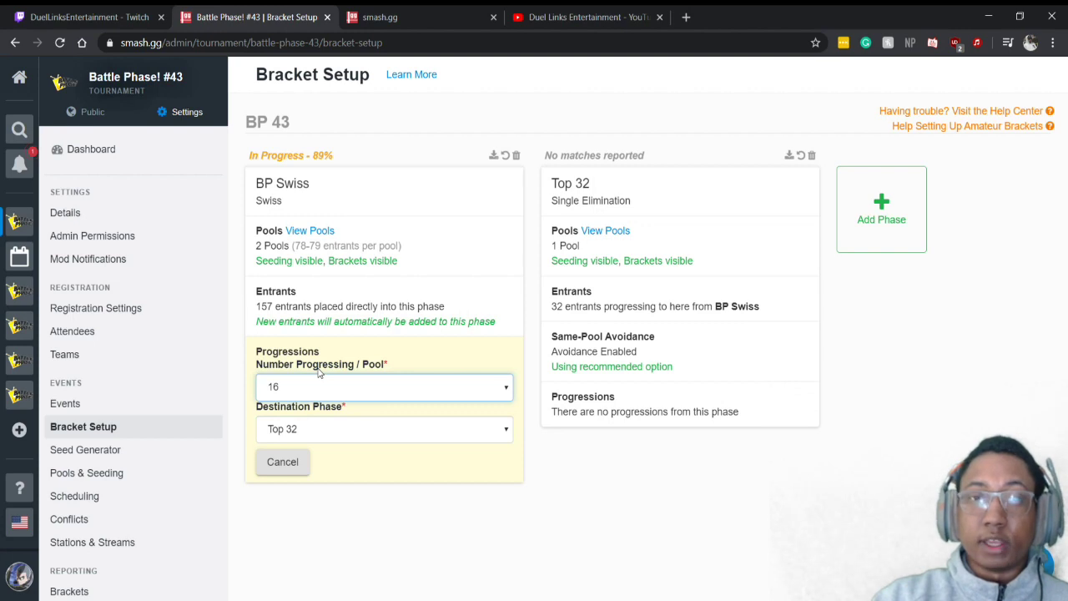
click(350, 412)
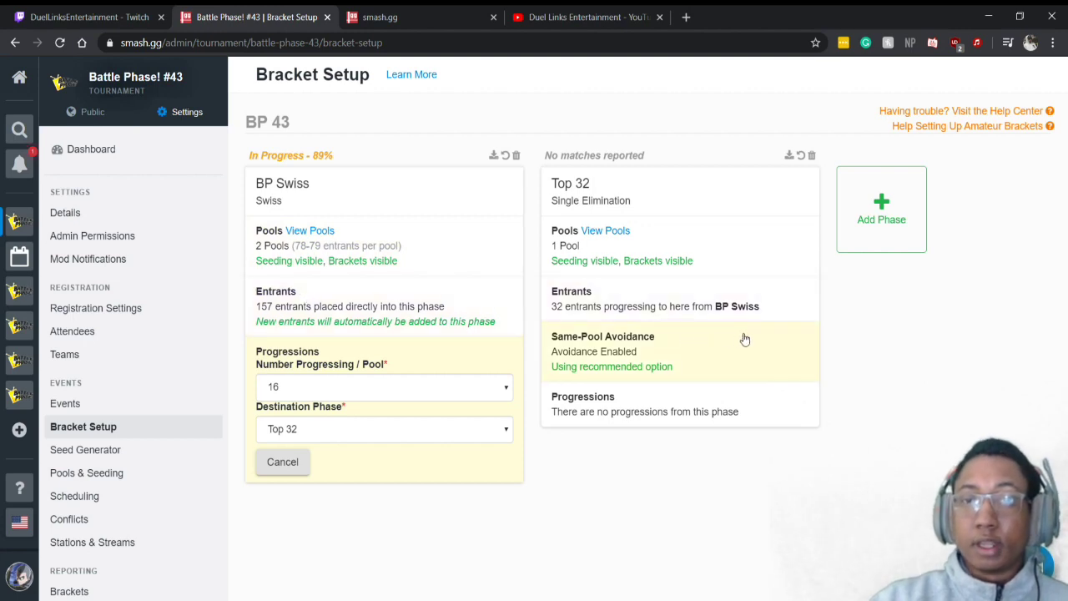
Step: Review the Top 32 entrants seeding breakdown and close it unchanged
click(703, 307)
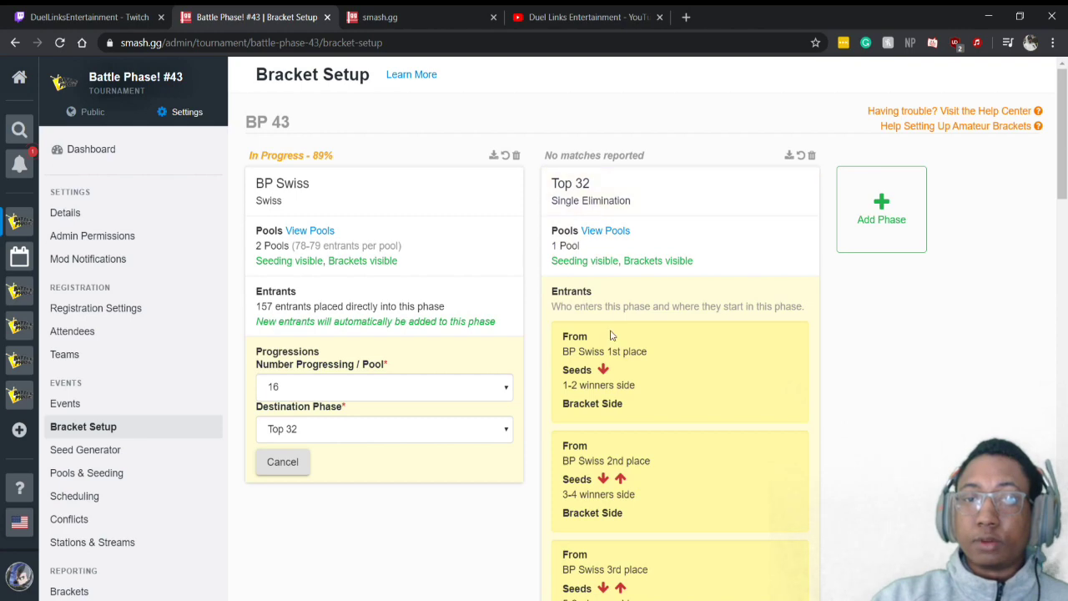
scroll(613, 367, down, 5)
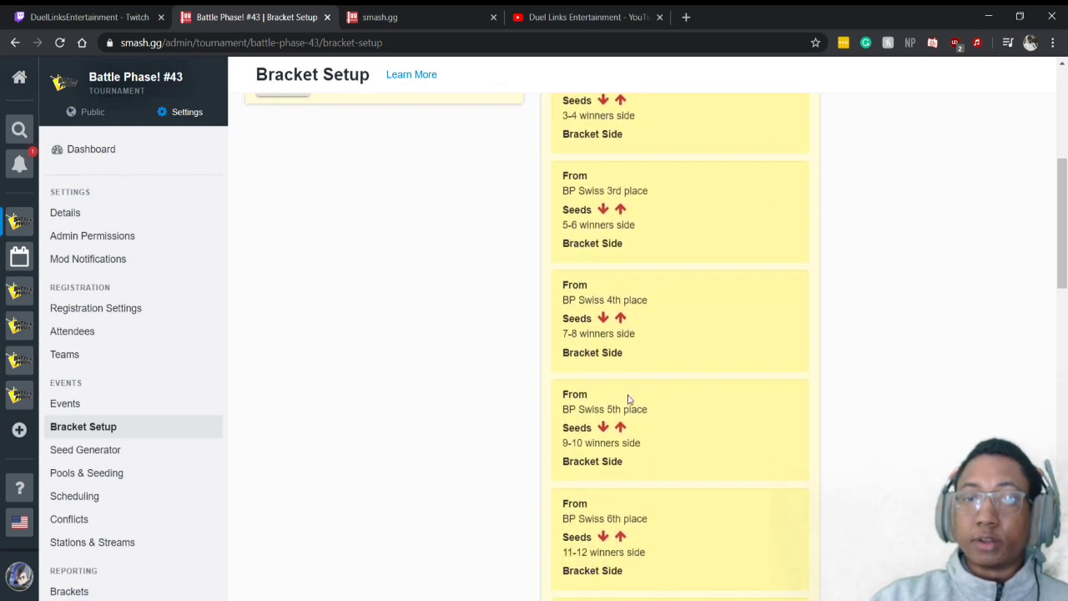
scroll(629, 398, up, 2)
scroll(634, 398, up, 3)
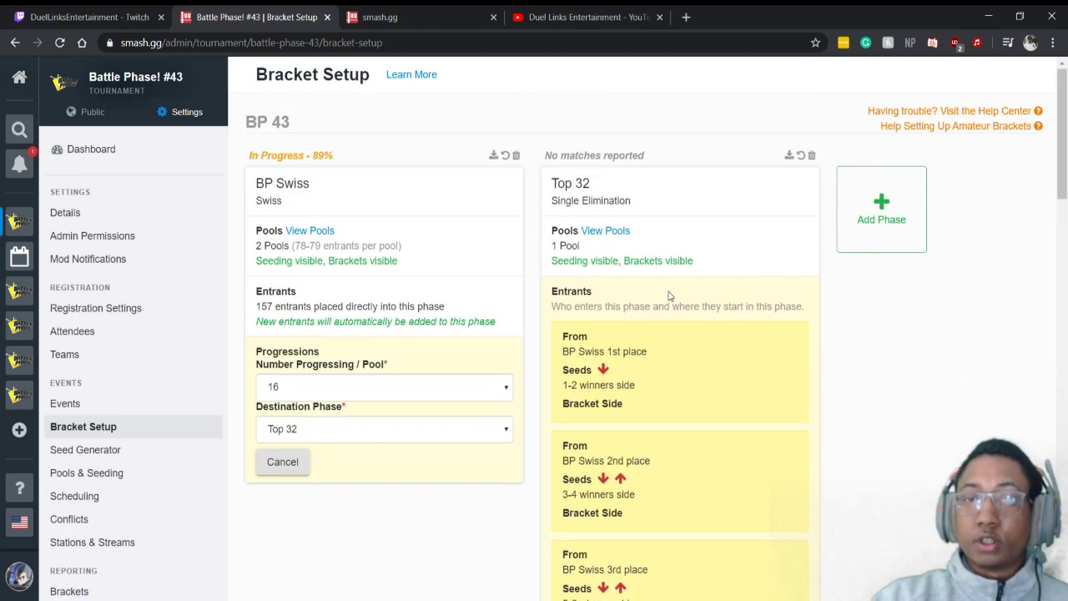
scroll(668, 296, down, 20)
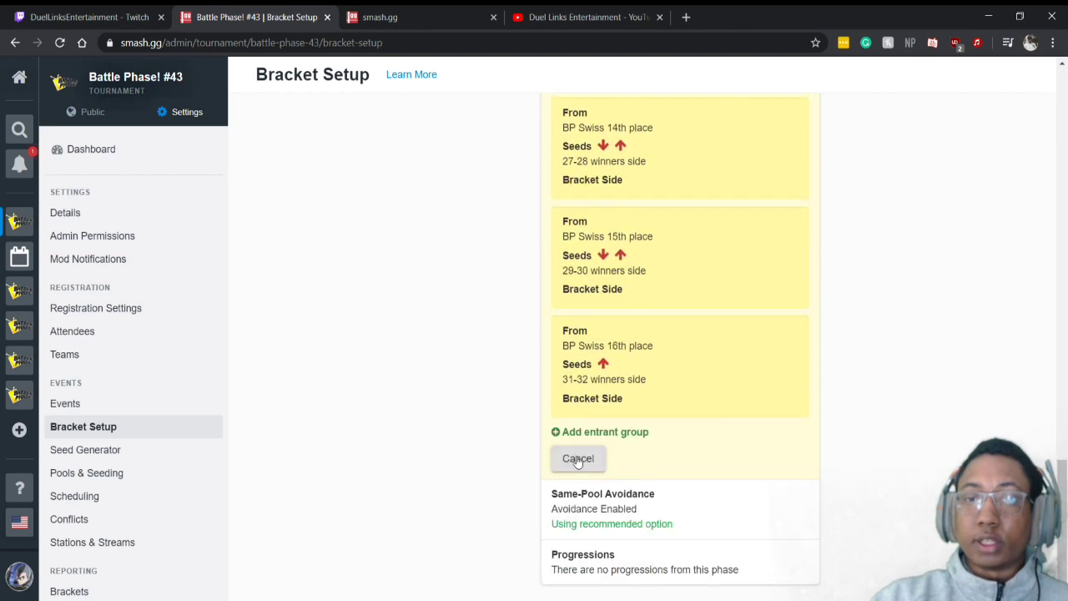
click(577, 460)
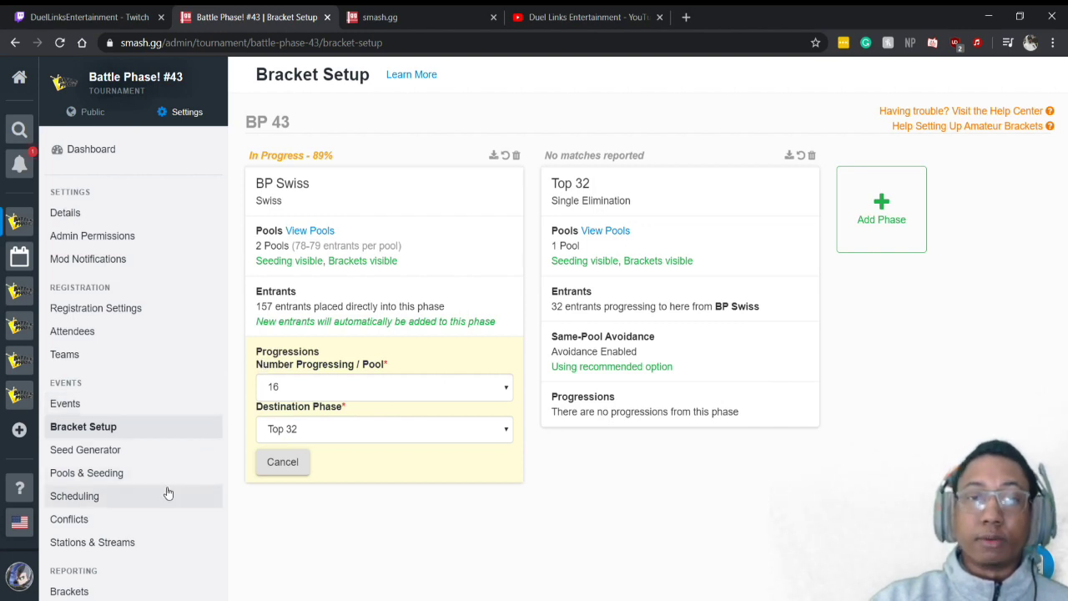
scroll(121, 517, down, 1)
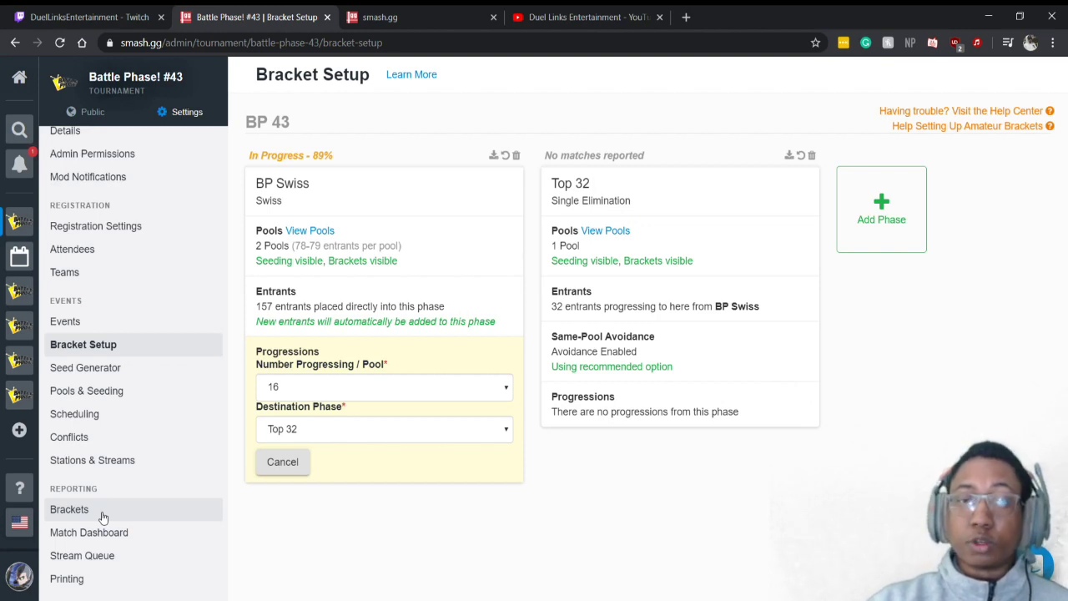
Step: Open the brackets page in Report: Full view and scroll BP Swiss Pool 1's Round 1 results
click(103, 517)
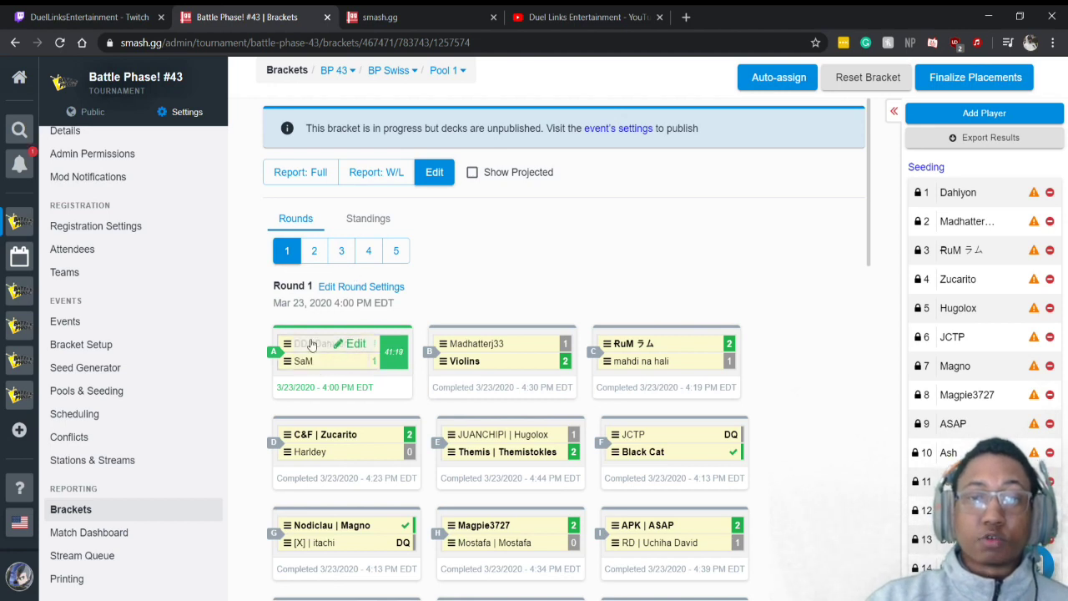
click(305, 176)
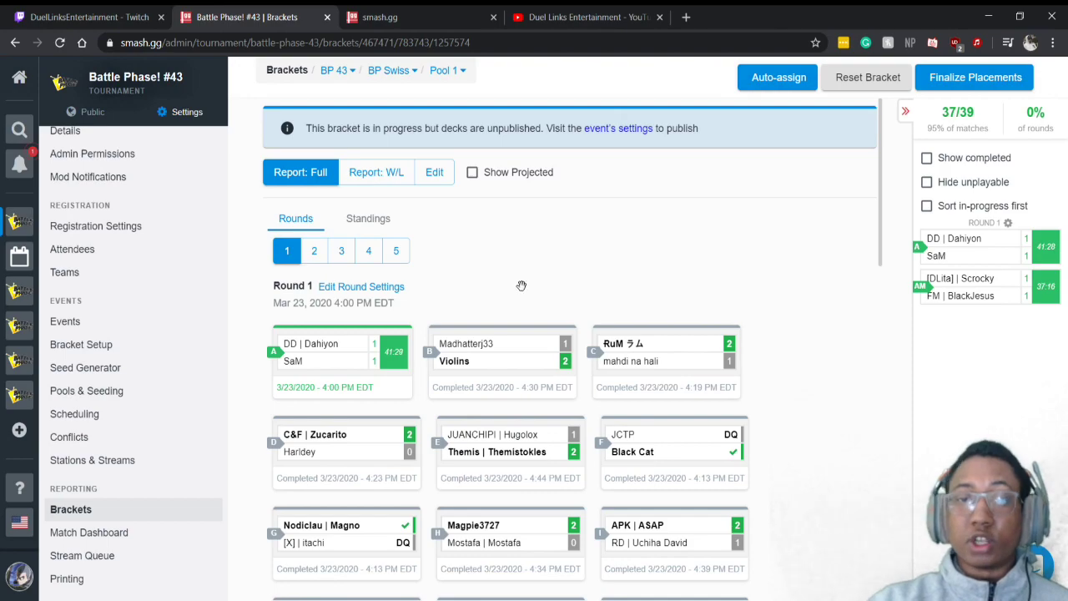
scroll(523, 291, down, 4)
scroll(523, 293, down, 4)
scroll(765, 322, down, 3)
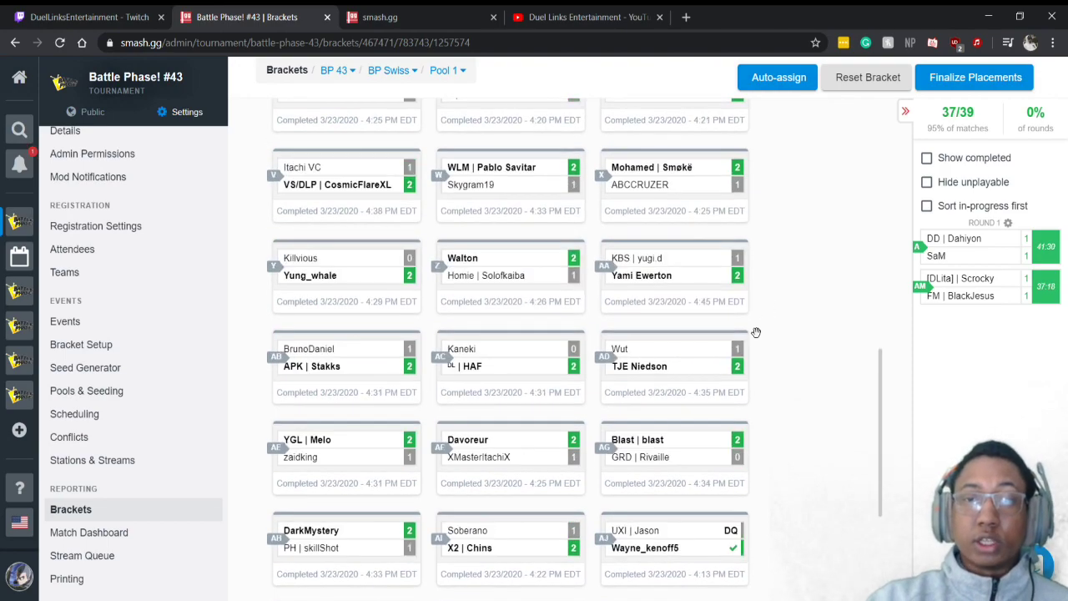
scroll(756, 332, down, 1)
scroll(756, 335, up, 14)
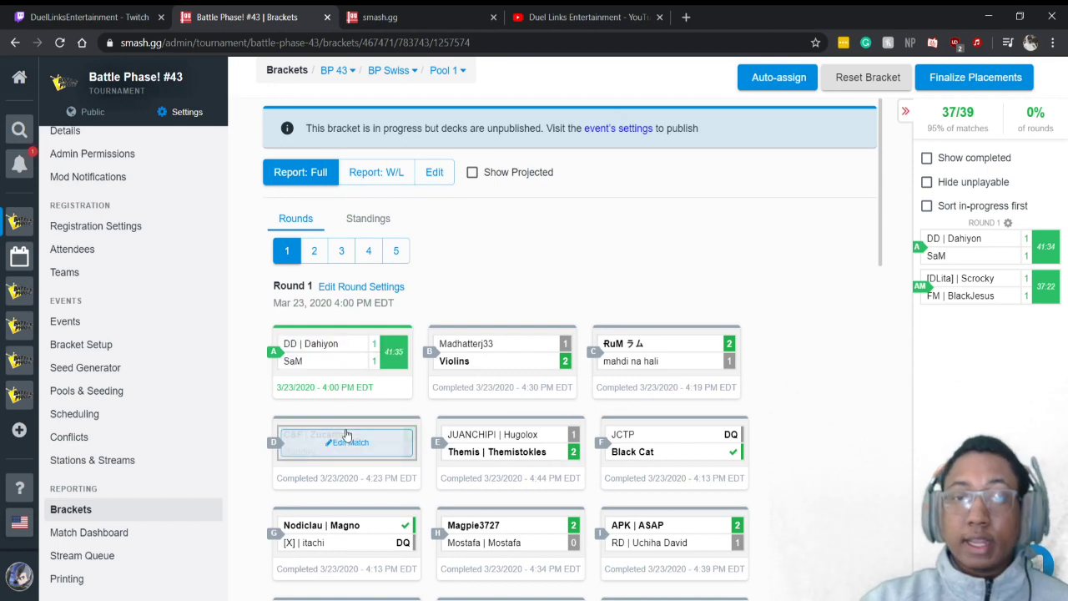
scroll(739, 314, down, 2)
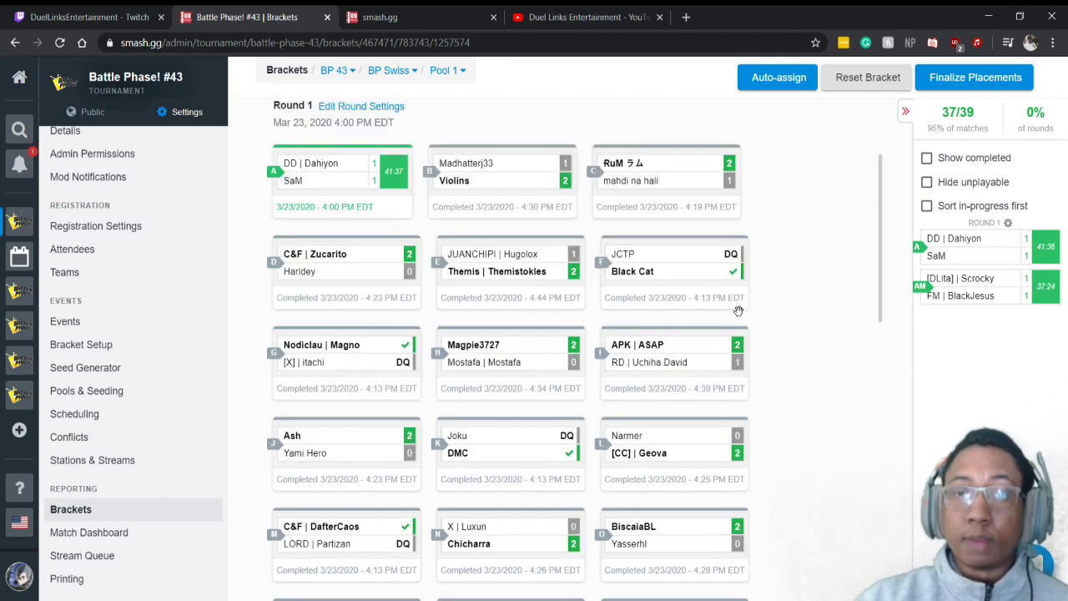
mouse_move(681, 263)
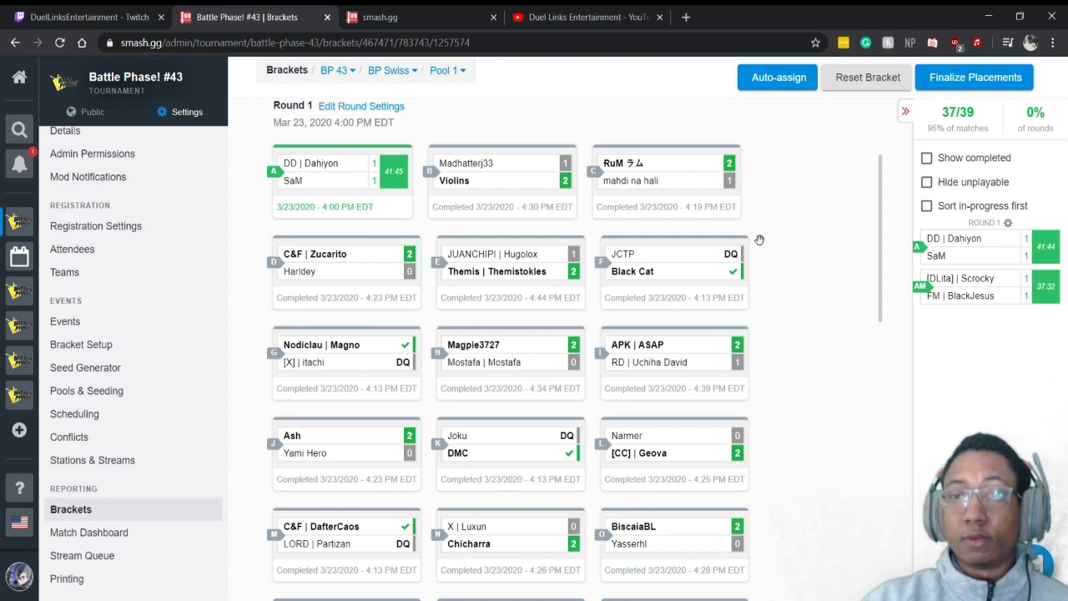
scroll(759, 239, up, 2)
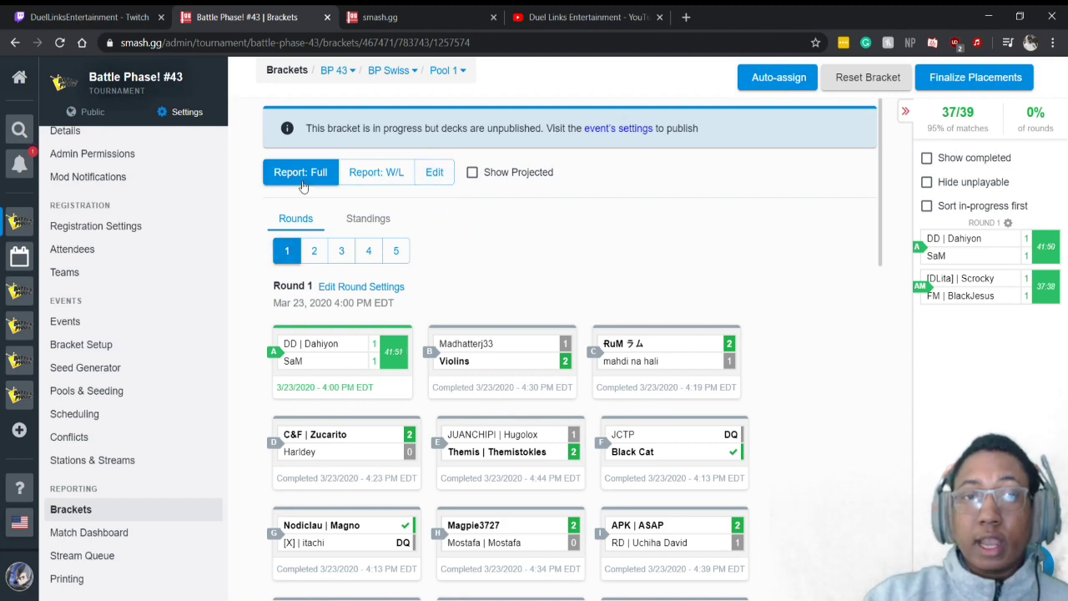
click(432, 179)
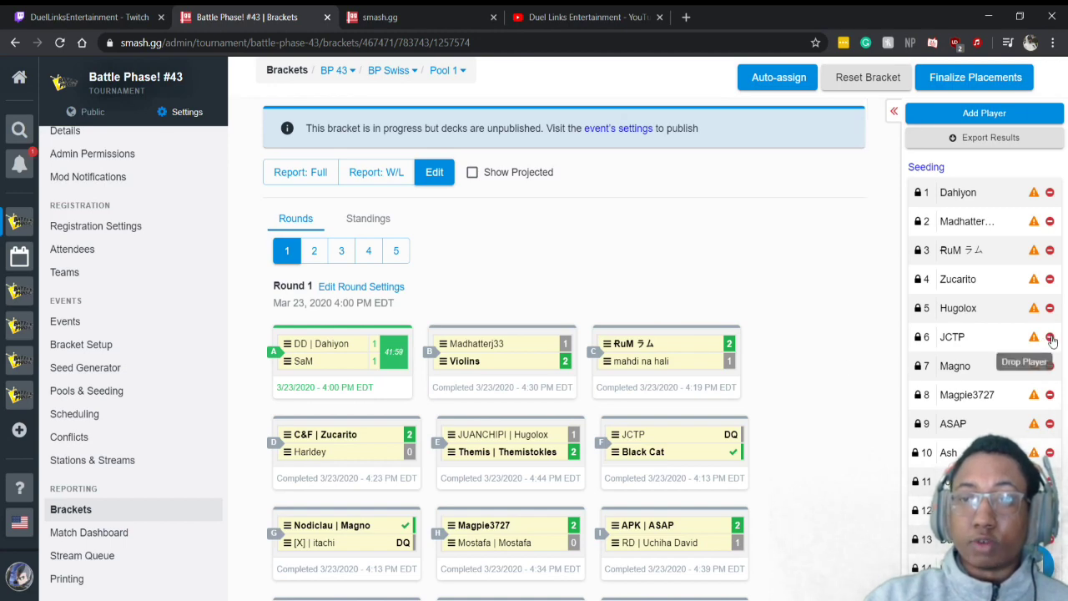
click(1050, 337)
click(430, 391)
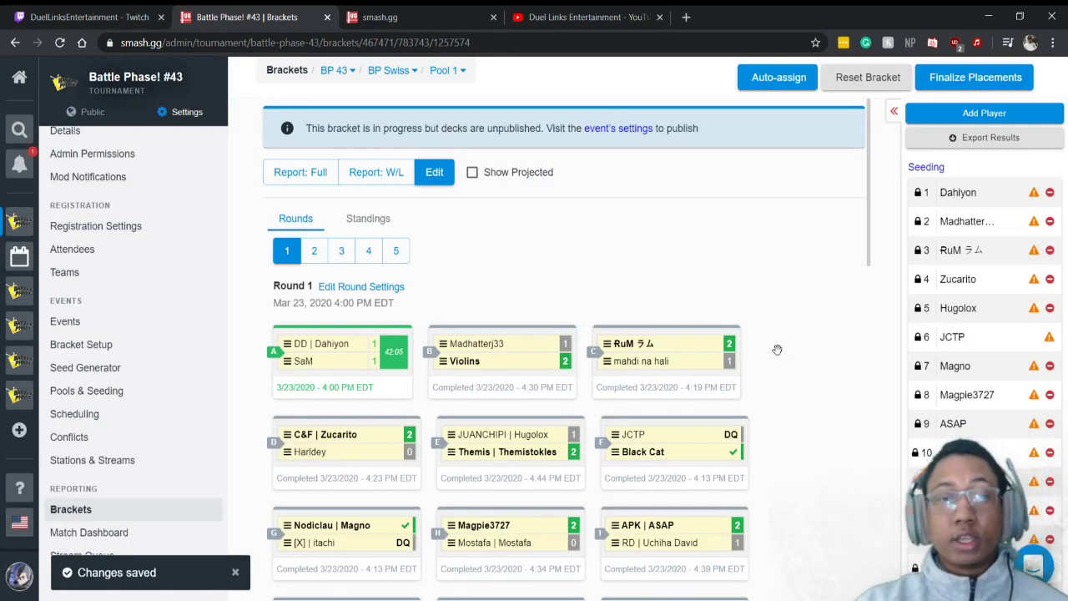
scroll(776, 350, down, 5)
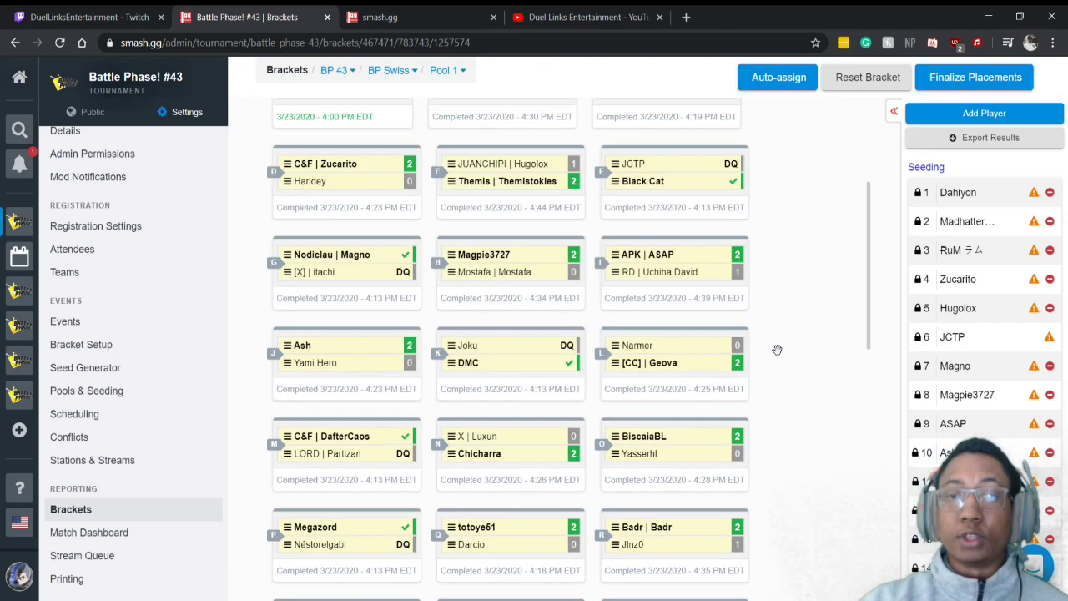
scroll(777, 349, down, 4)
scroll(777, 350, up, 10)
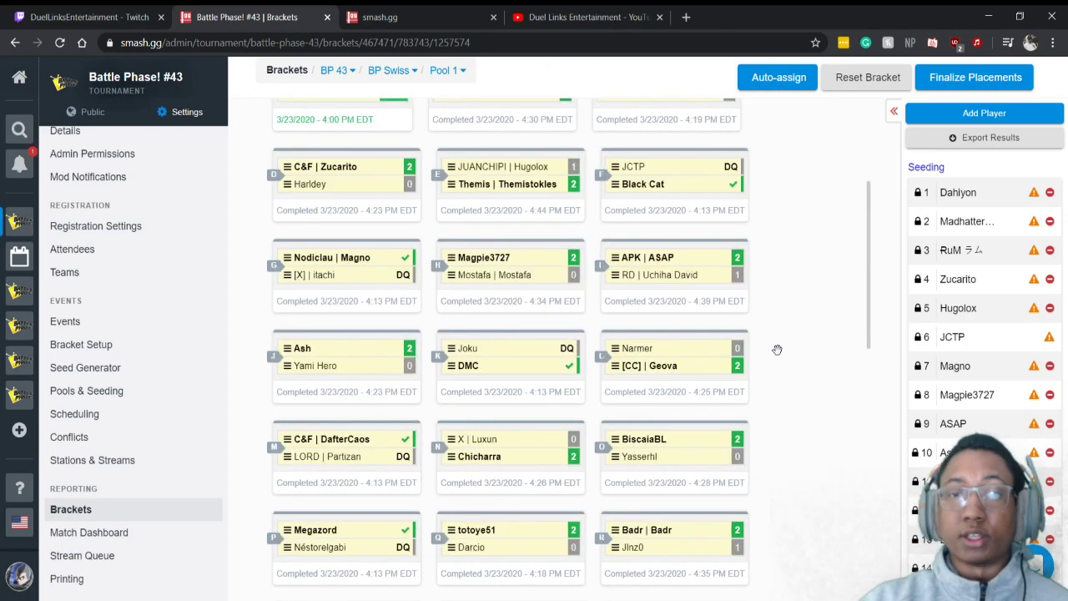
scroll(777, 350, down, 2)
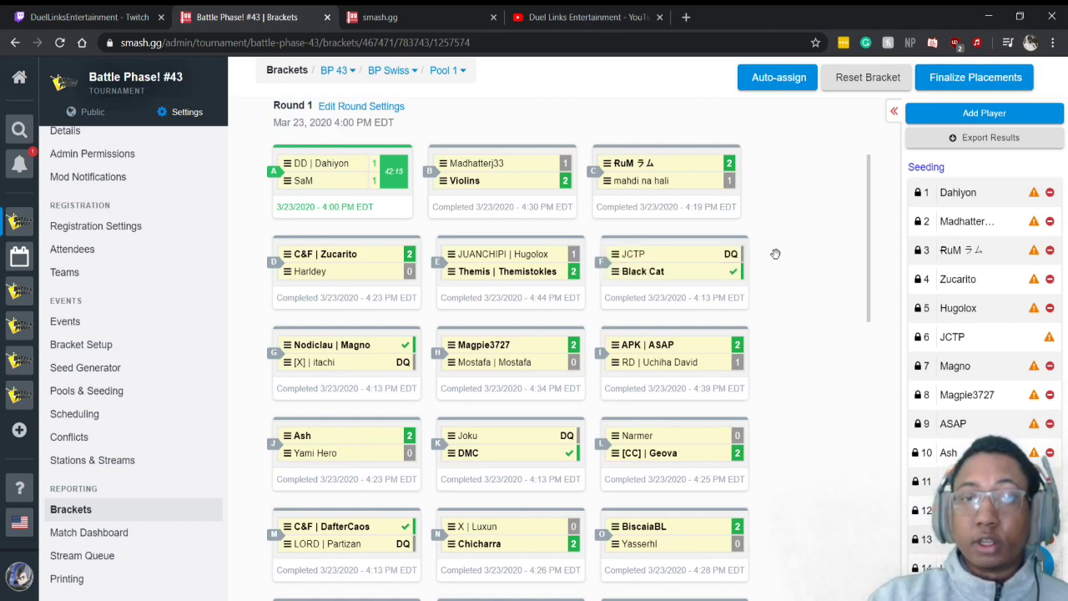
scroll(771, 254, down, 4)
scroll(764, 288, down, 4)
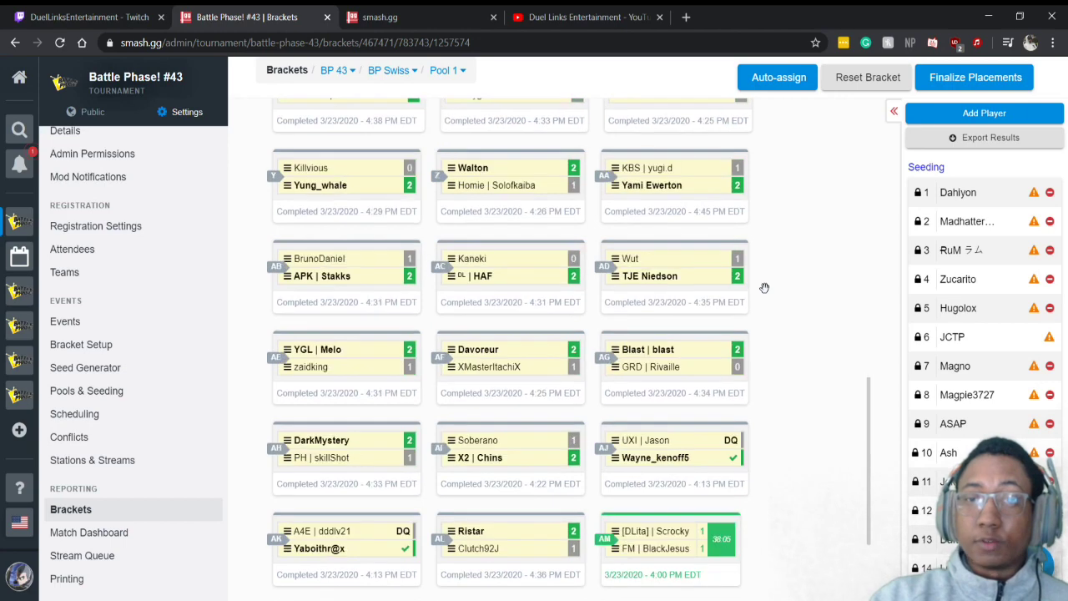
scroll(764, 288, down, 1)
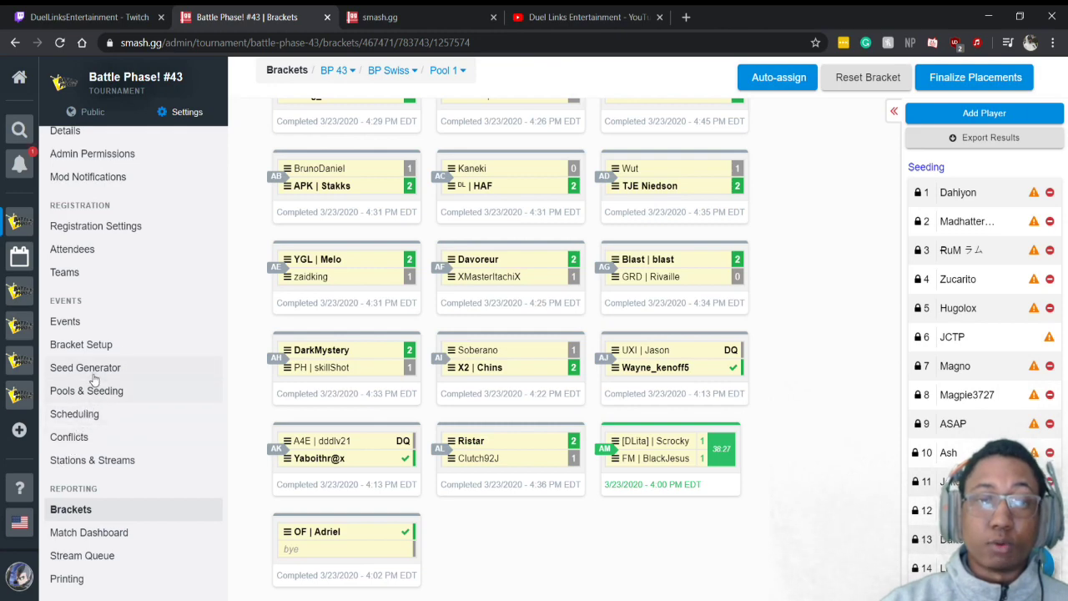
mouse_move(519, 370)
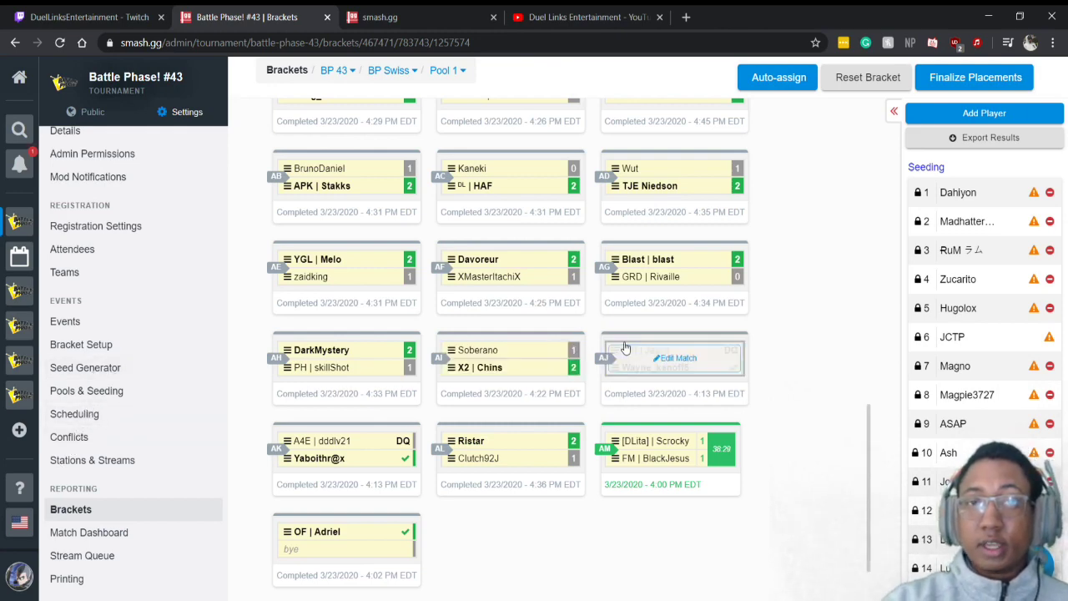
scroll(638, 334, up, 9)
scroll(641, 323, up, 3)
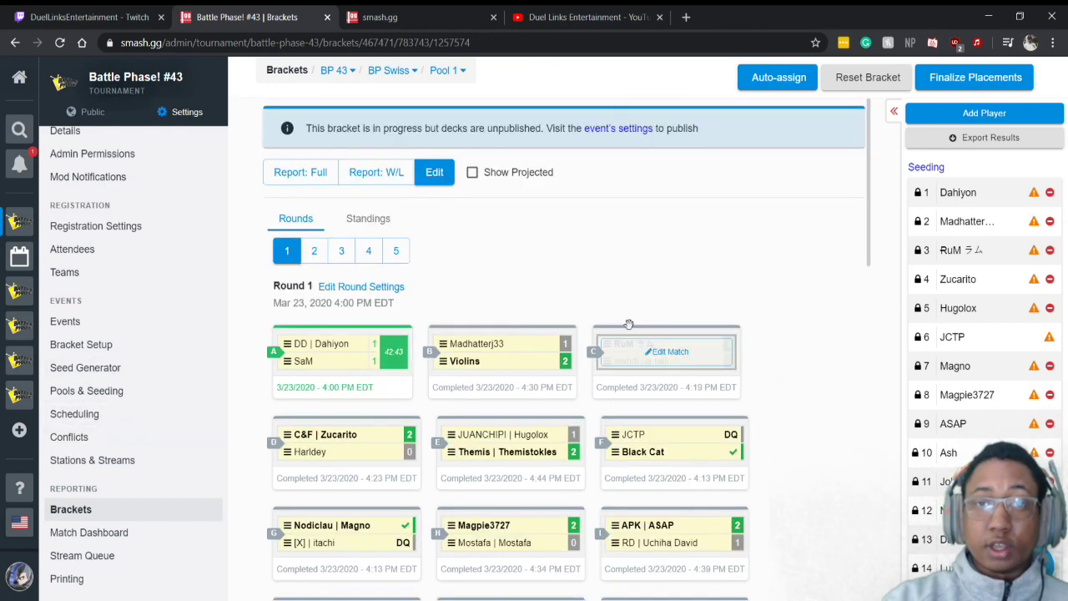
Step: Open Round 1's configuration and check its March 23rd 2020, 4:00 pm start and 60-minute duration
click(388, 289)
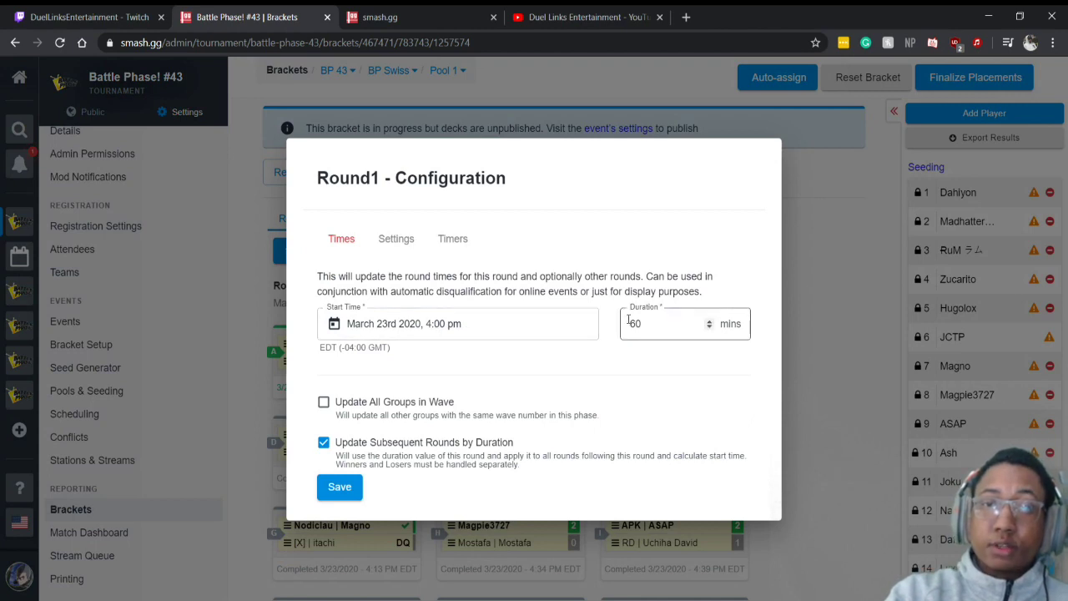
click(660, 320)
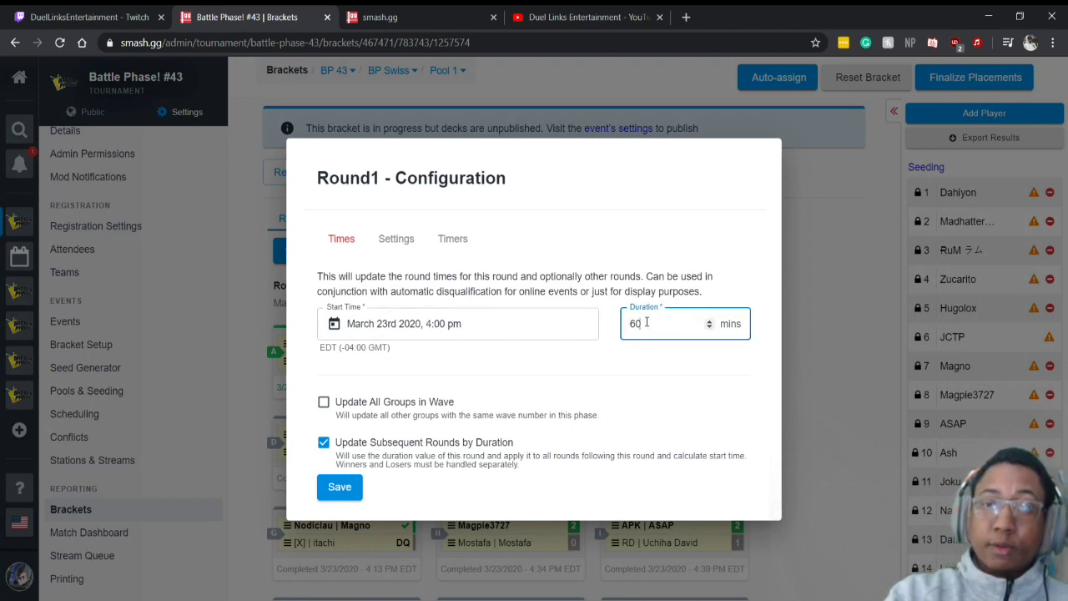
click(610, 322)
drag(461, 324, 346, 324)
click(526, 248)
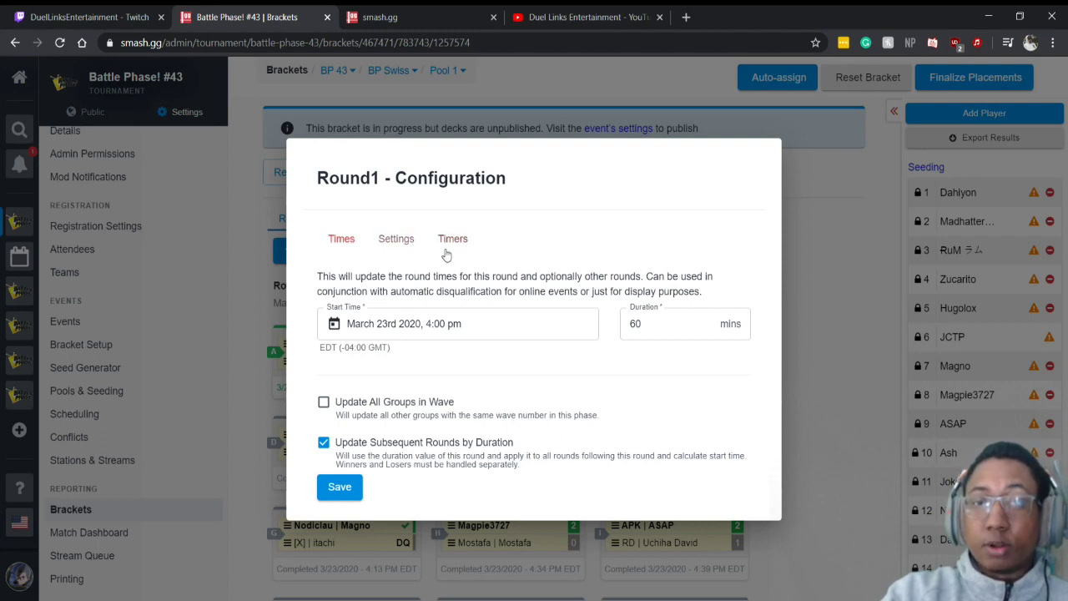
drag(709, 291, 678, 291)
click(710, 292)
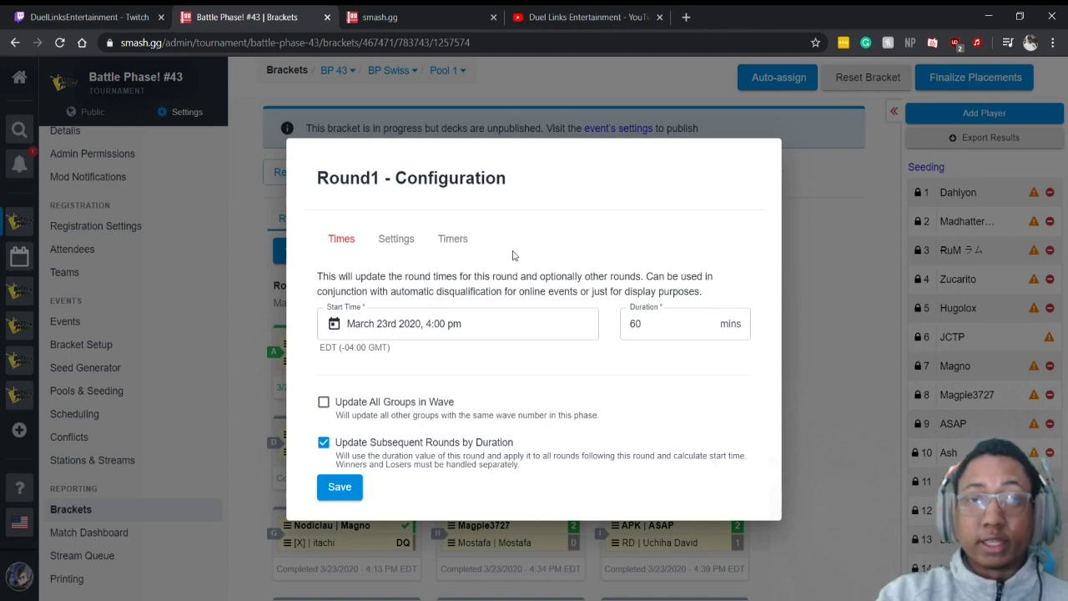
Step: Discard edits and review Round 1's 10-minute DQ and 1-minute minimum/maximum verify timers, then close
click(462, 246)
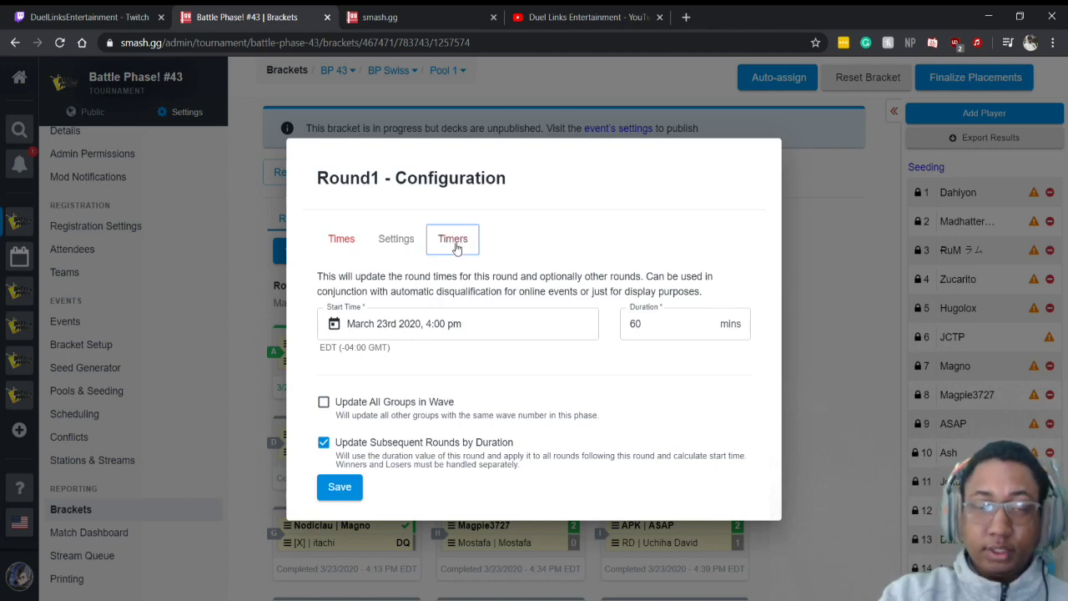
click(467, 389)
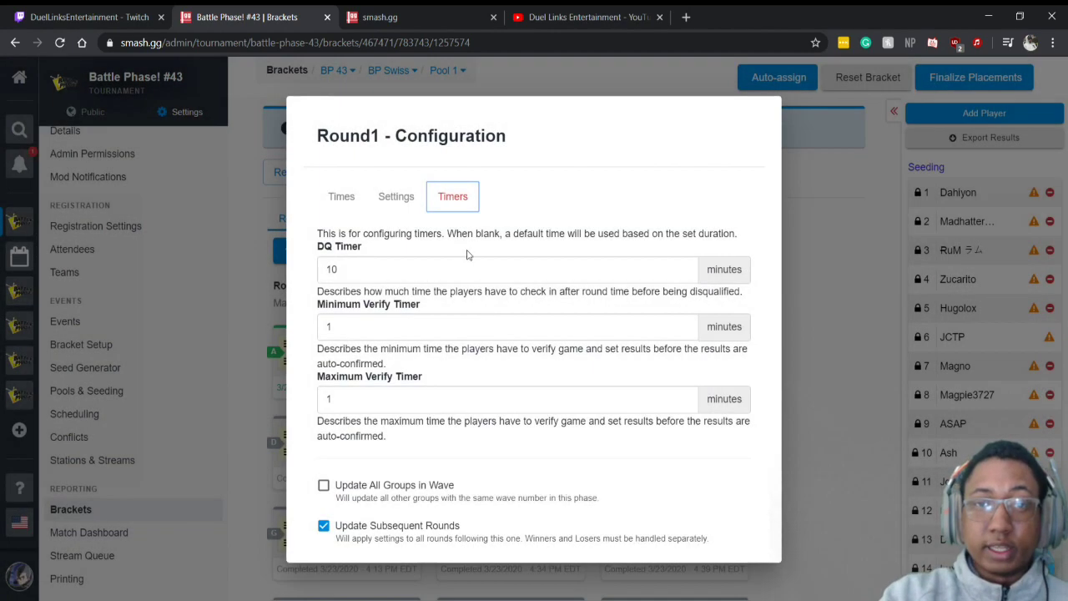
click(370, 265)
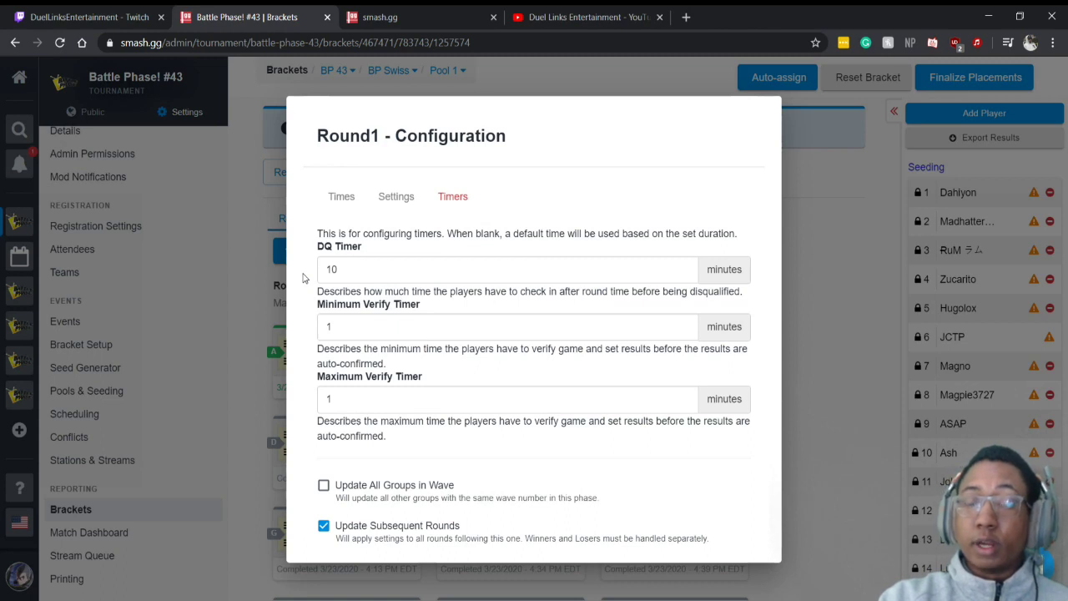
drag(311, 305, 400, 305)
click(387, 304)
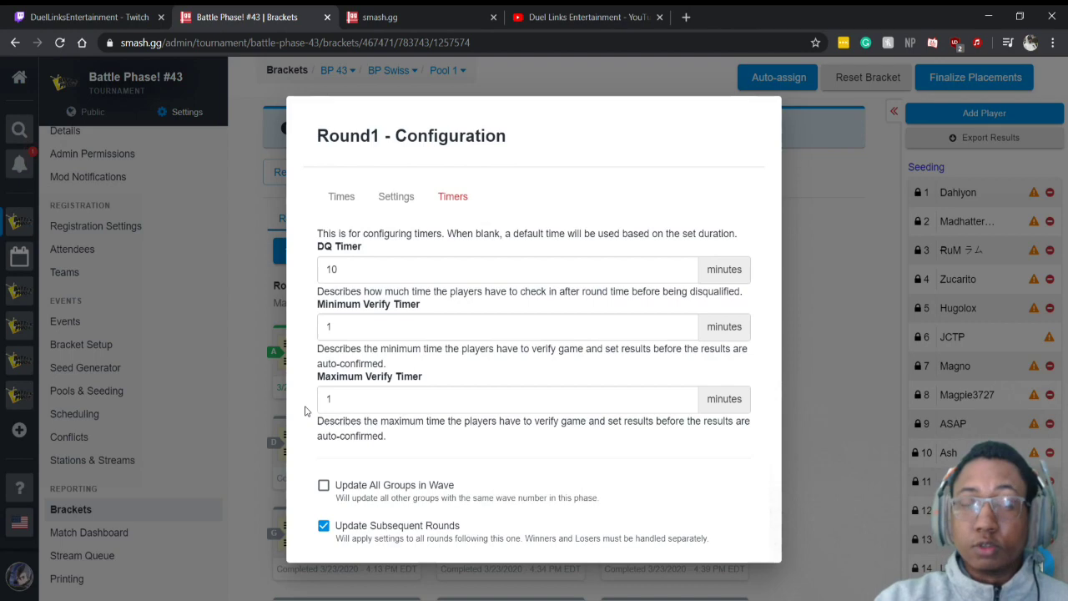
click(248, 418)
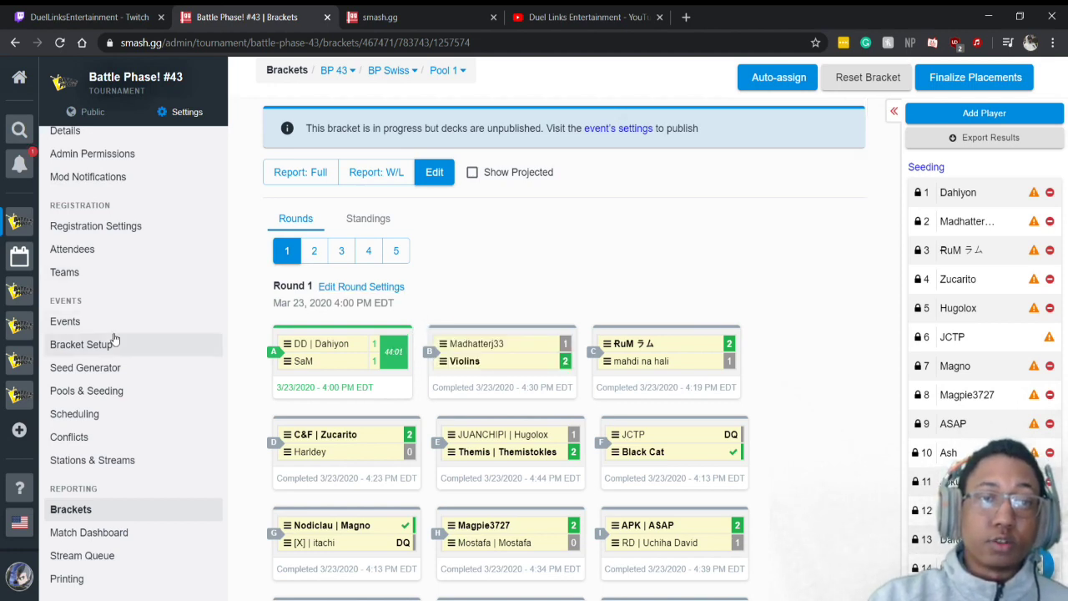
Step: Go to the Match Dashboard and begin a broadcast message to all 75 sets
scroll(108, 367, up, 2)
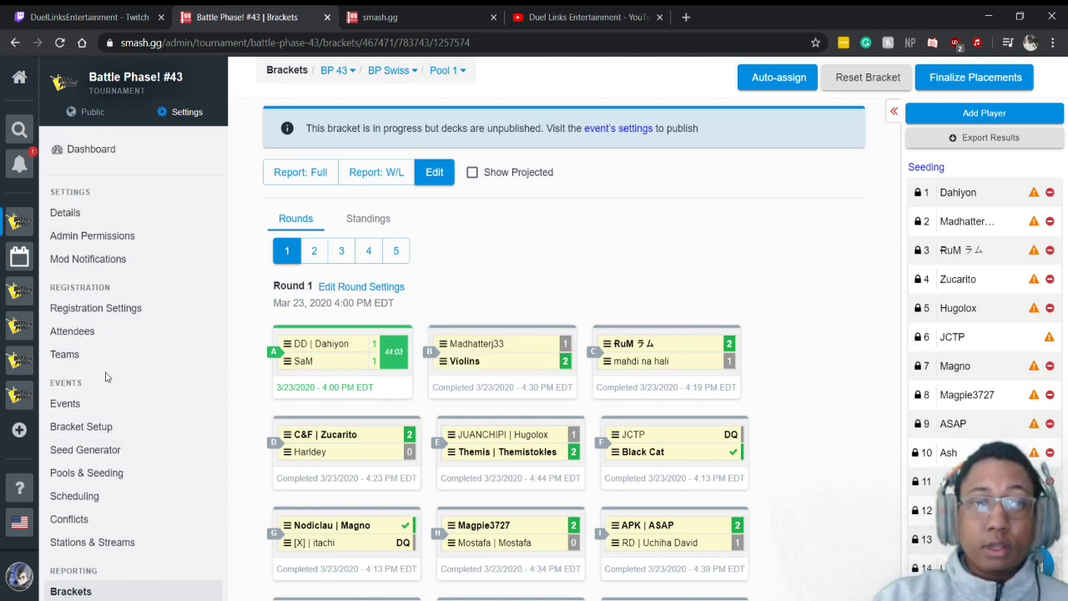
scroll(109, 342, down, 2)
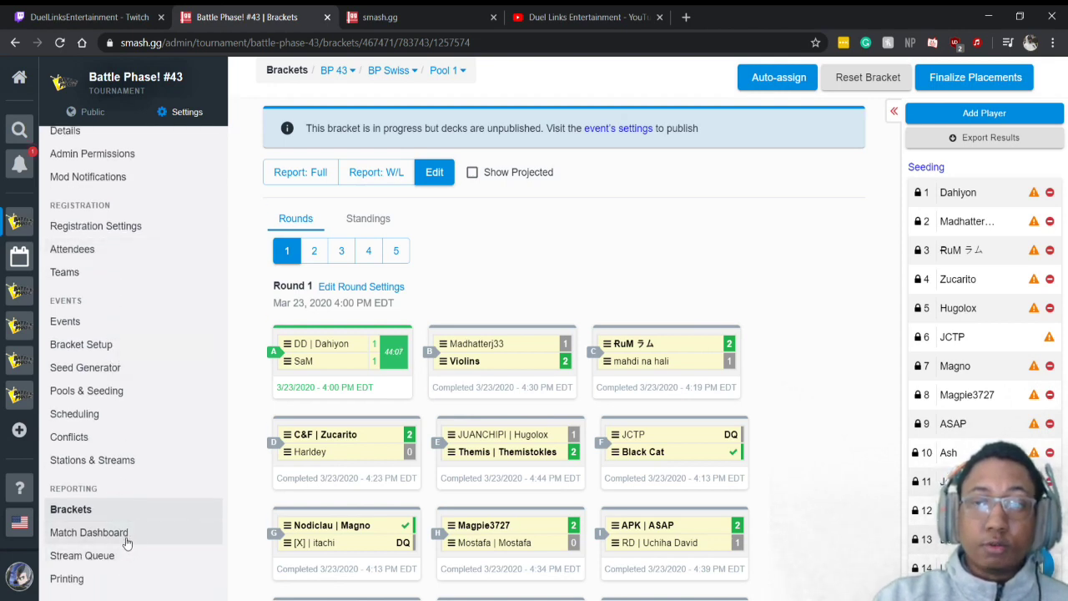
click(128, 539)
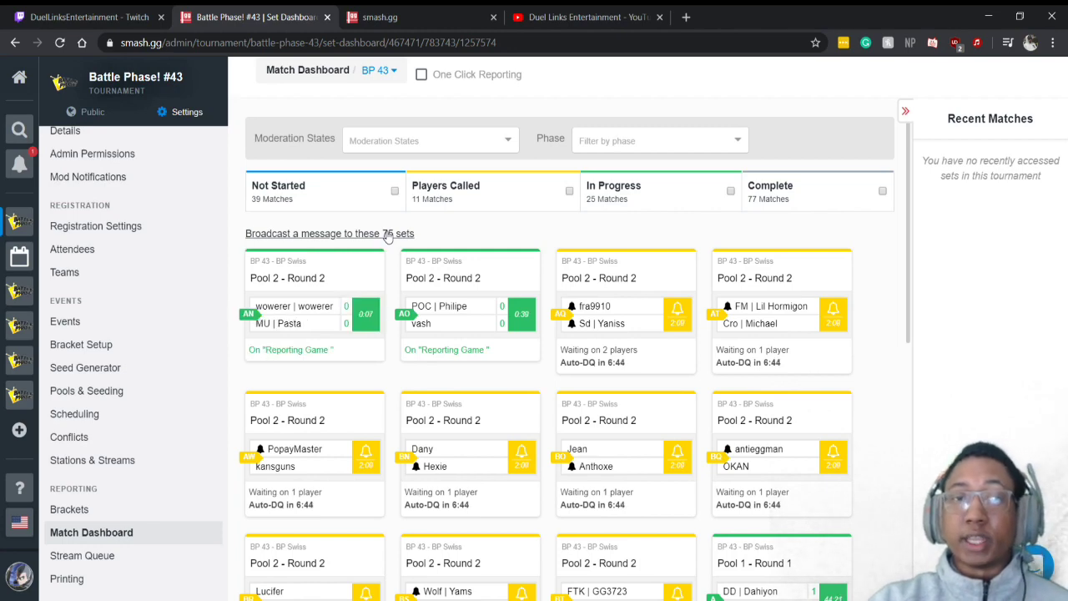
click(388, 236)
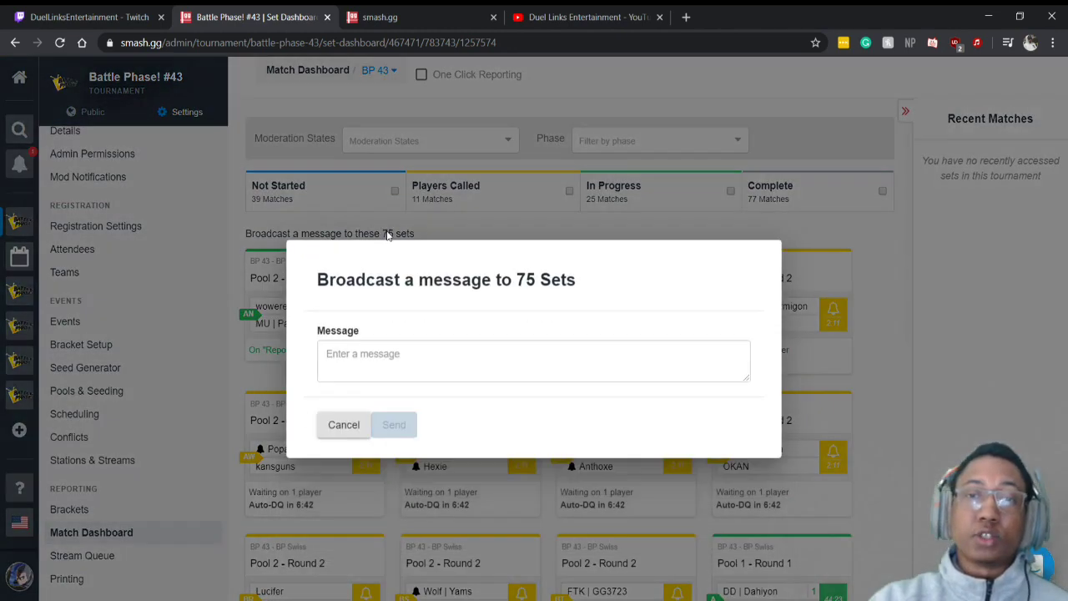
Step: Cancel the broadcast to the 75 sets without sending any message, then leave the Match Dashboard
click(344, 340)
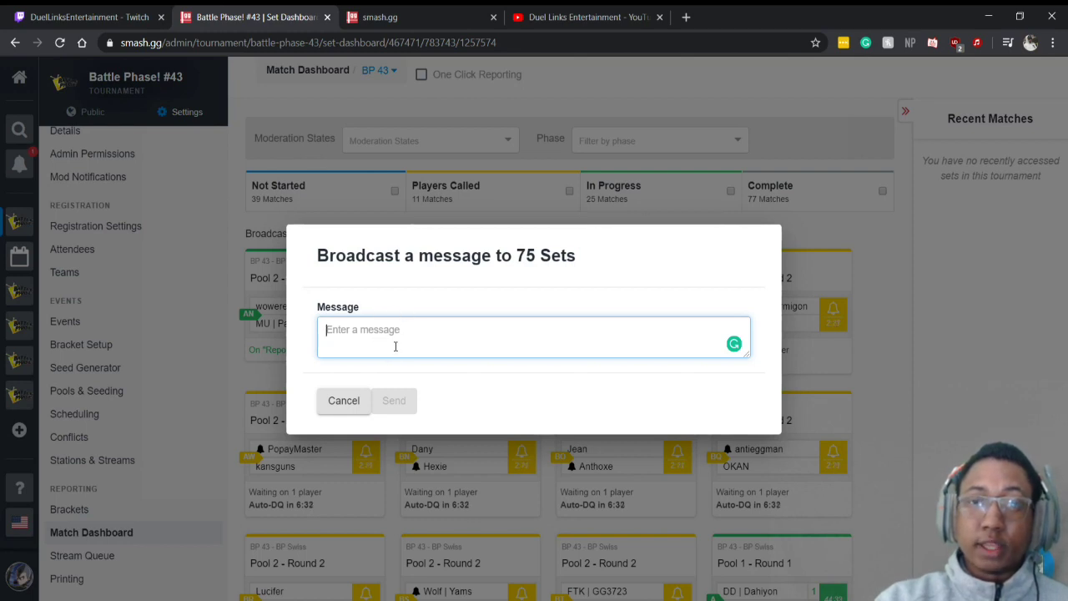
click(343, 400)
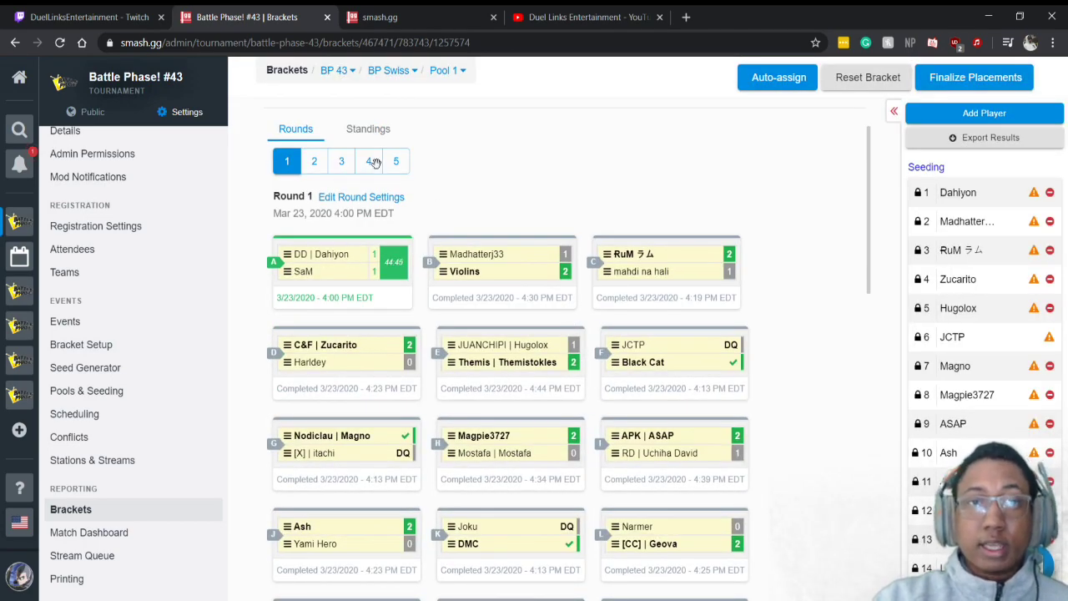
click(92, 17)
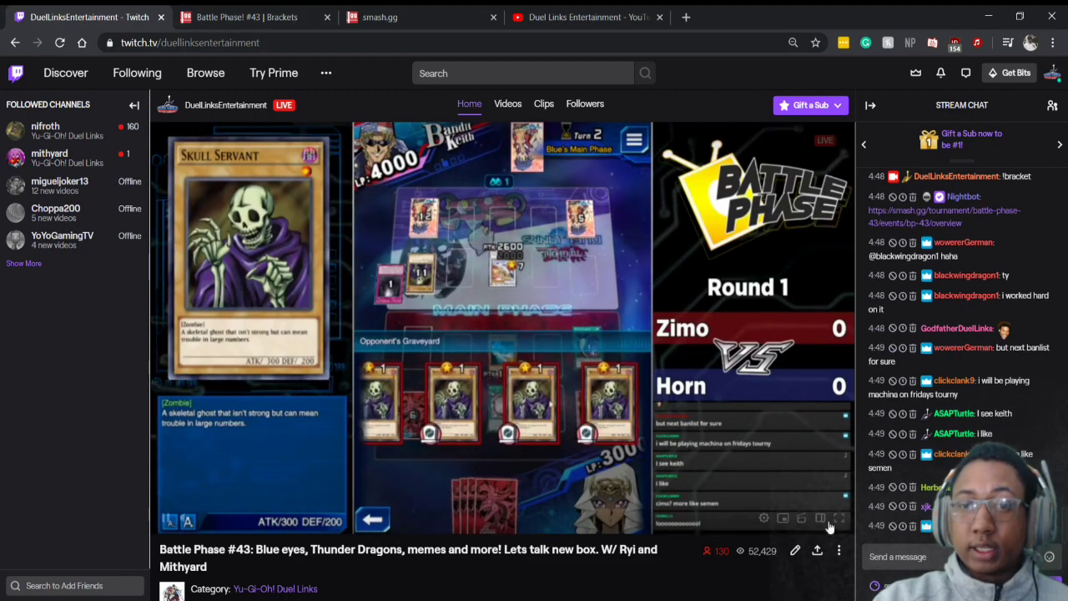